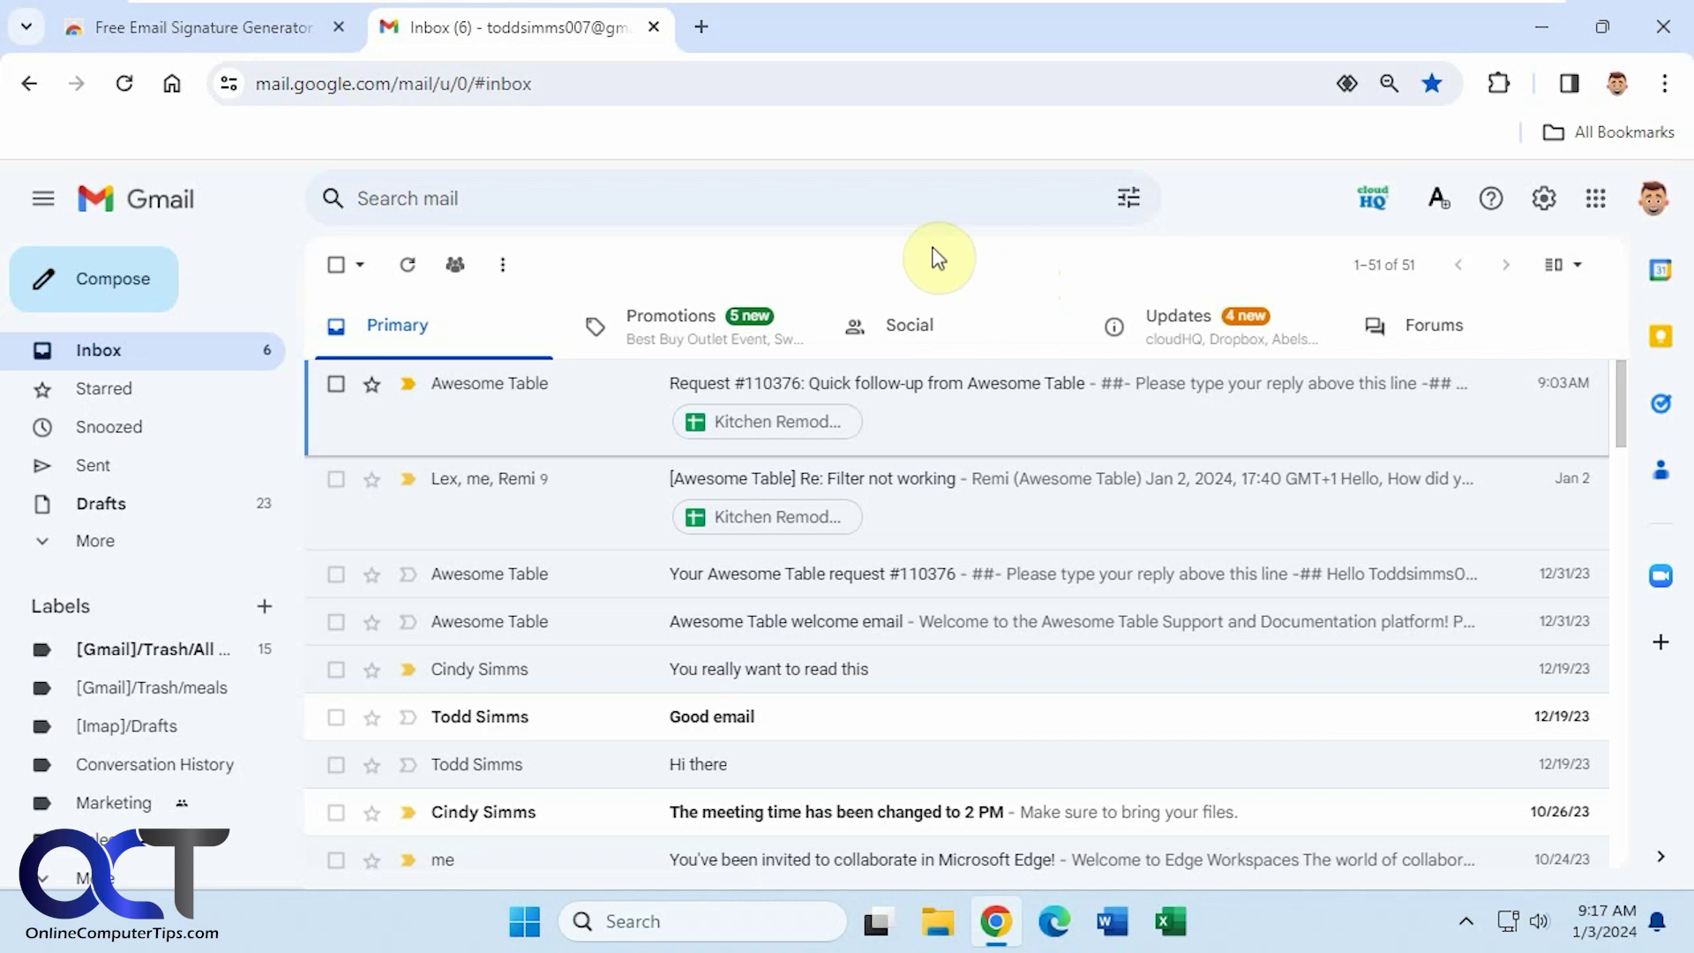
- Try Signature 1 and Signature 2 in a new message, and discard the draft
{"action": "left_click", "coordinate": [114, 277]}
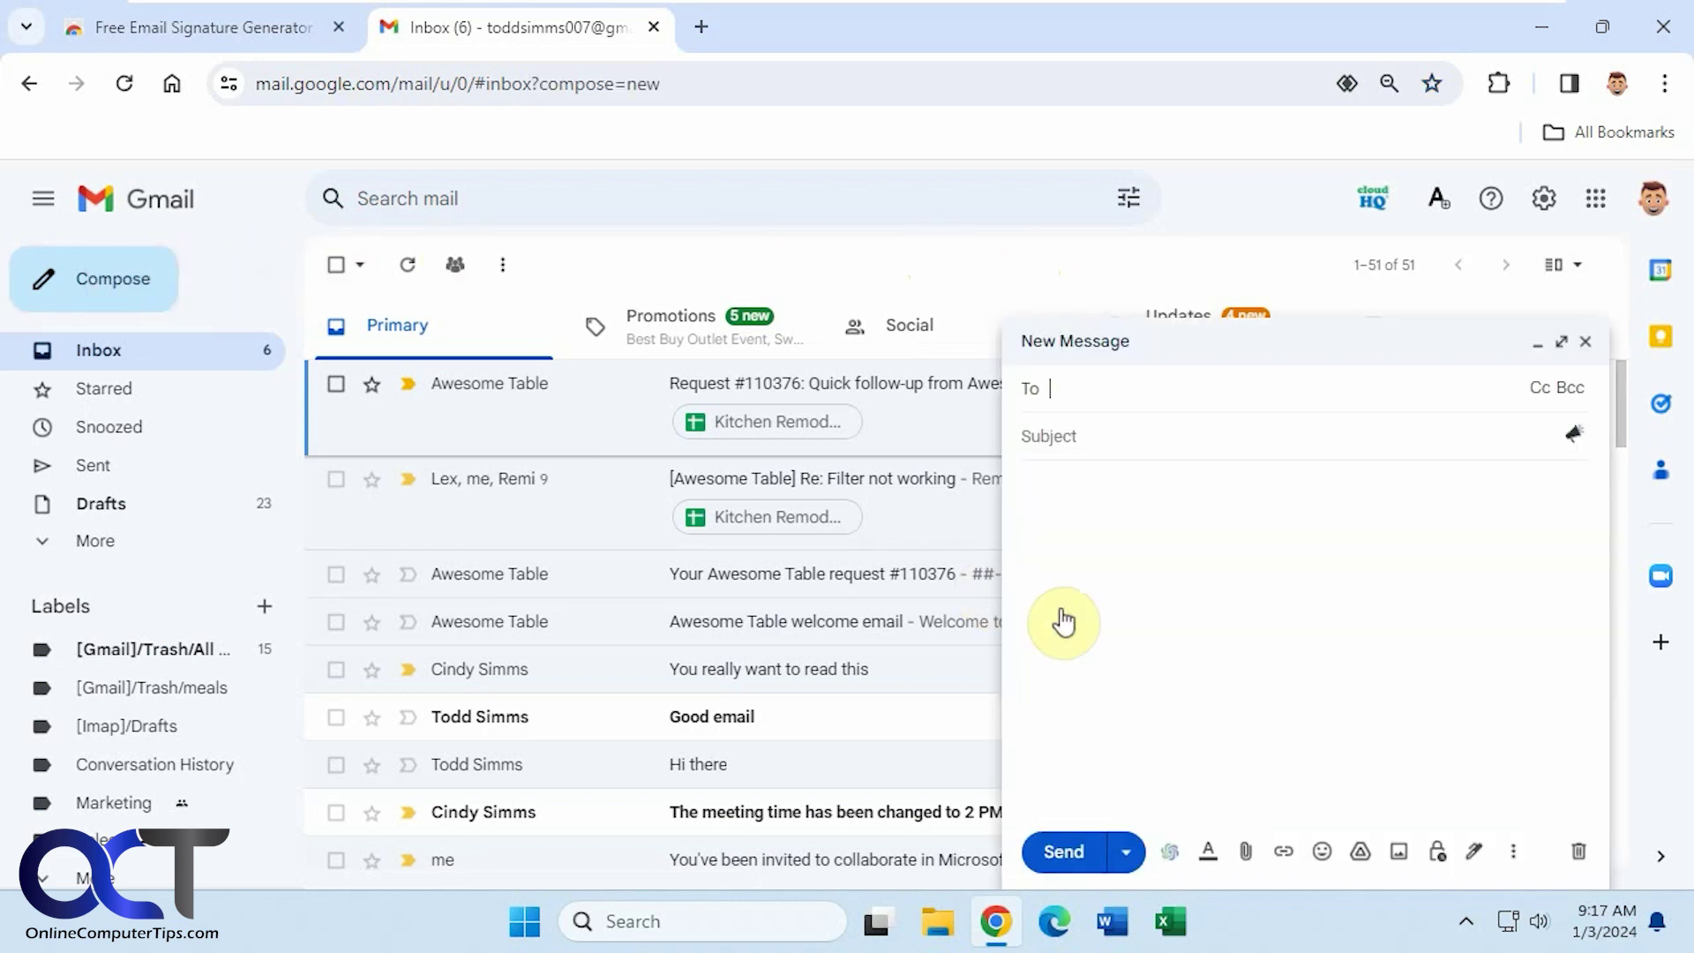
{"action": "left_click", "coordinate": [1146, 651]}
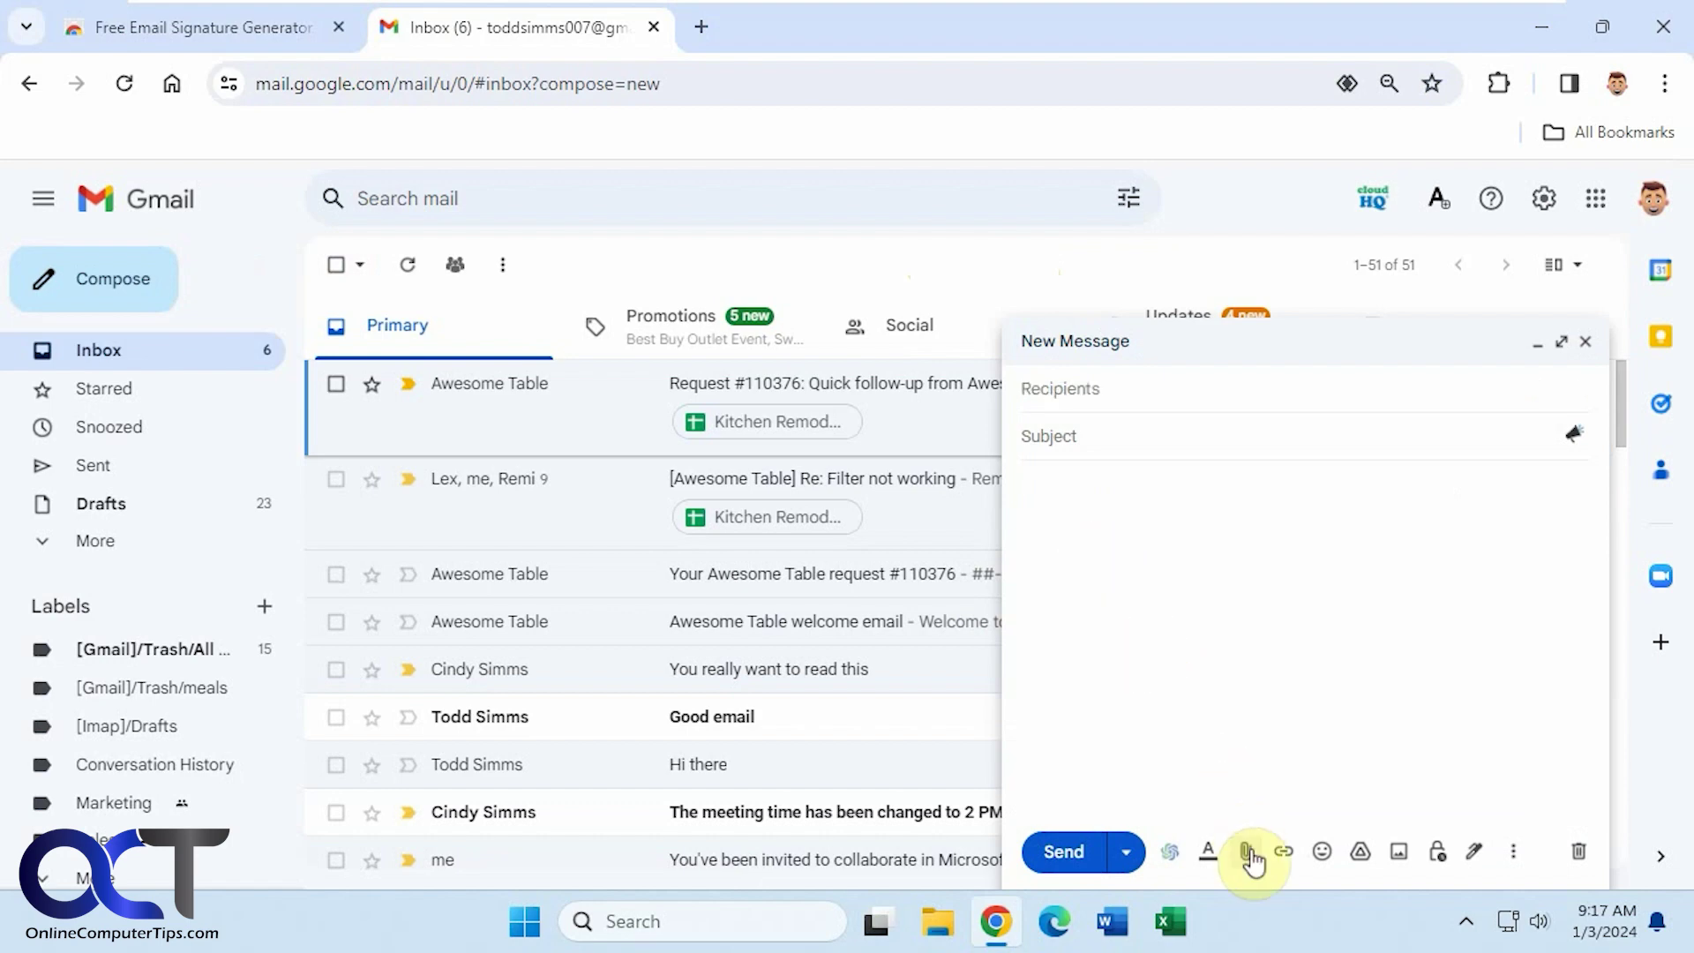
{"action": "left_click", "coordinate": [1474, 853]}
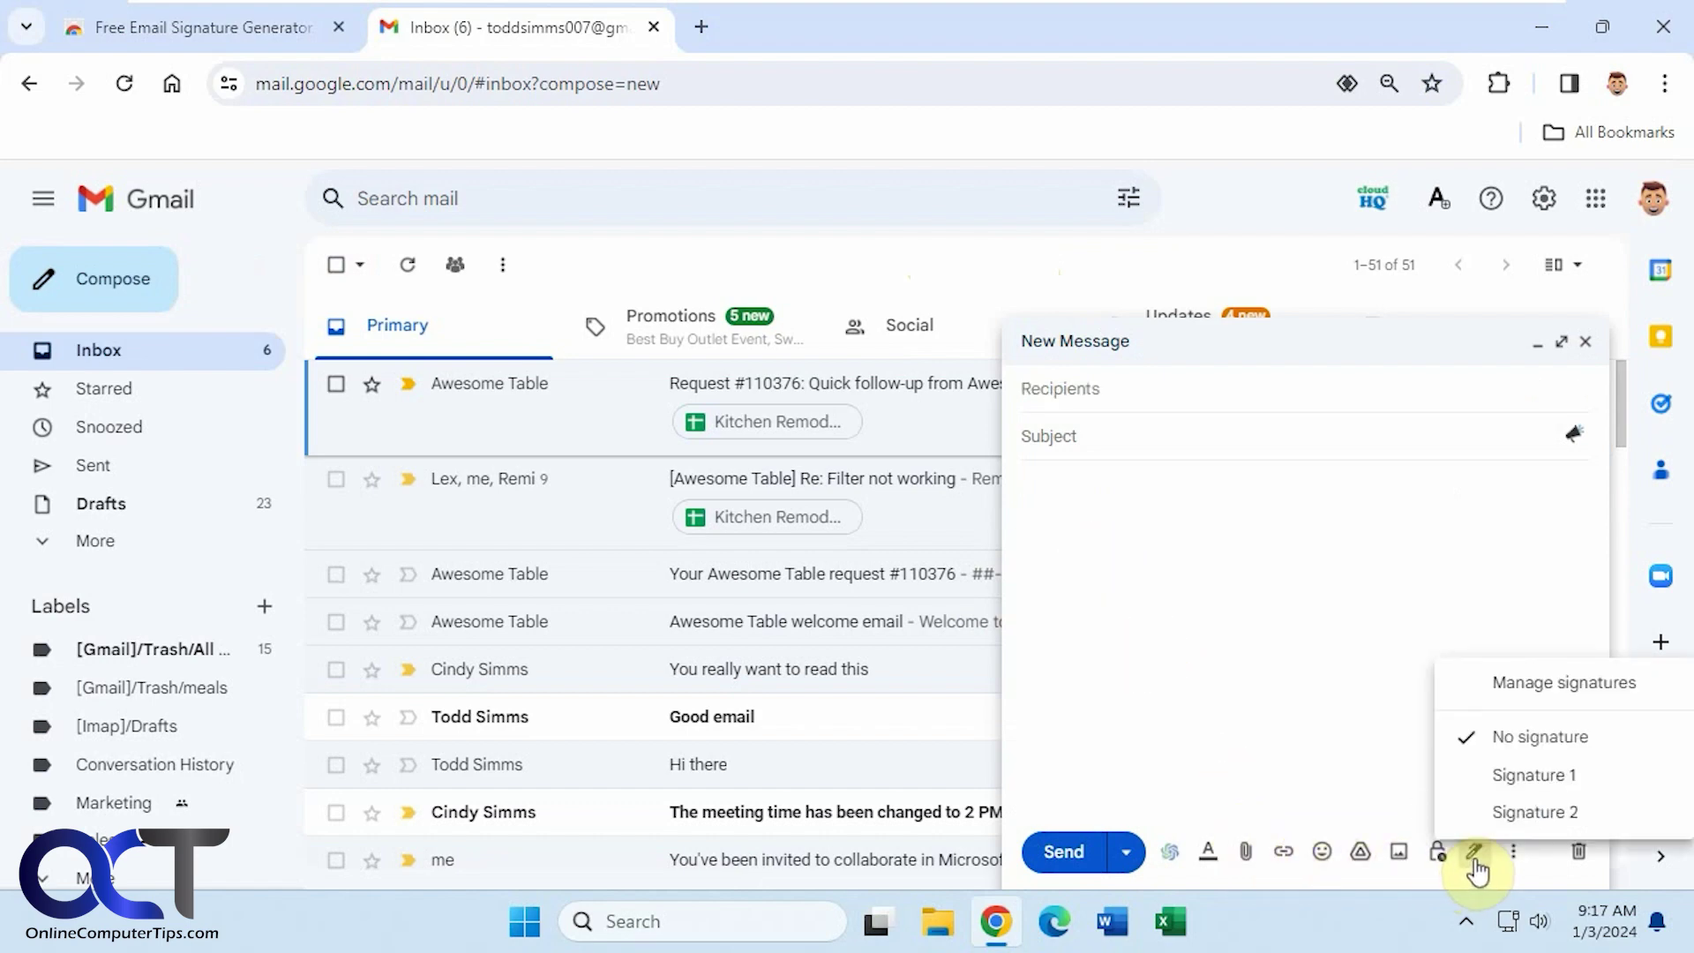
{"action": "left_click", "coordinate": [1535, 776]}
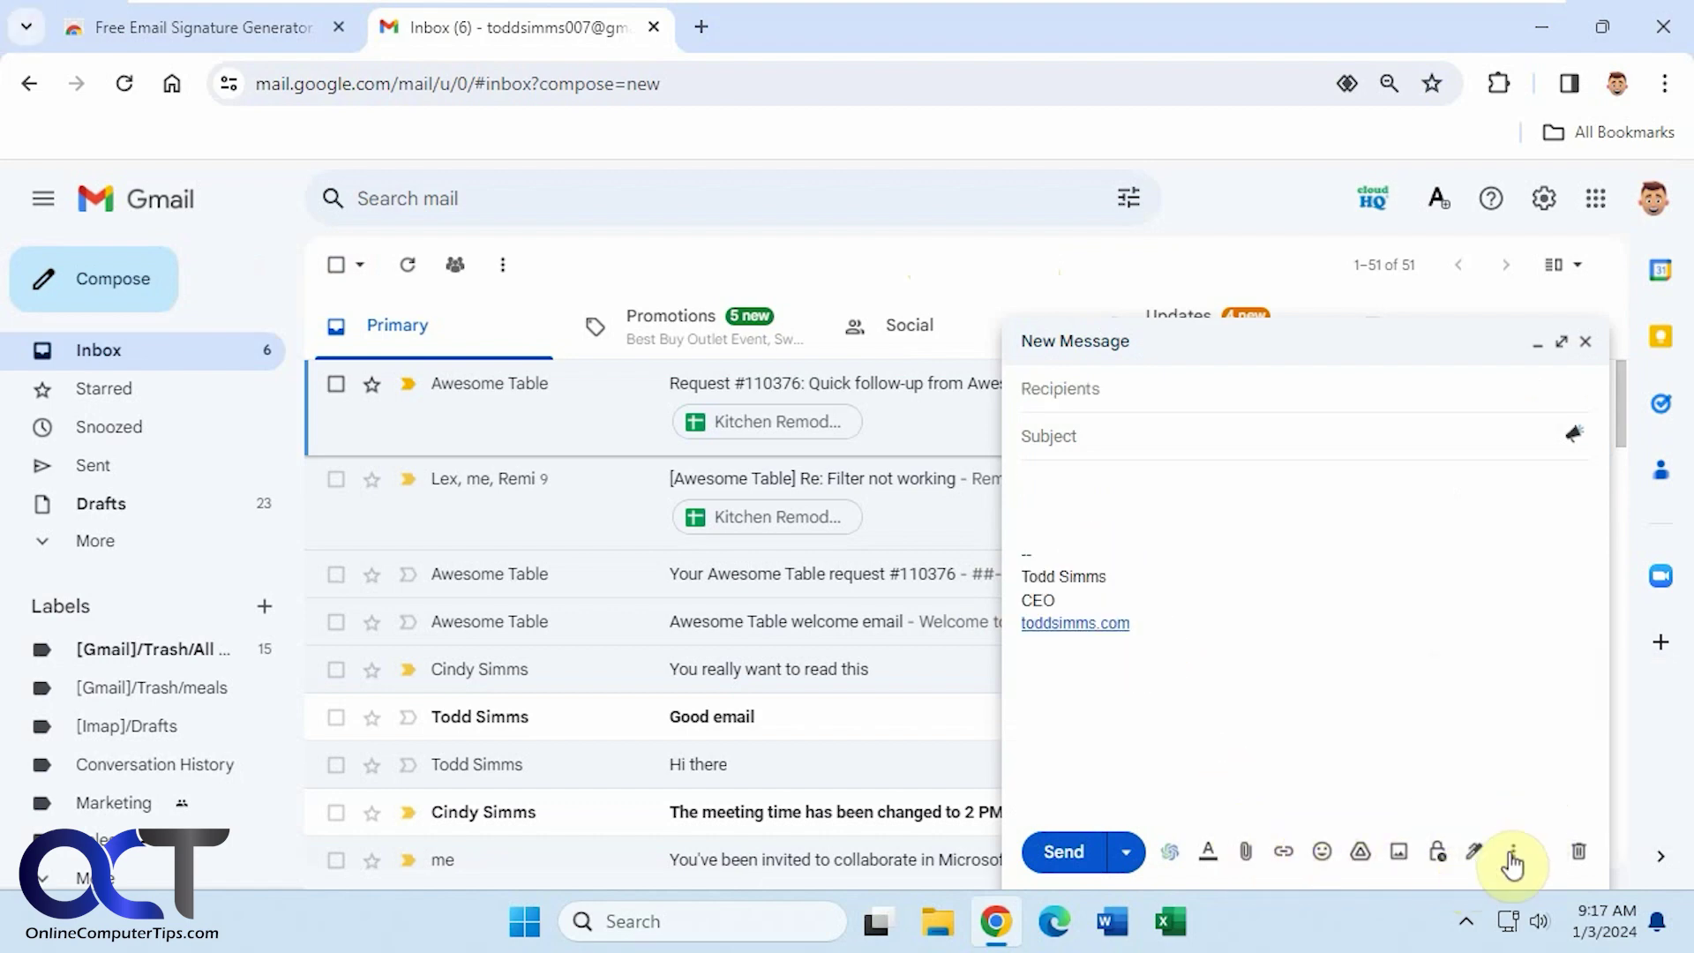
{"action": "left_click", "coordinate": [1476, 854]}
{"action": "left_click", "coordinate": [1503, 811]}
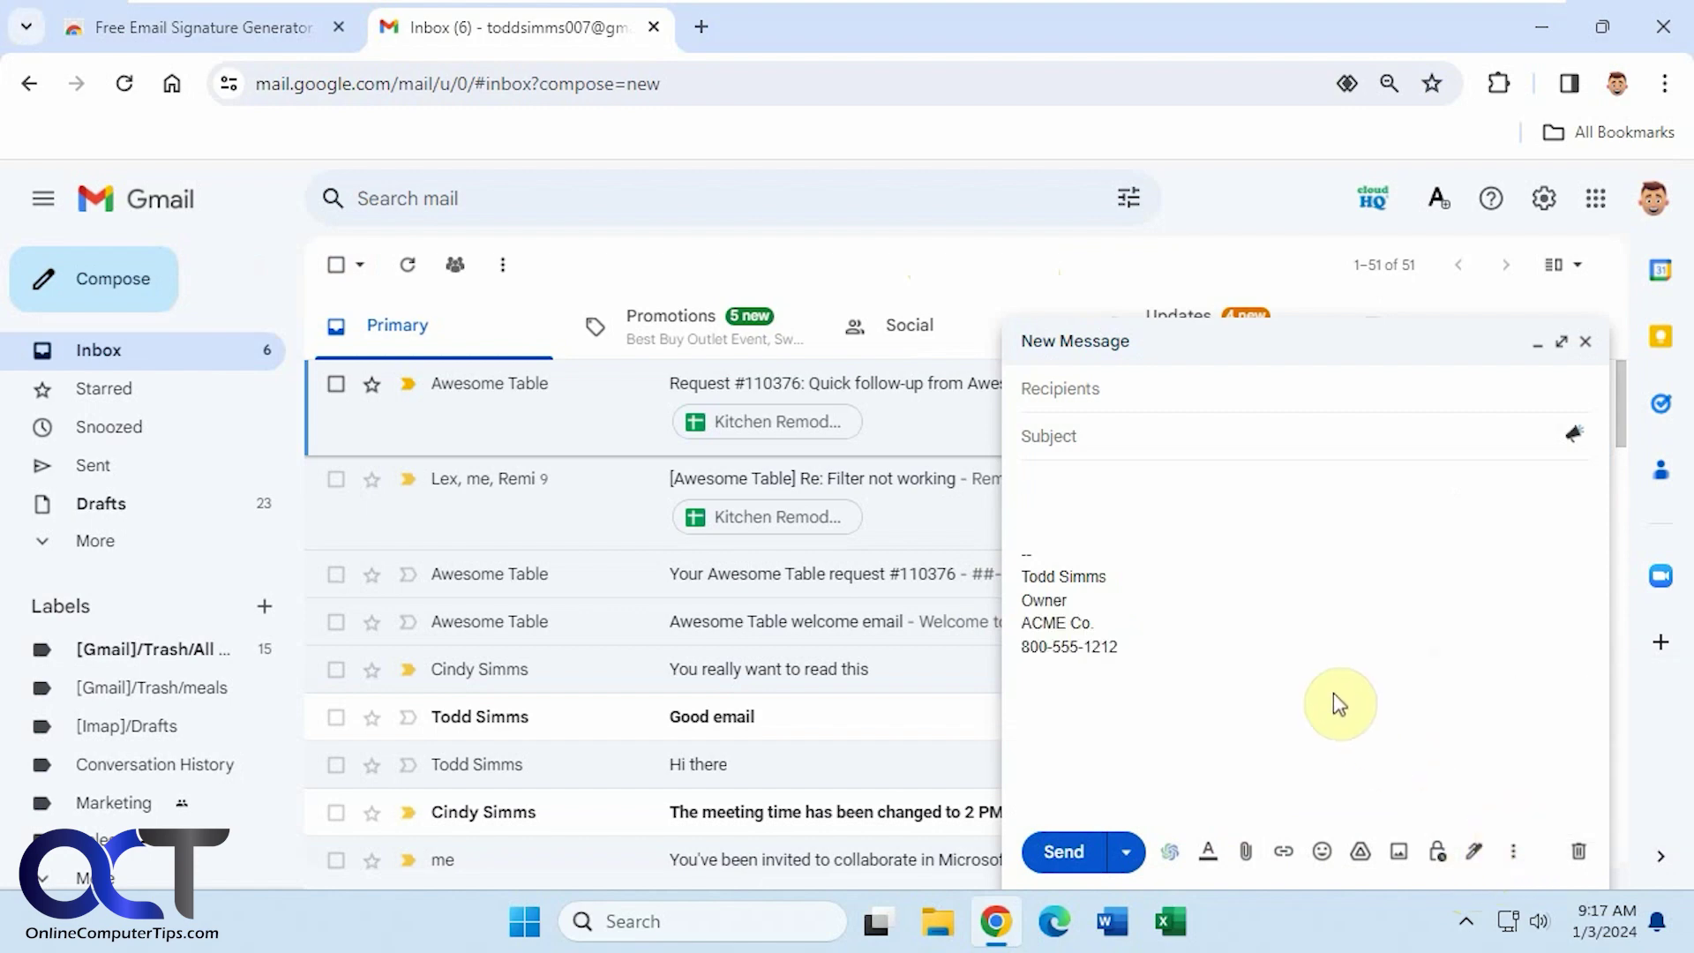
{"action": "left_click", "coordinate": [1578, 852]}
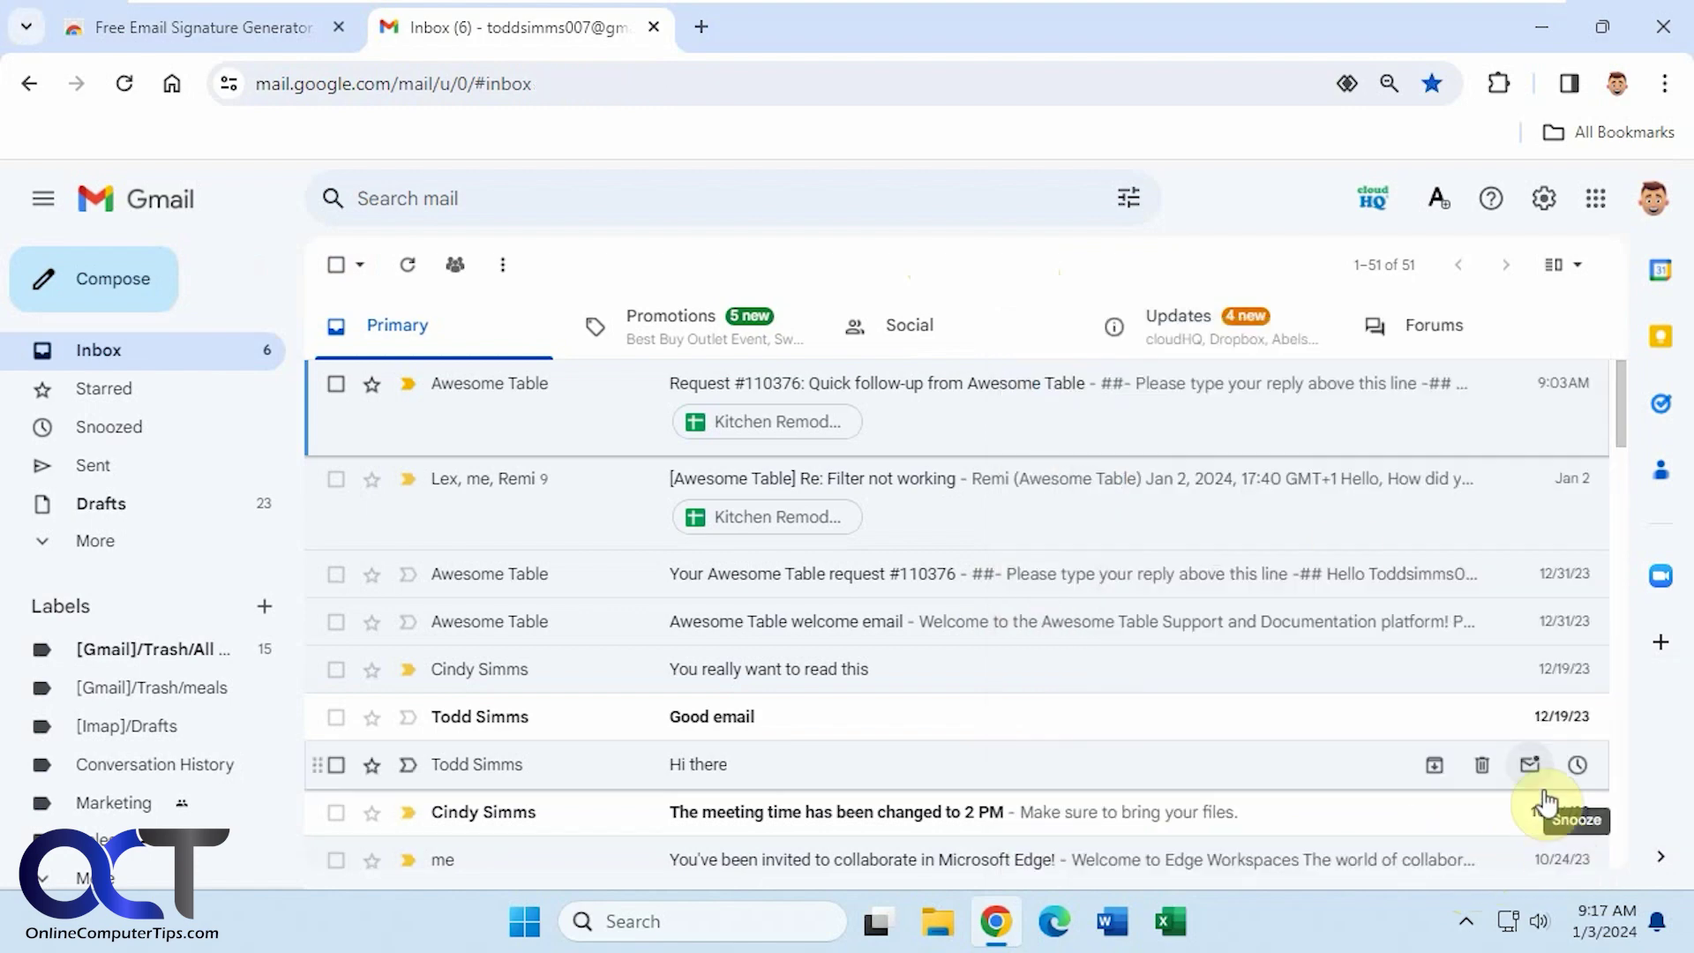
- Open the full Gmail settings and compare the contents of Signature 1 and Signature 2
{"action": "left_click", "coordinate": [1541, 216]}
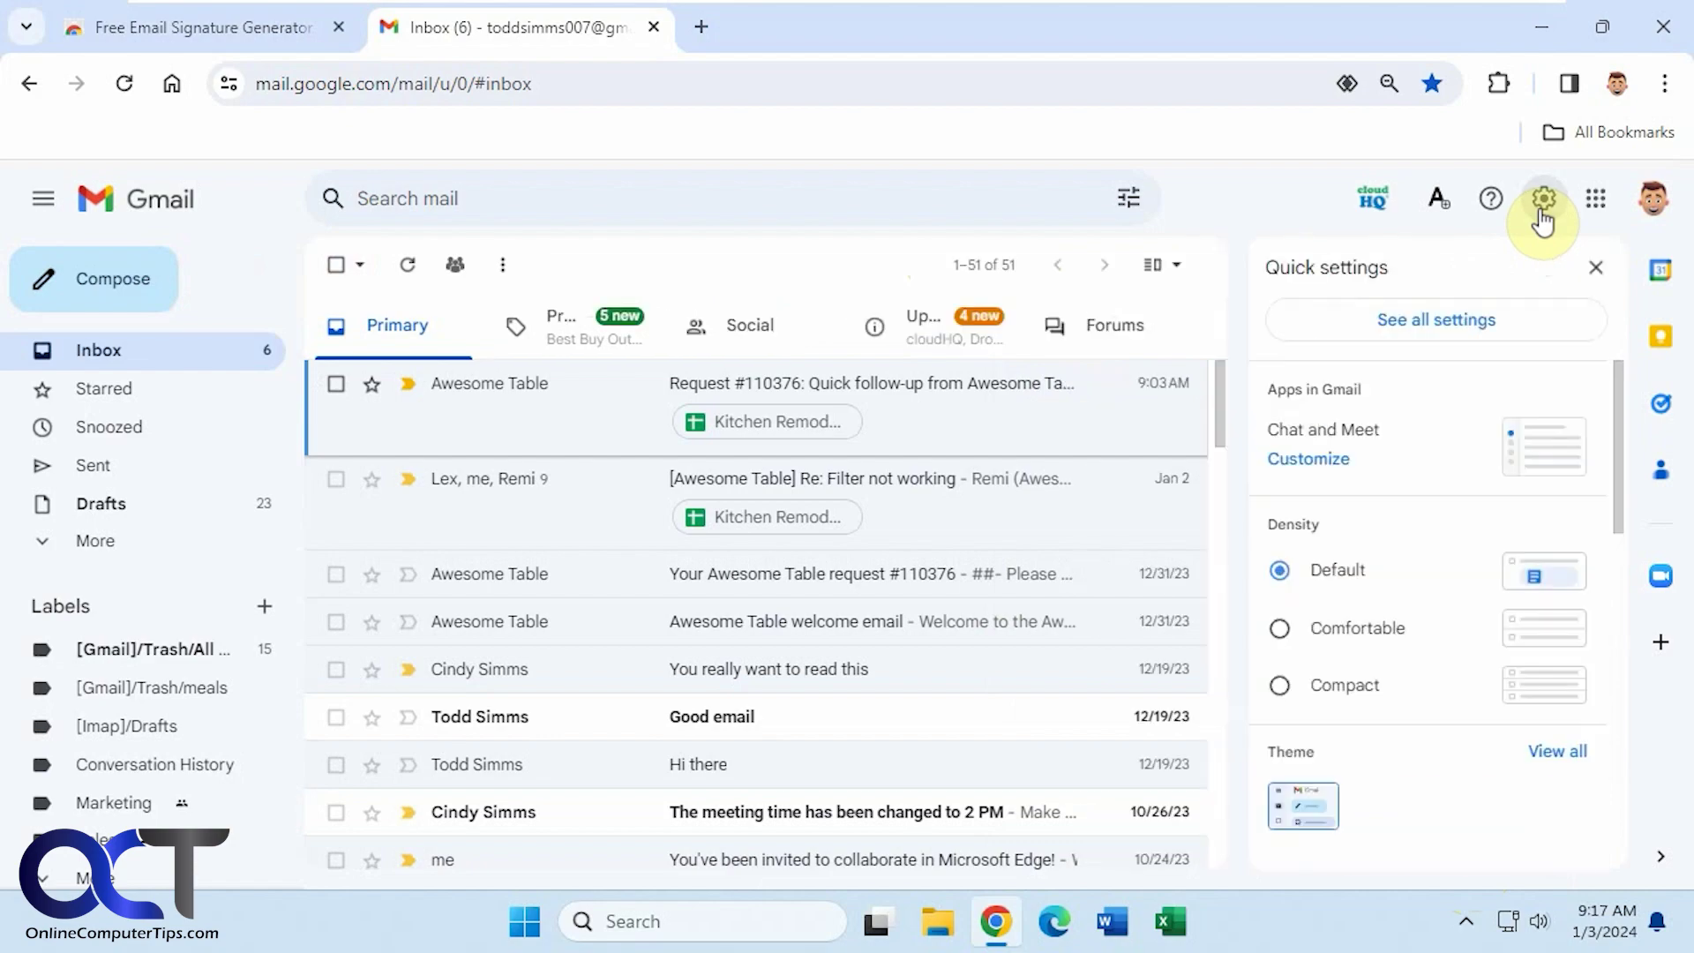
{"action": "left_click", "coordinate": [1449, 319]}
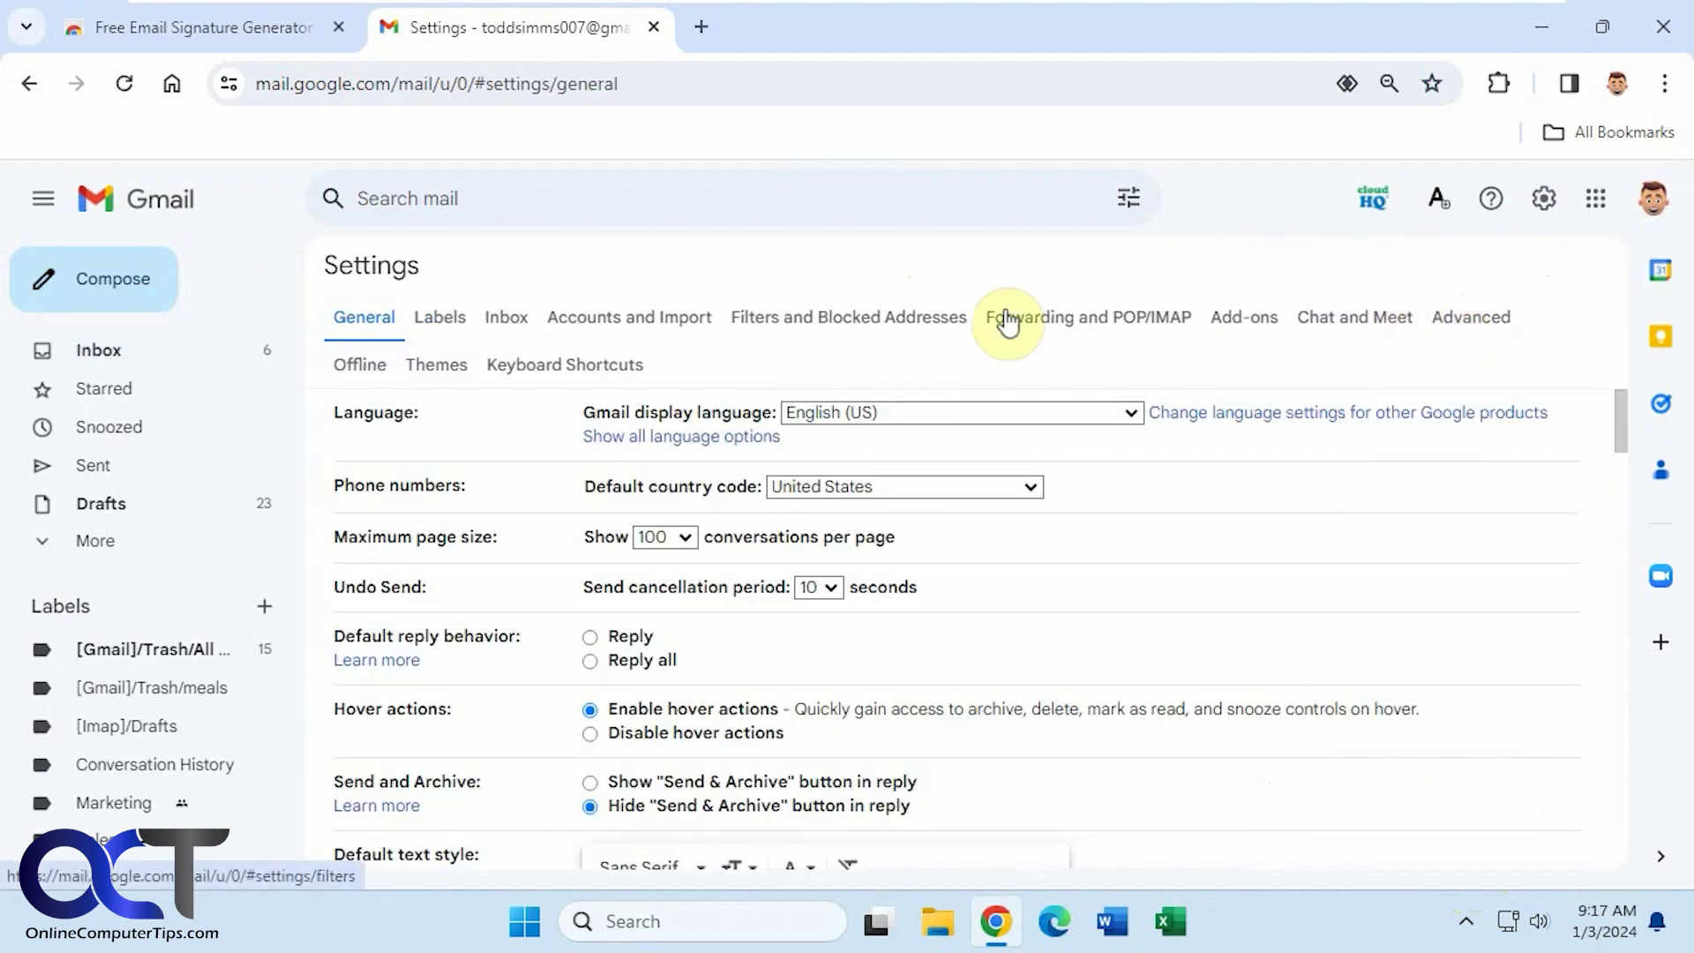
{"action": "scroll", "coordinate": [552, 615], "scroll_direction": "down", "scroll_amount": 15}
{"action": "scroll", "coordinate": [566, 633], "scroll_direction": "down", "scroll_amount": 15}
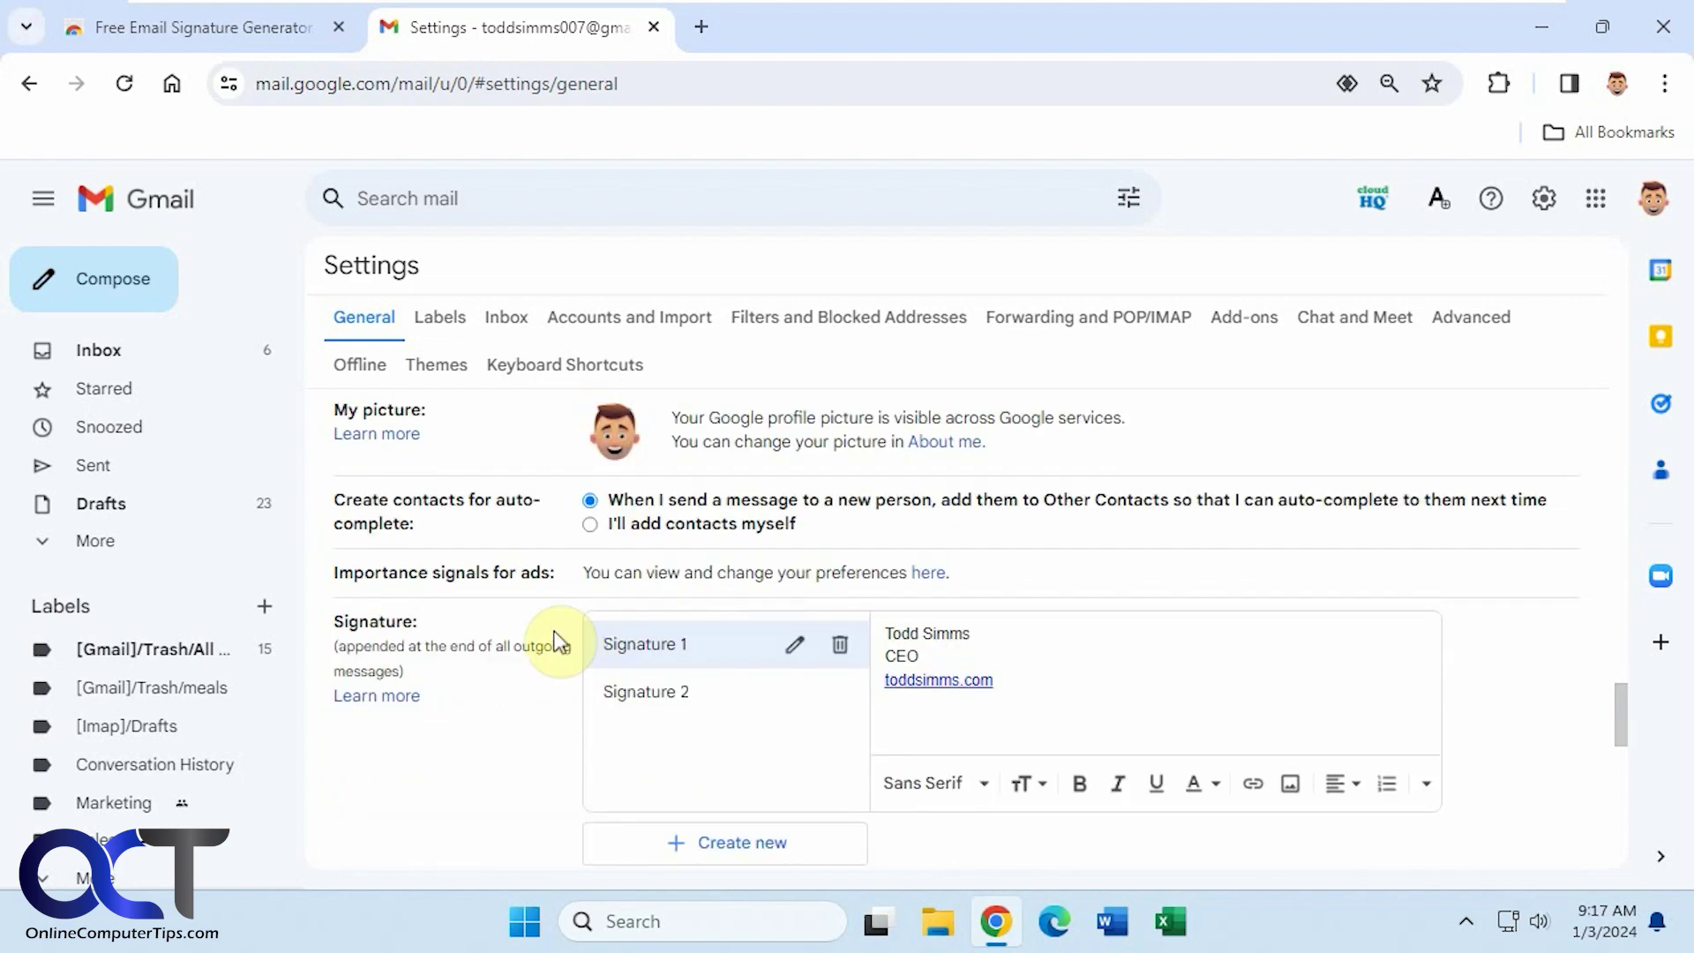
{"action": "left_click", "coordinate": [641, 697]}
{"action": "left_click", "coordinate": [661, 653]}
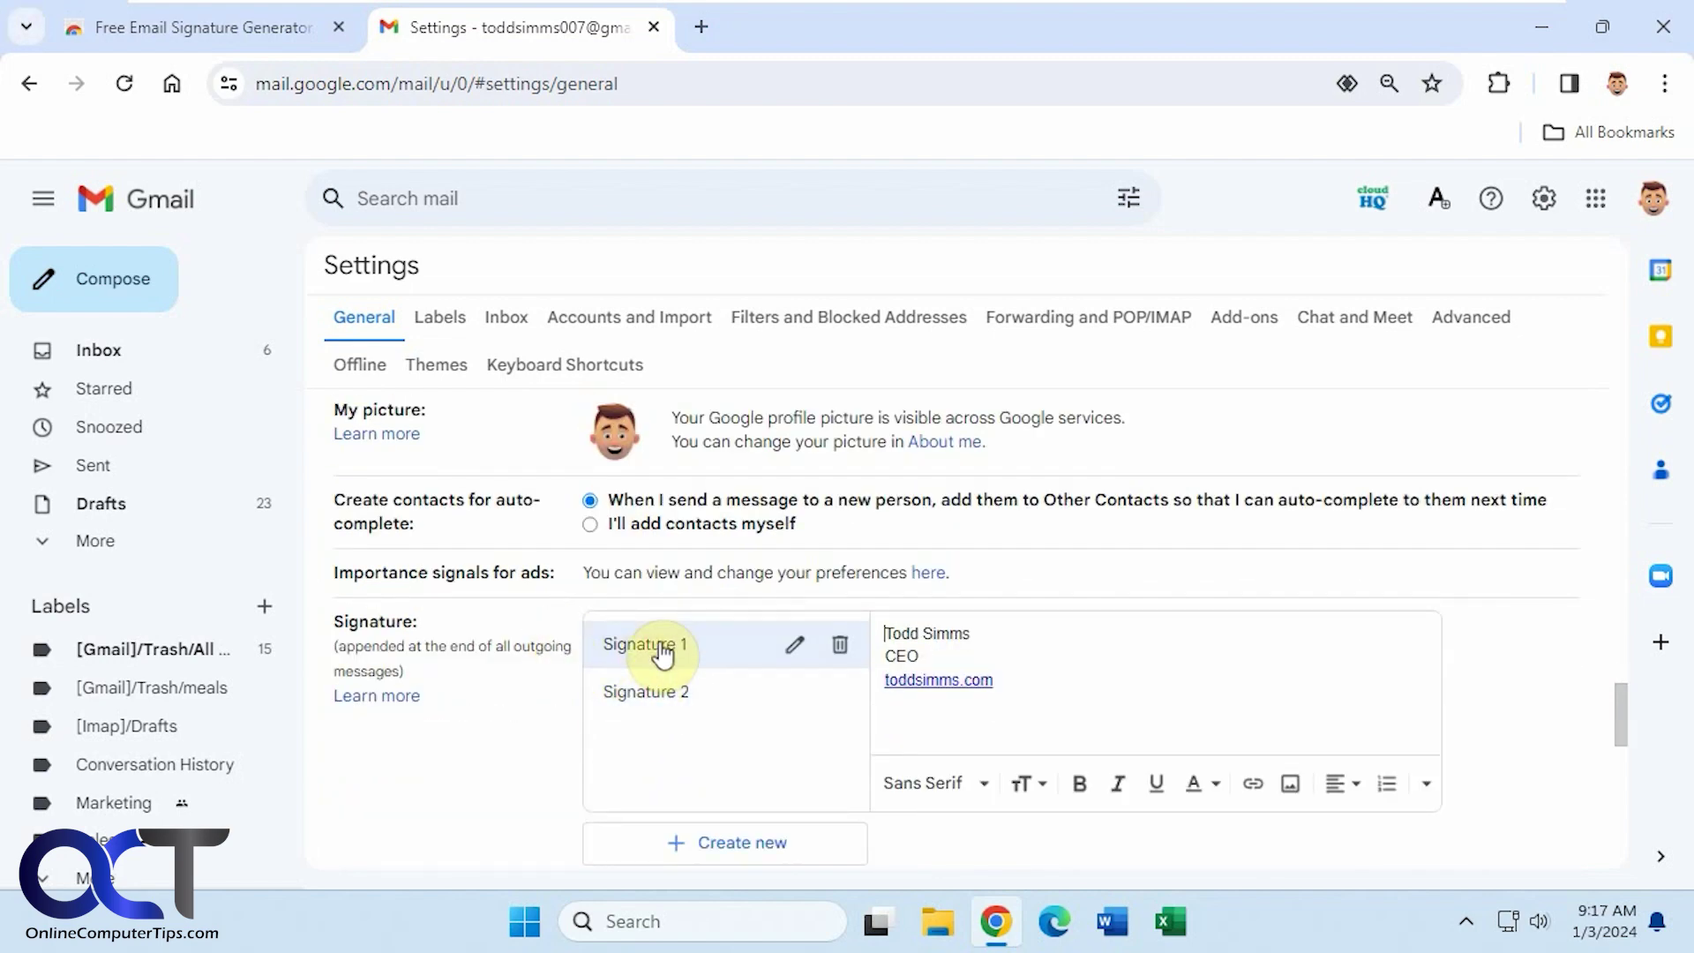
{"action": "left_click", "coordinate": [661, 691]}
{"action": "left_click", "coordinate": [666, 644]}
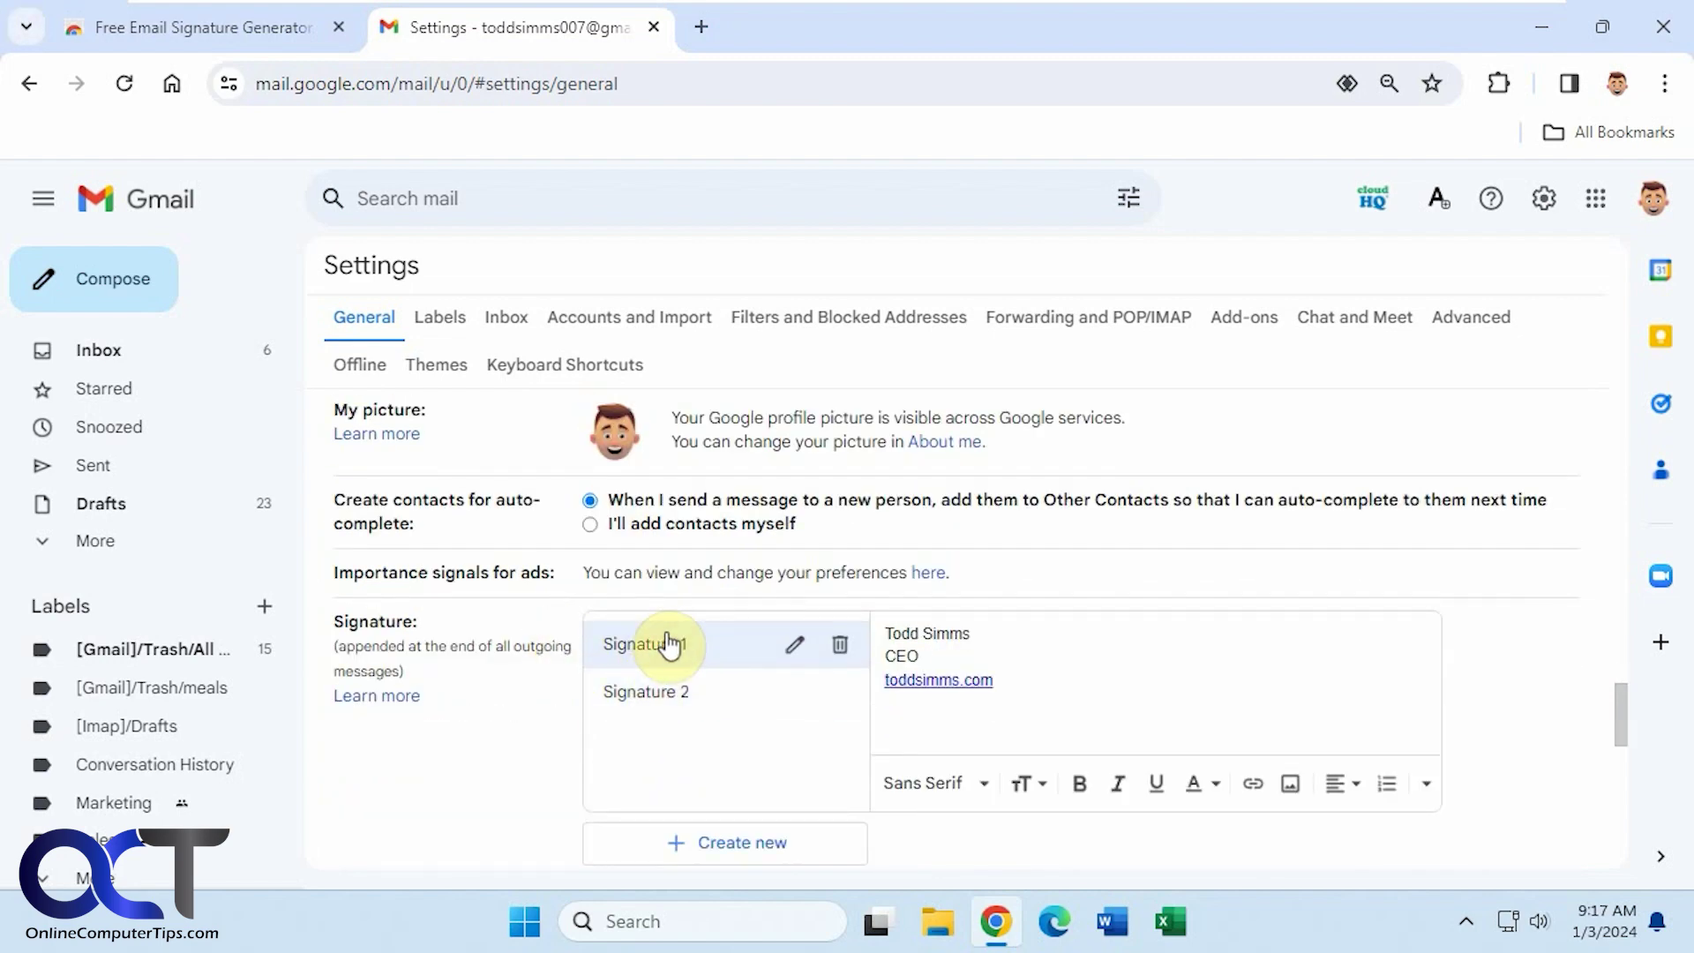
- Examine the signature default choices for new emails and for replies and forwards
{"action": "scroll", "coordinate": [668, 644], "scroll_direction": "down", "scroll_amount": 3}
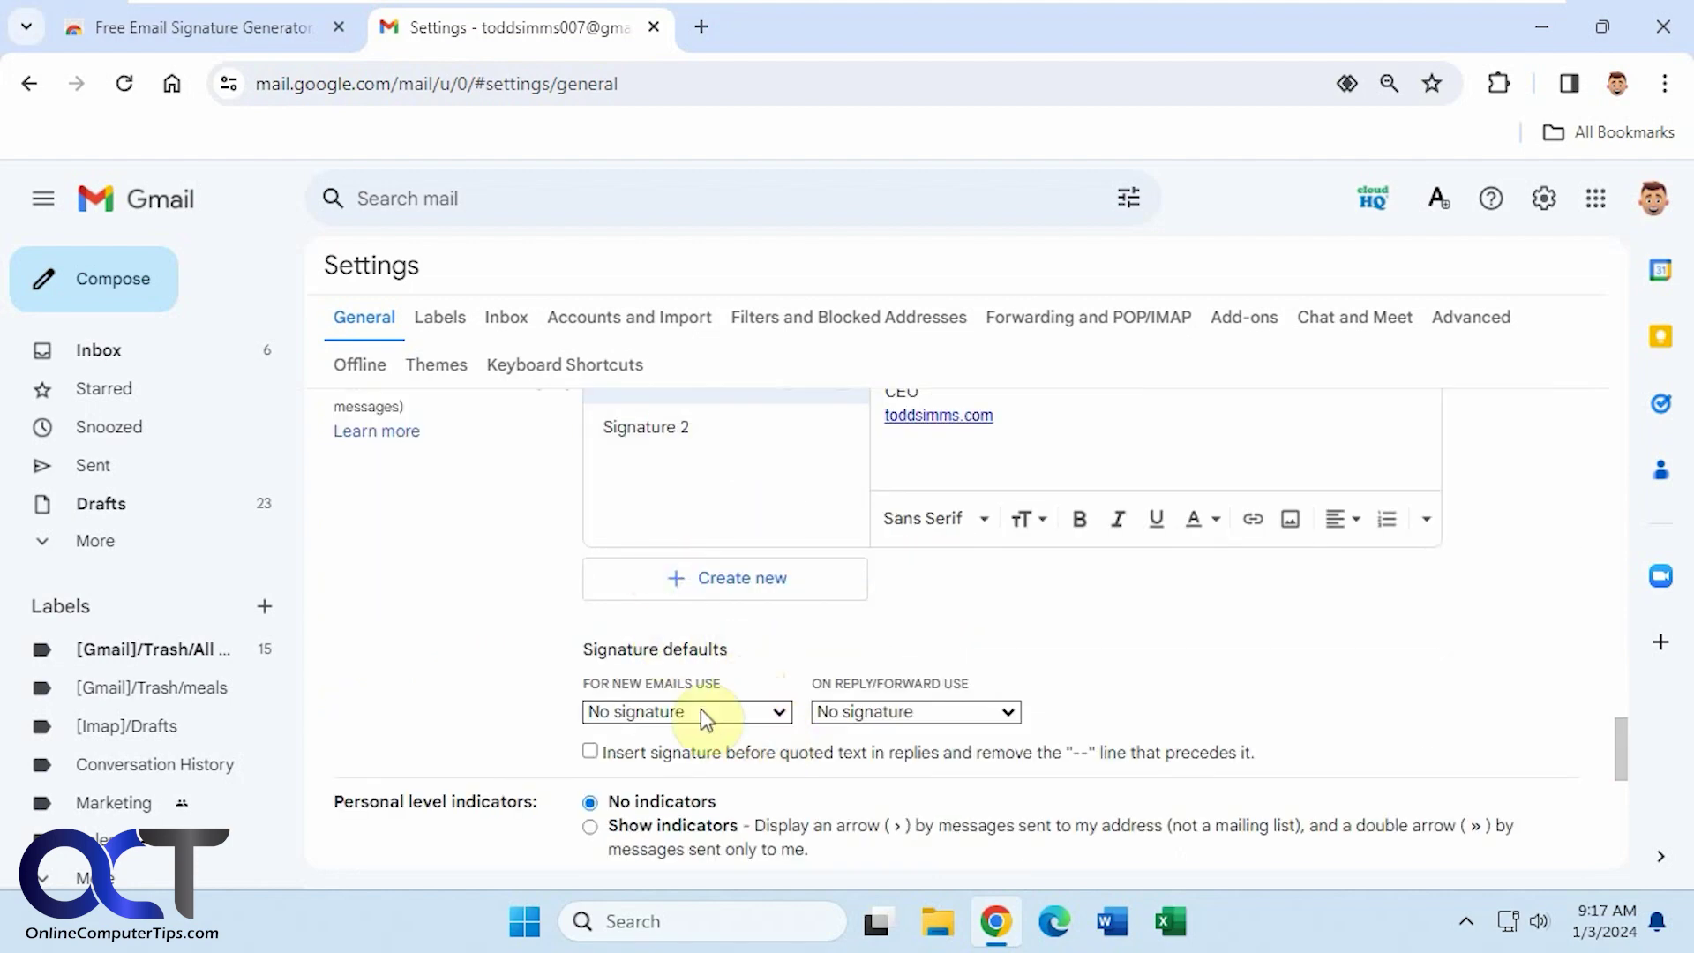
{"action": "left_click", "coordinate": [785, 712]}
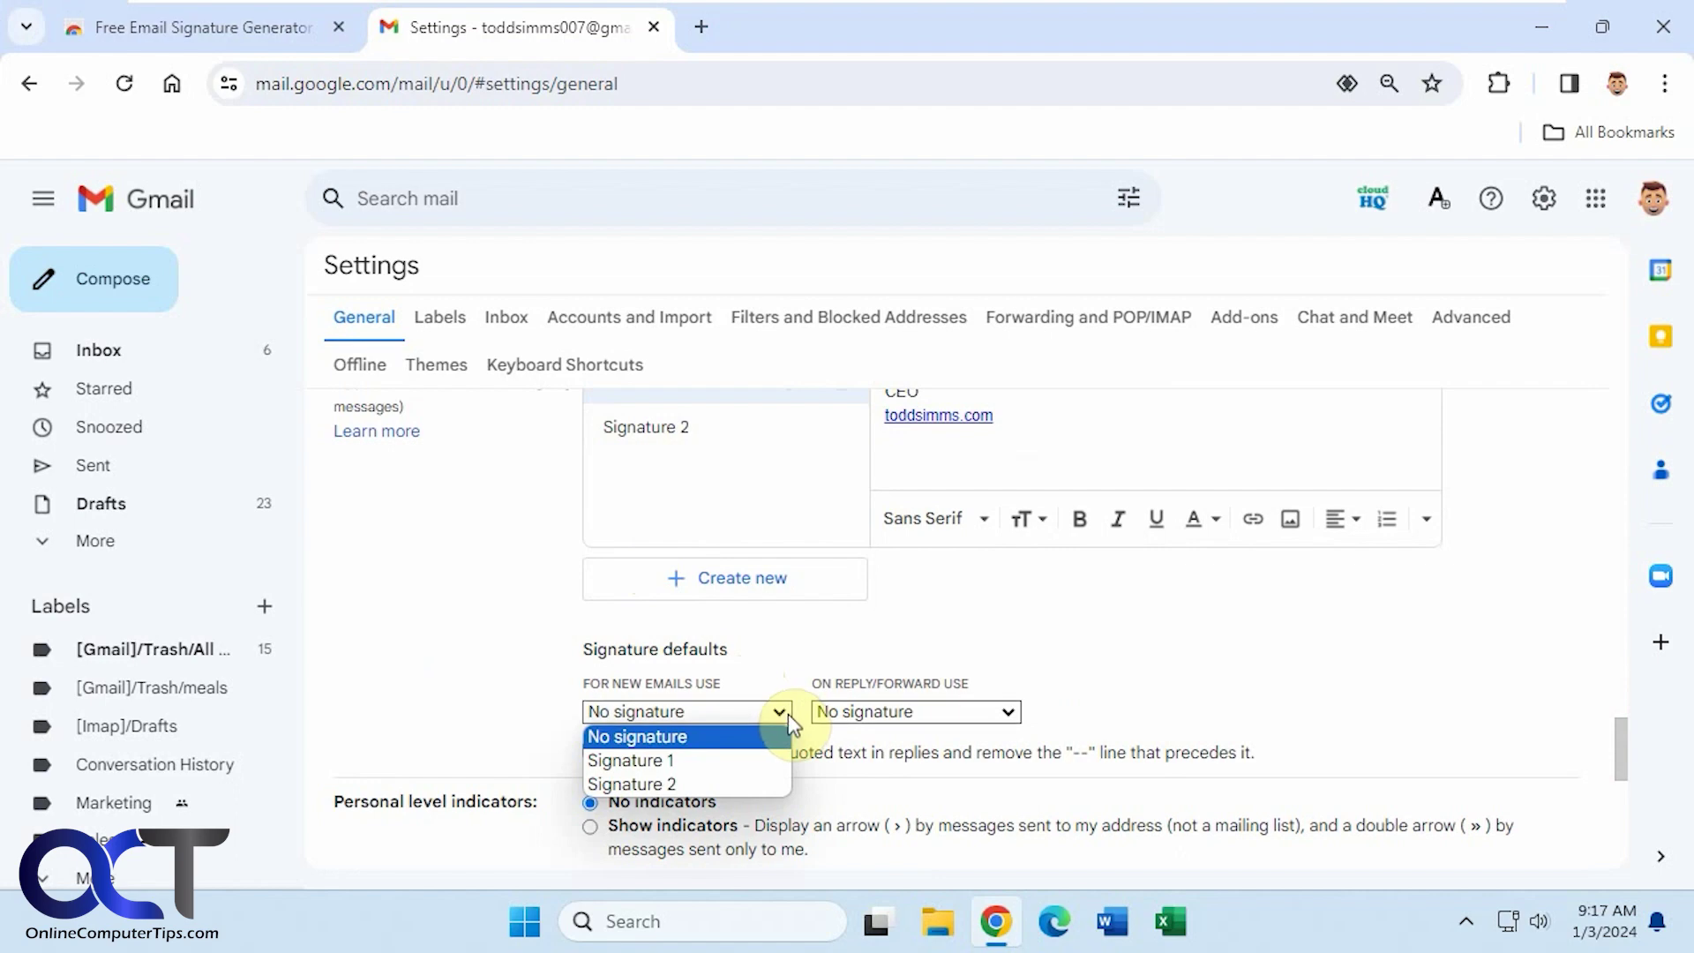
{"action": "left_click", "coordinate": [1015, 710]}
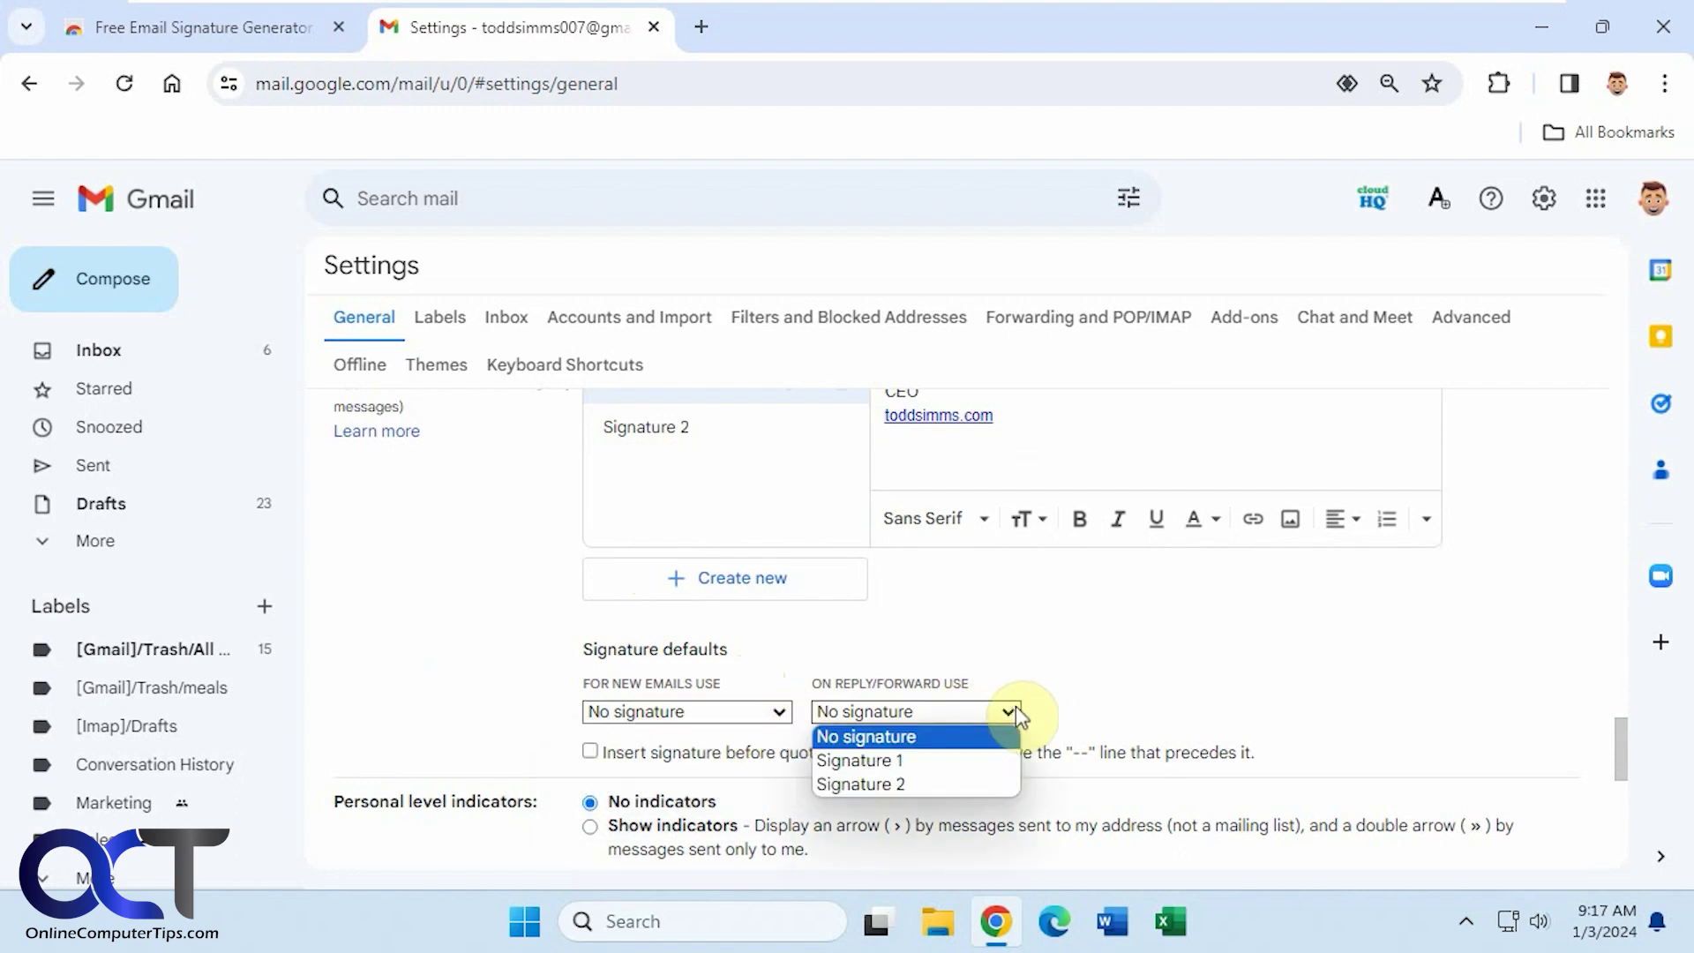
{"action": "left_click", "coordinate": [1072, 664]}
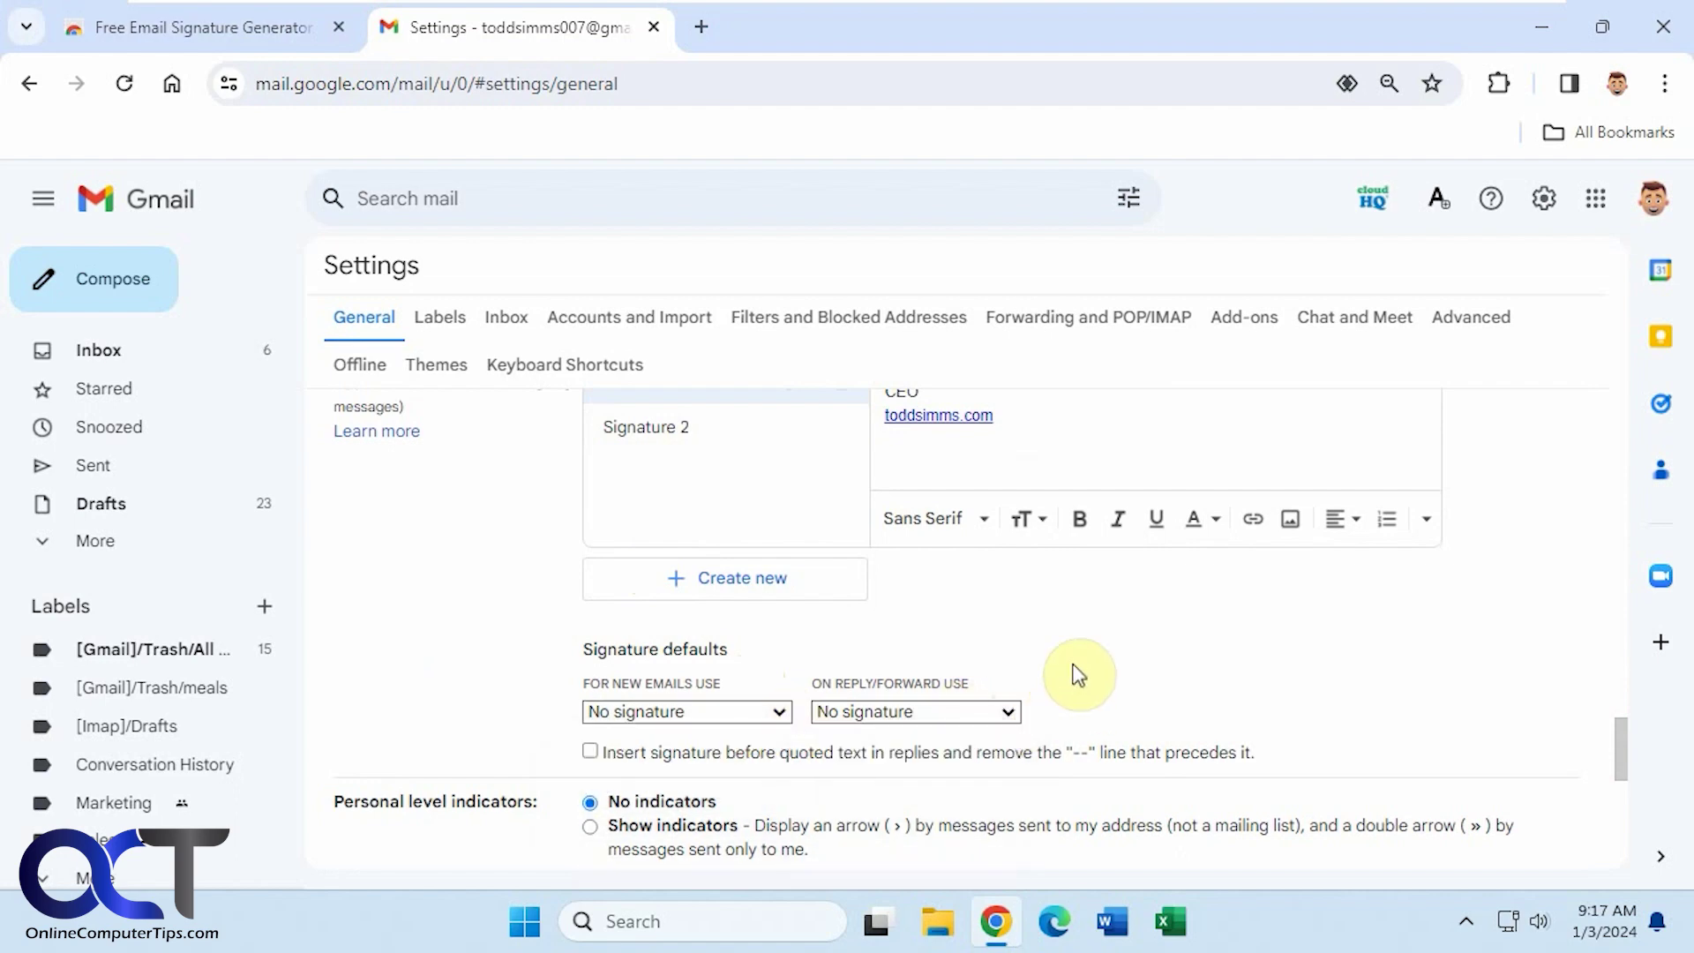
{"action": "scroll", "coordinate": [1078, 675], "scroll_direction": "up", "scroll_amount": 3}
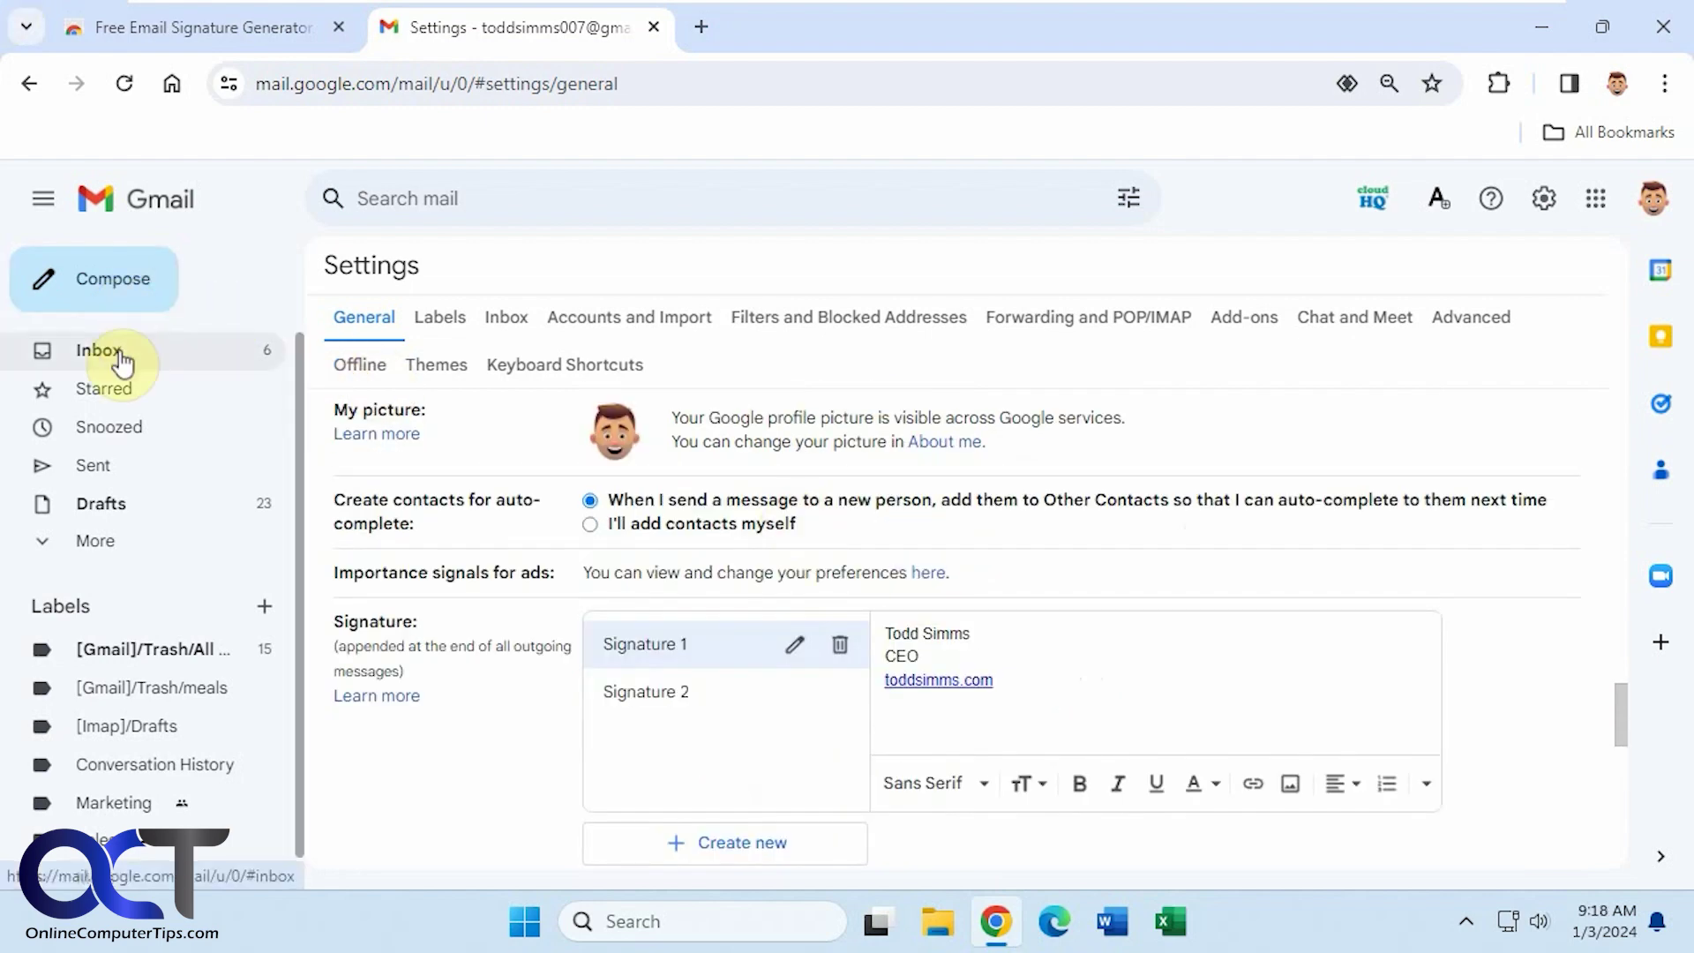
- View the signature generator's Chrome Web Store page, and browse the cloudHQ app dashboard reached from Gmail
{"action": "left_click", "coordinate": [189, 26]}
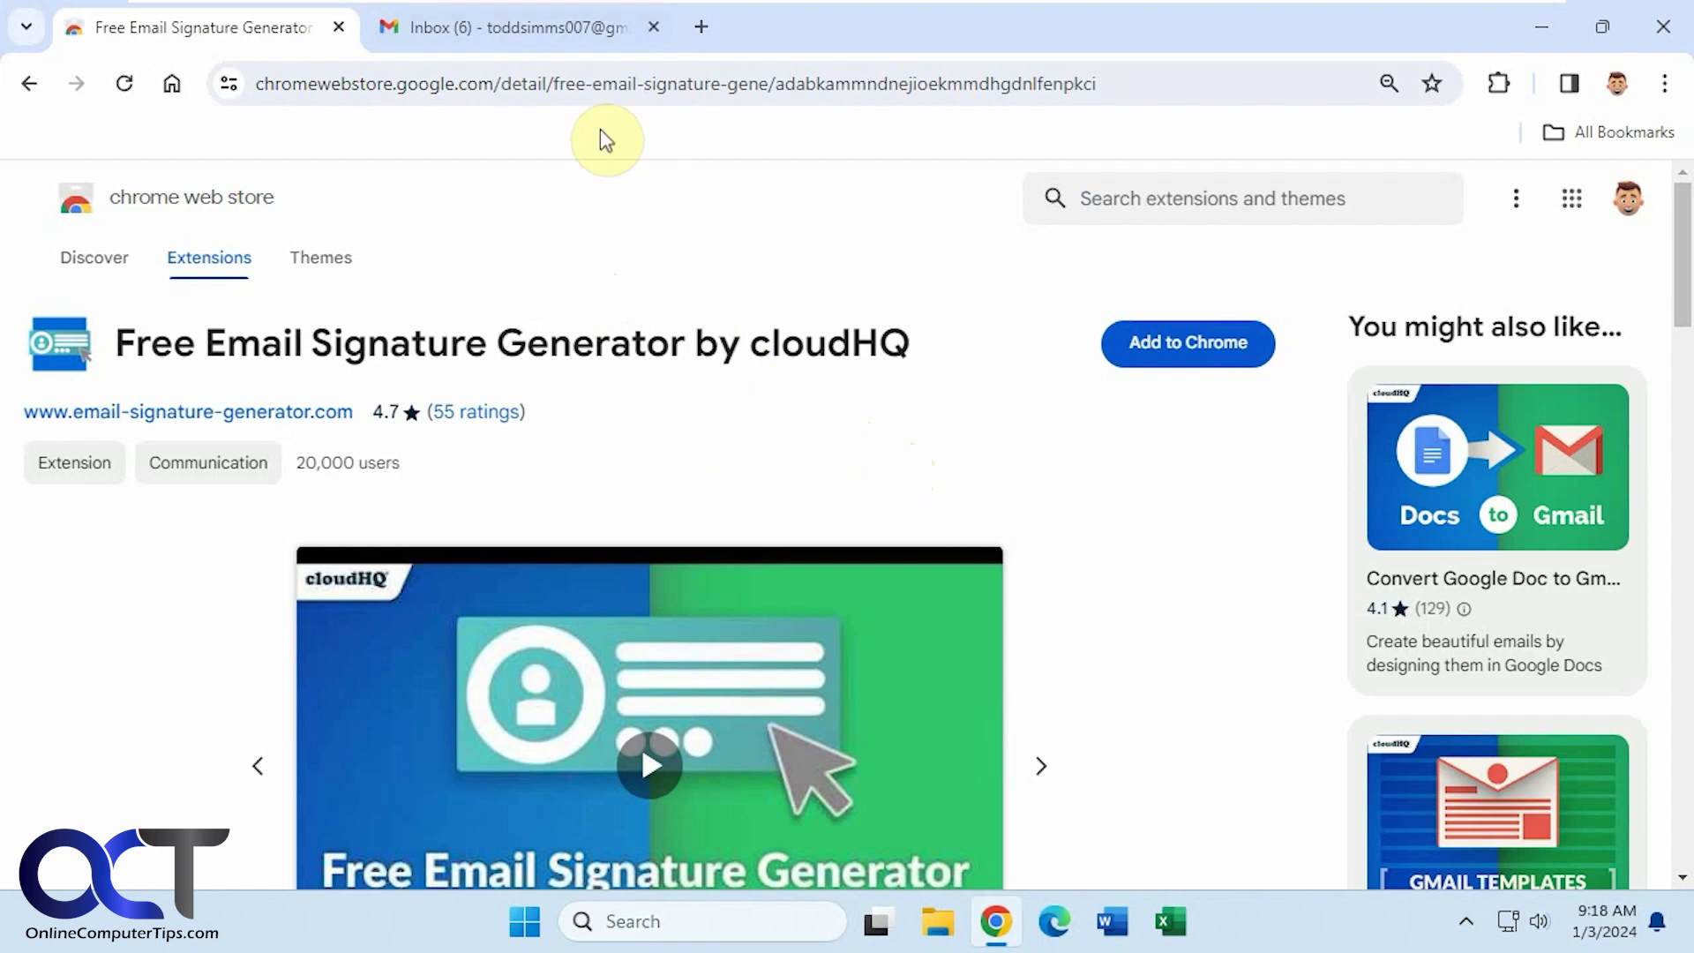
{"action": "left_click", "coordinate": [565, 29]}
{"action": "left_click", "coordinate": [1373, 207]}
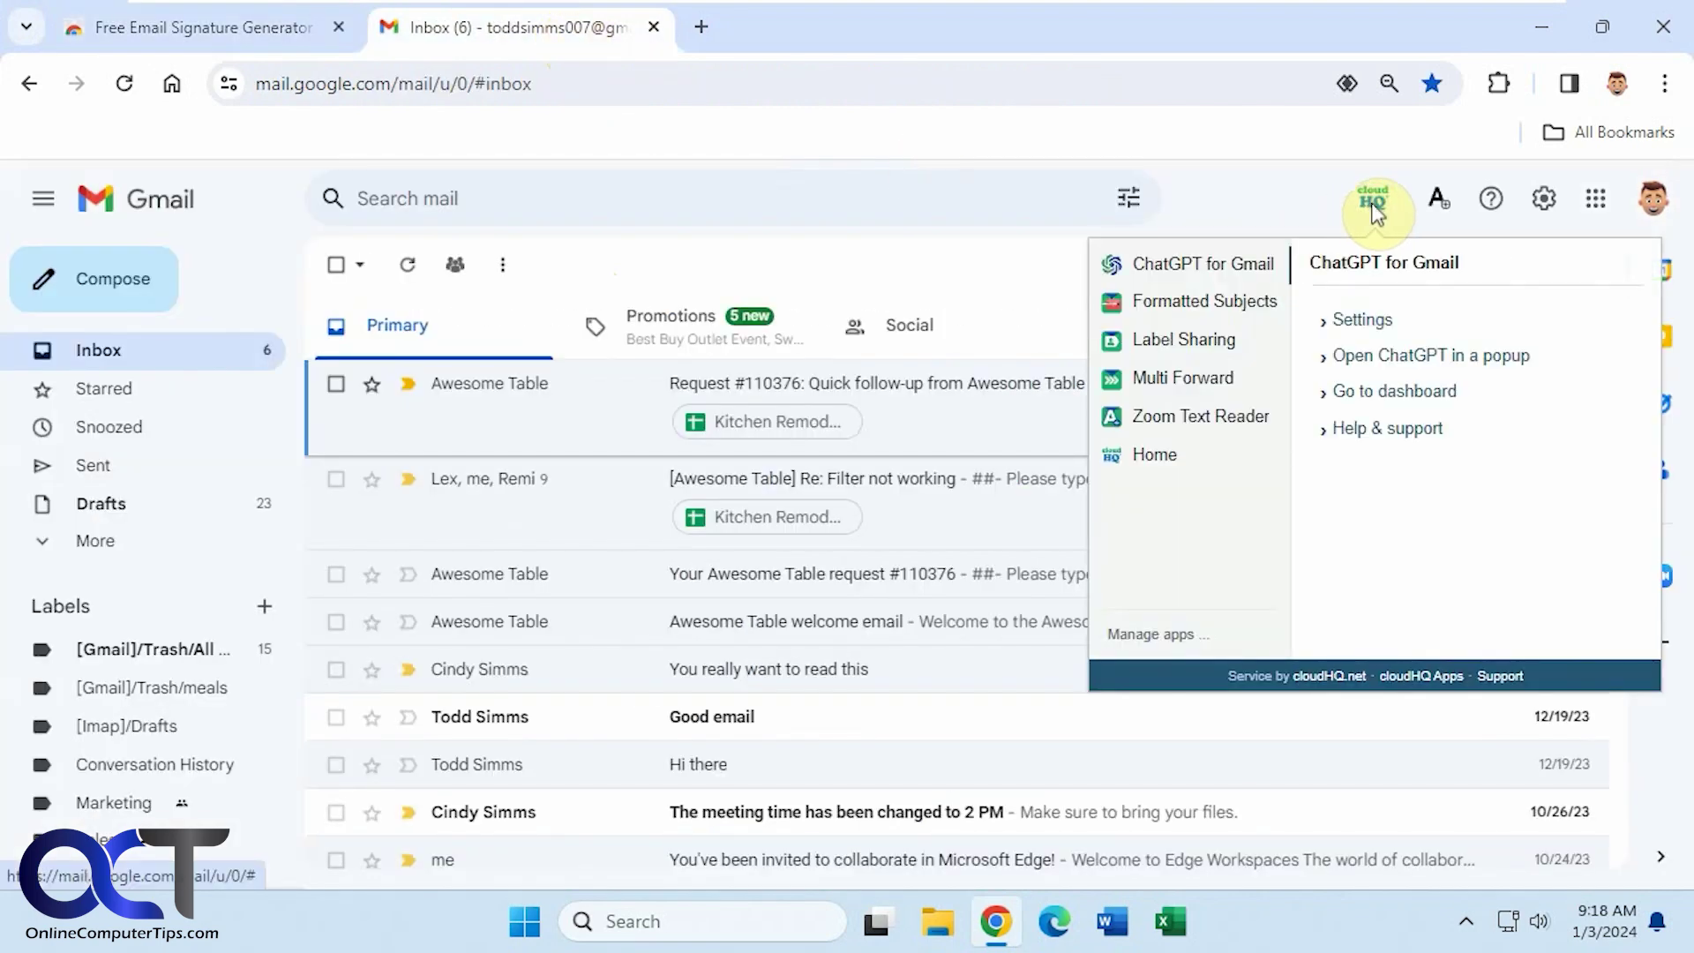
{"action": "left_click", "coordinate": [1151, 634]}
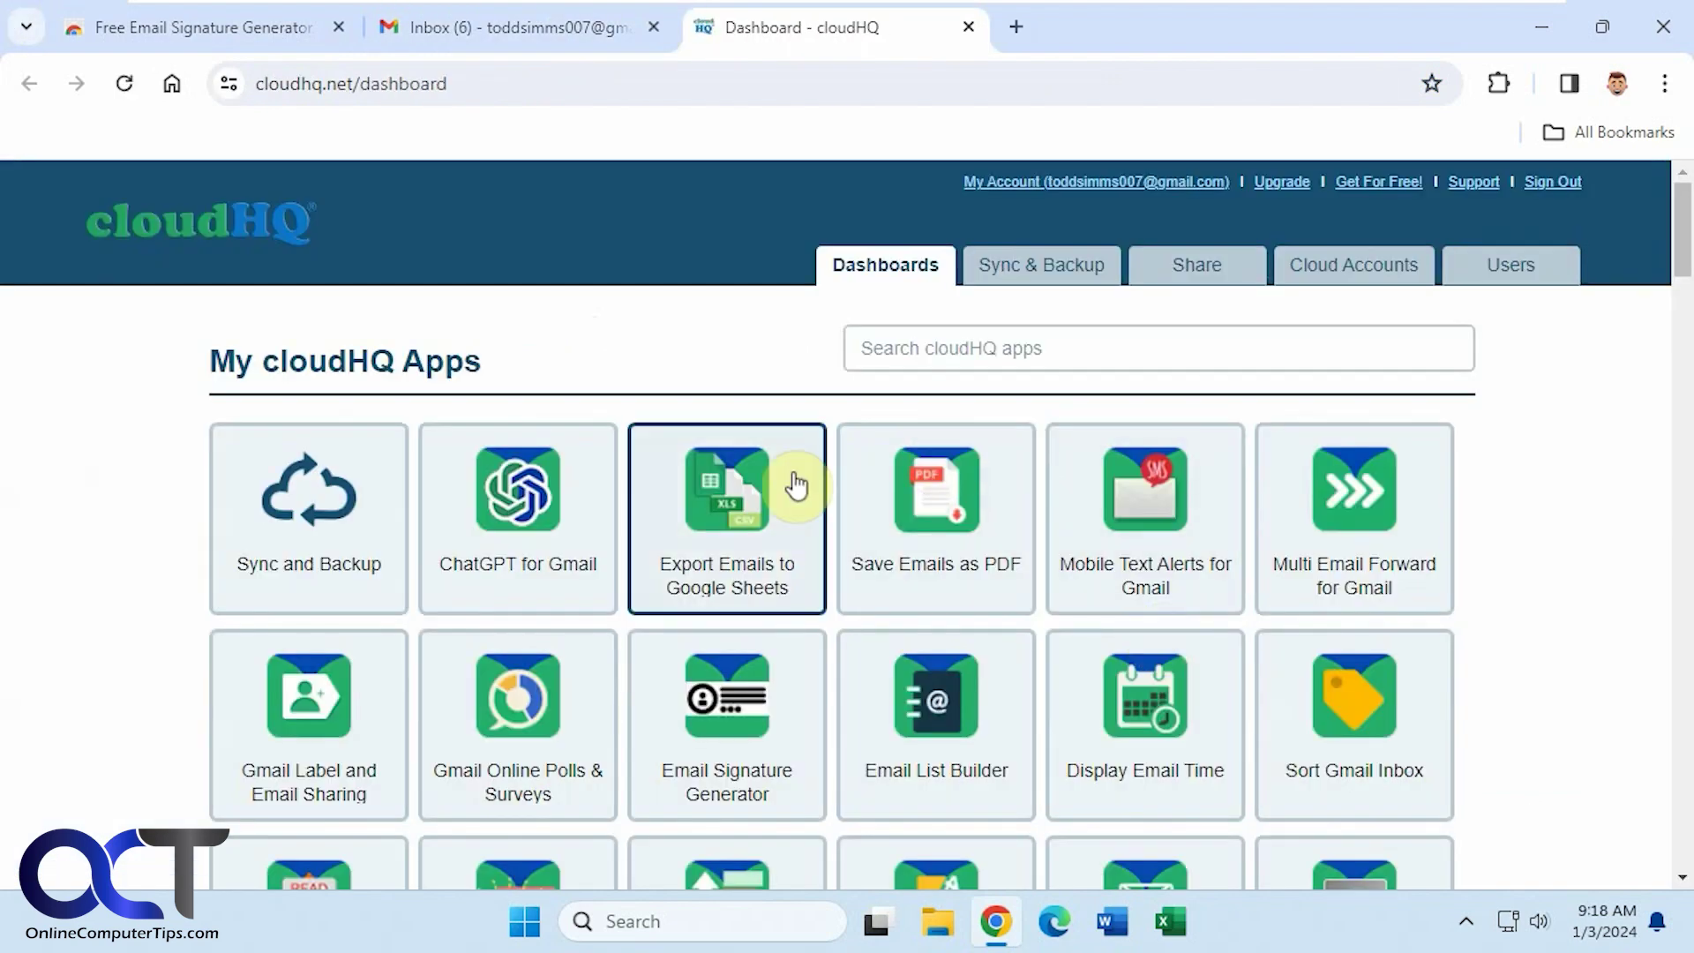
{"action": "scroll", "coordinate": [745, 521], "scroll_direction": "down", "scroll_amount": 8}
{"action": "scroll", "coordinate": [735, 518], "scroll_direction": "up", "scroll_amount": 8}
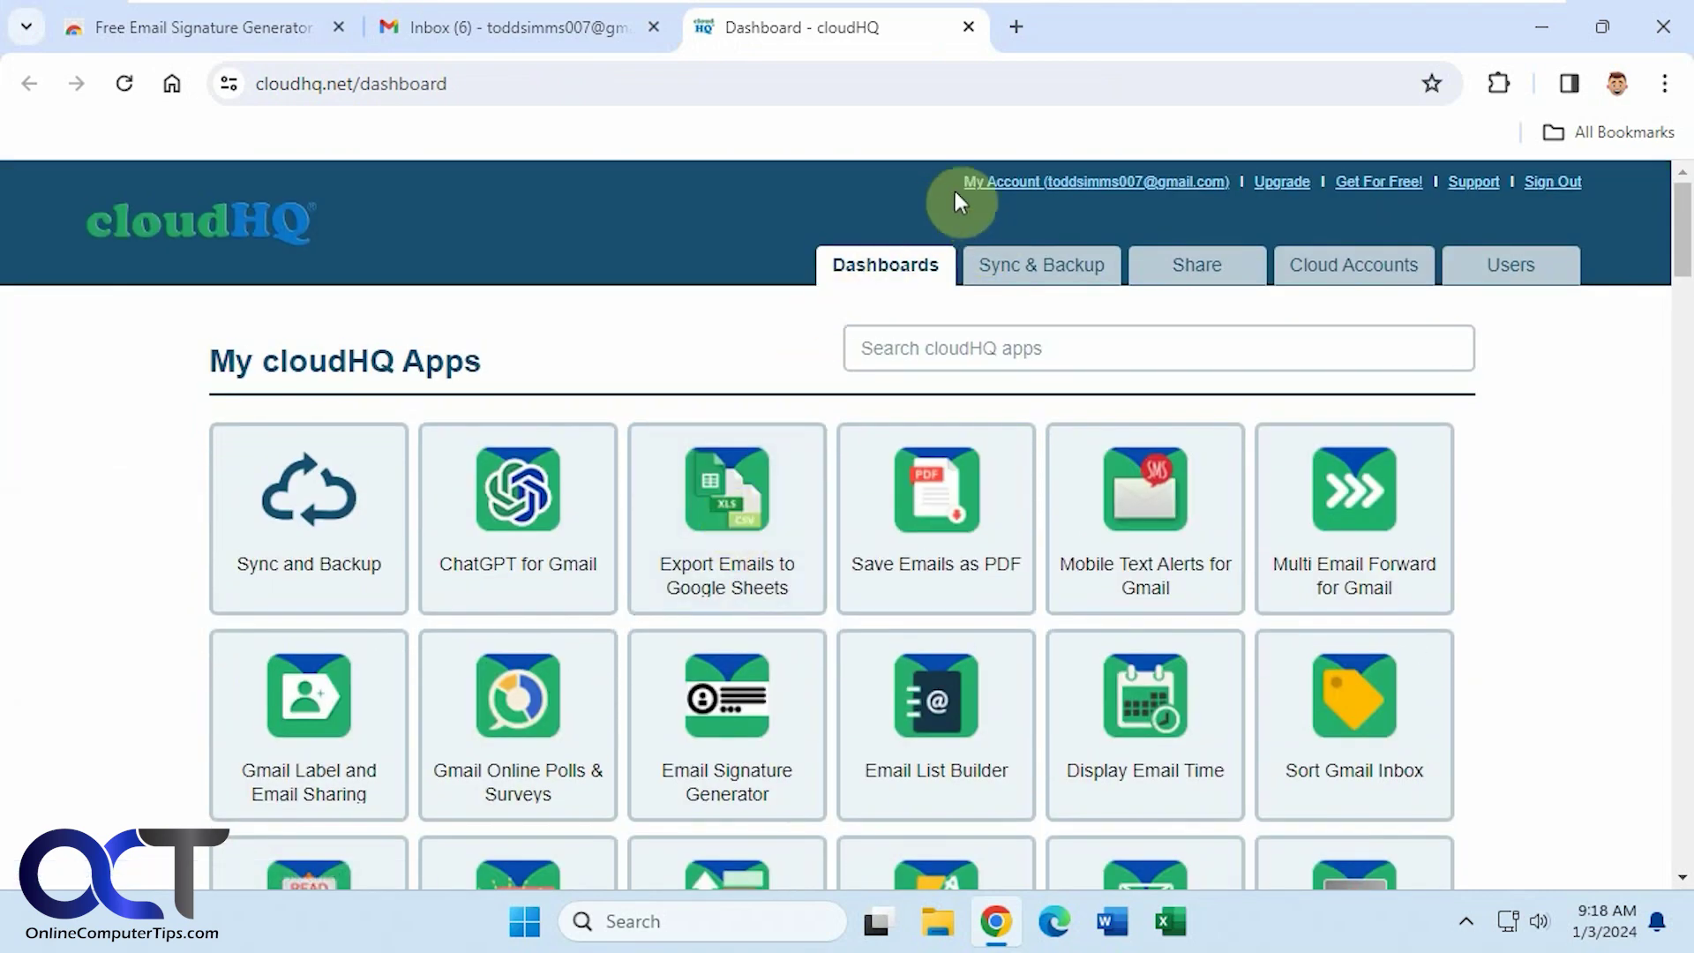
{"action": "left_click", "coordinate": [969, 28]}
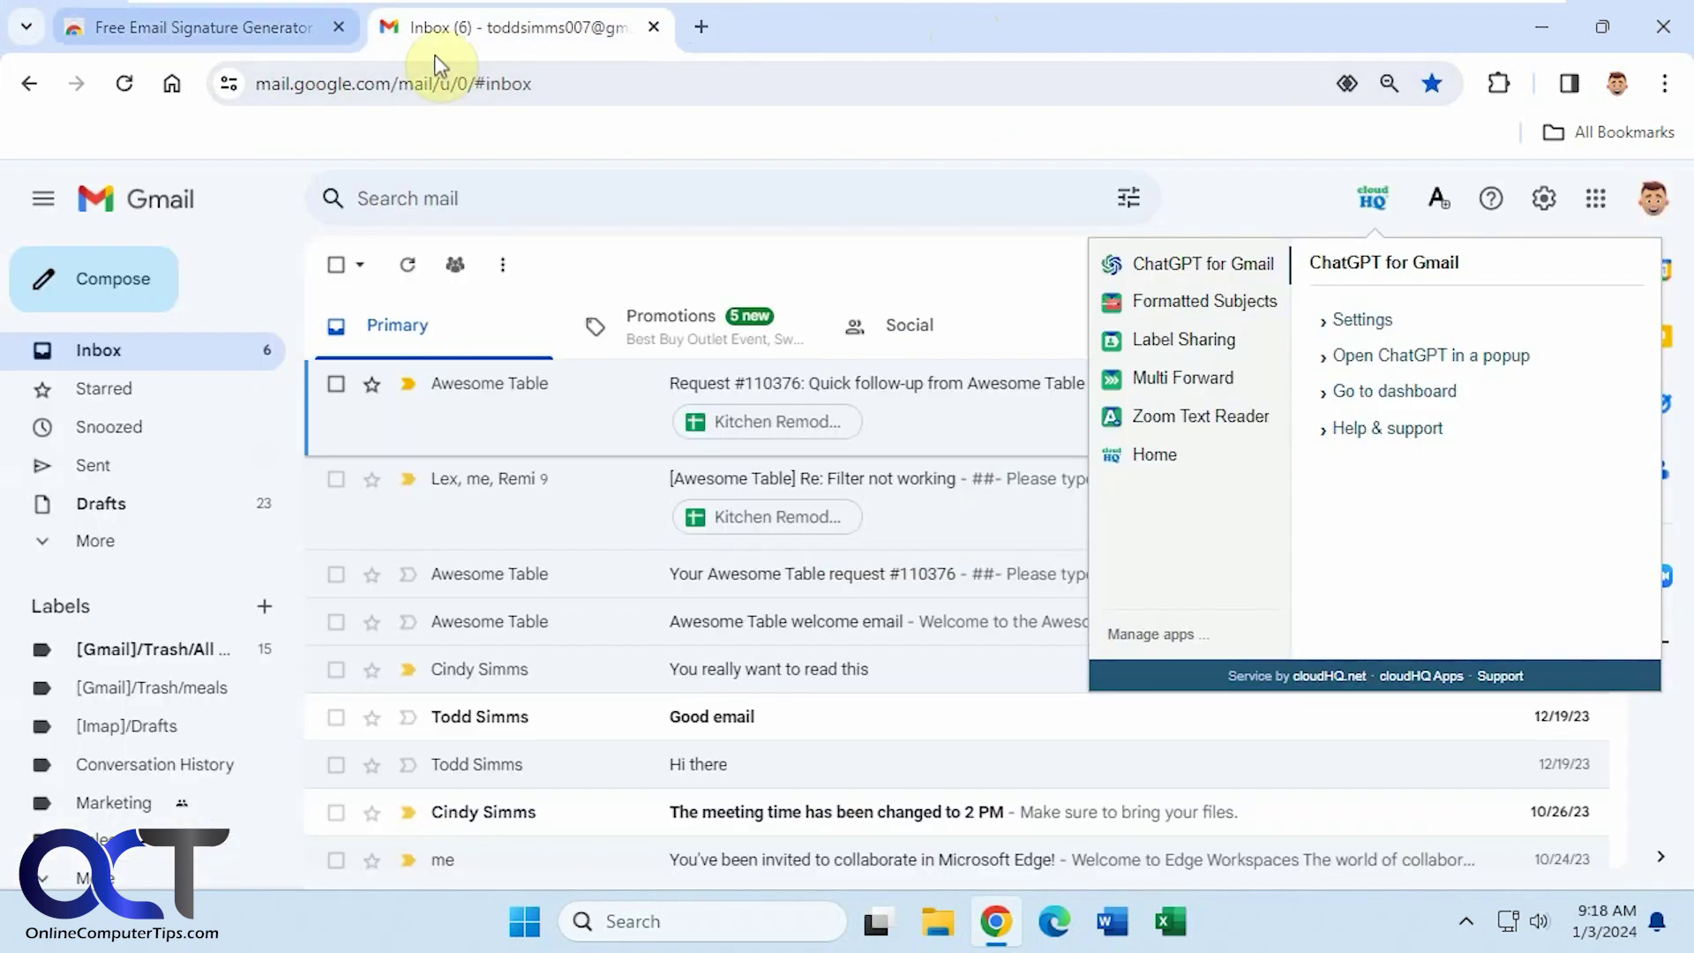
- Install the Free Email Signature Generator by cloudHQ extension from the Chrome Web Store, and close the signature editor page it opens
{"action": "left_click", "coordinate": [258, 27]}
{"action": "left_click", "coordinate": [1183, 346]}
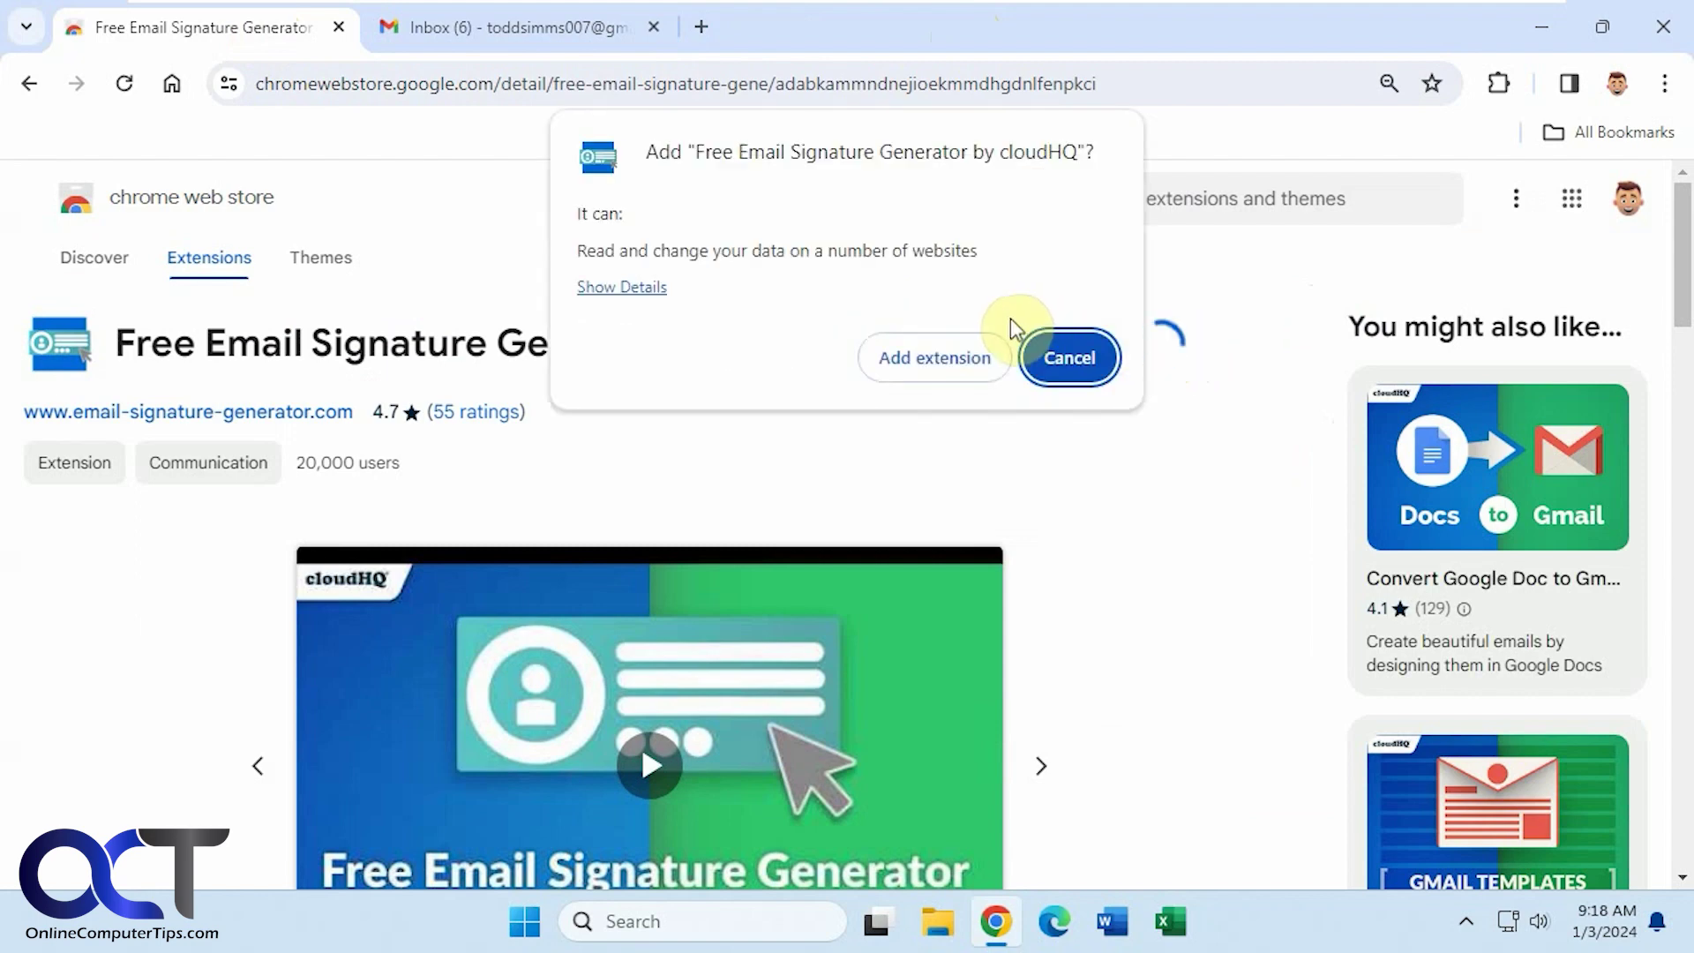
{"action": "left_click", "coordinate": [940, 358]}
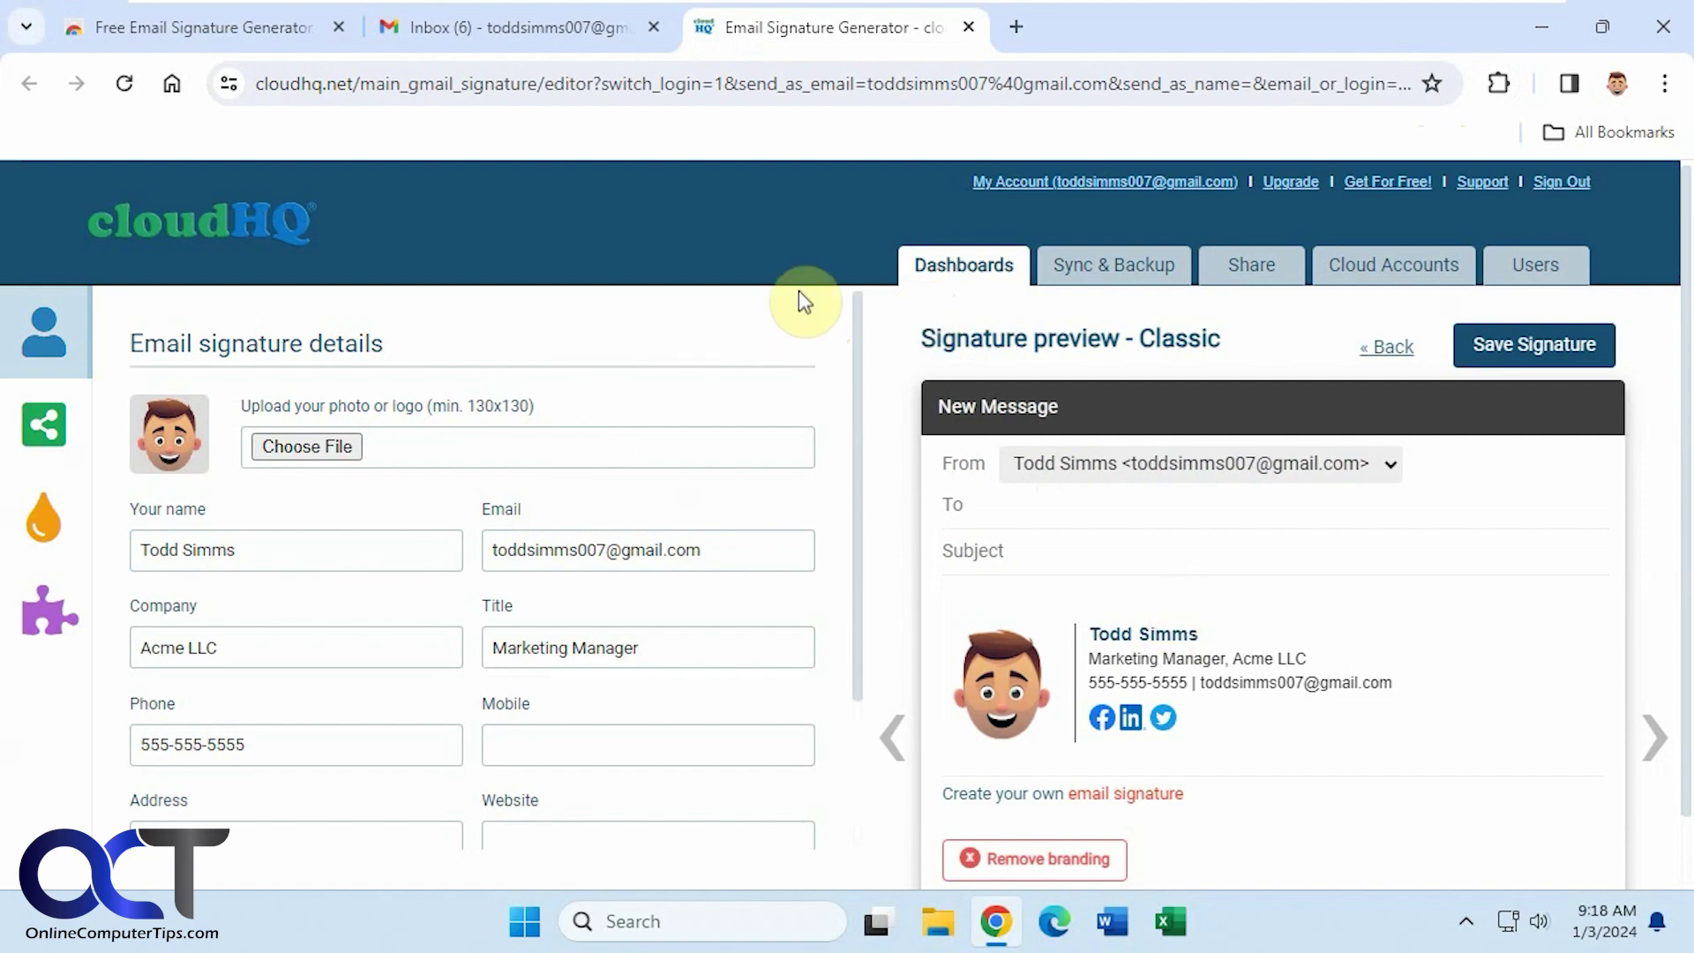
{"action": "left_click", "coordinate": [969, 27]}
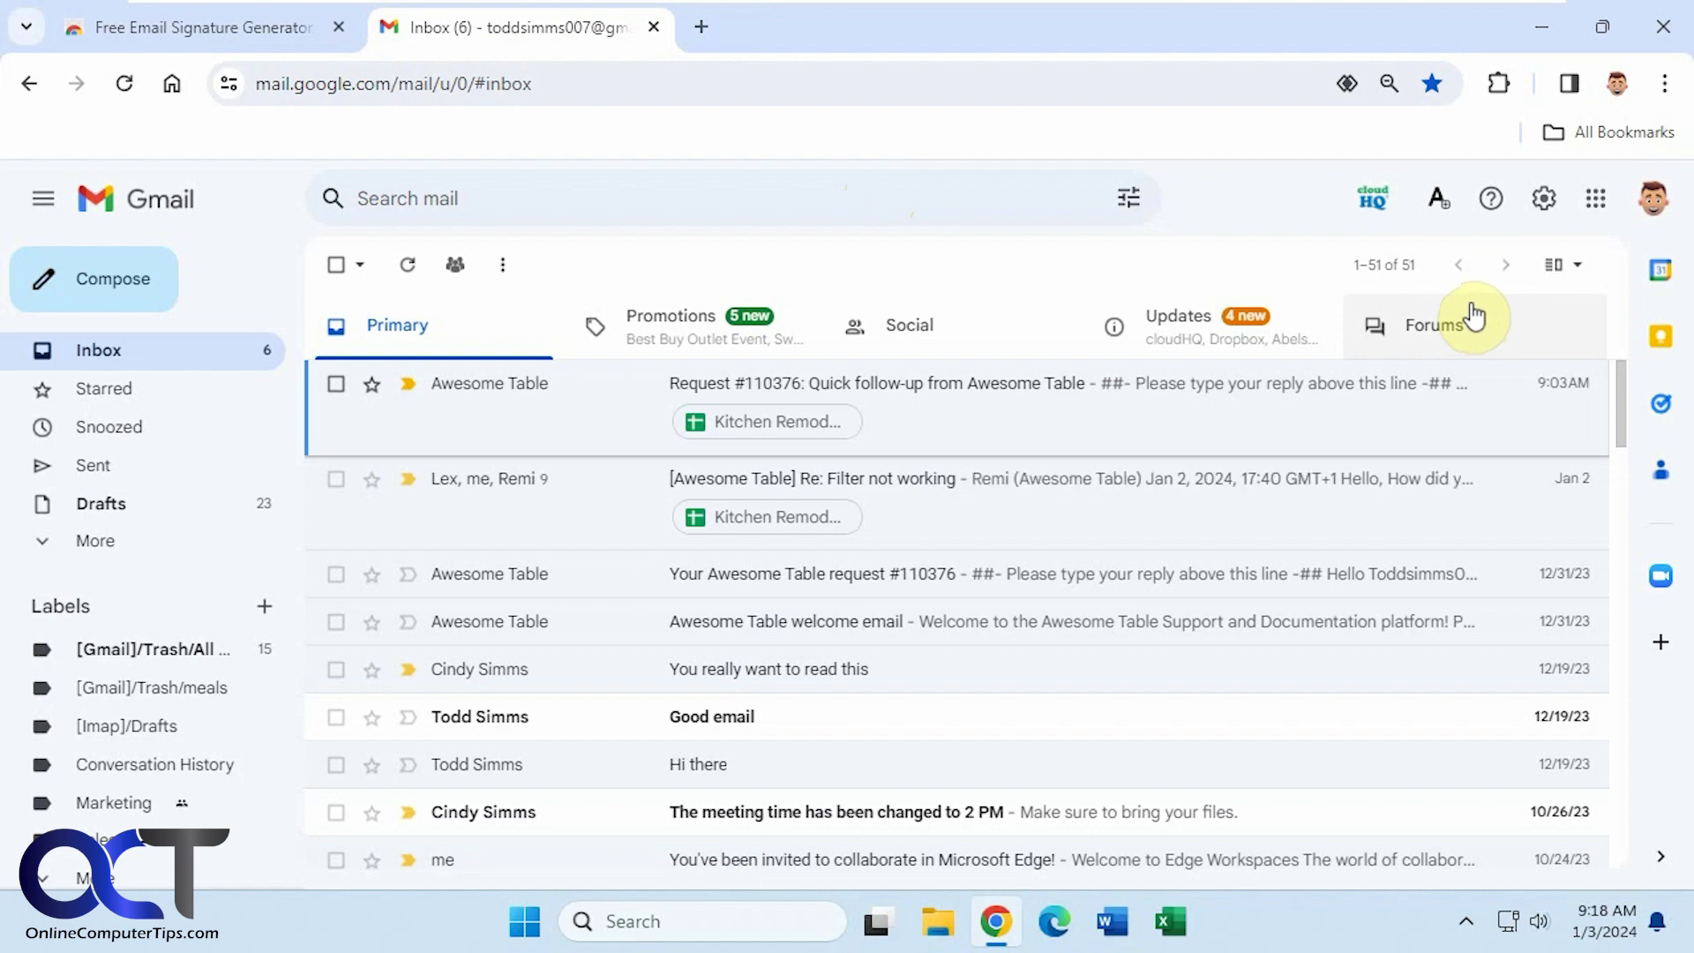
- Pin the Free Email Signature Generator extension in Chrome
{"action": "left_click", "coordinate": [1501, 87]}
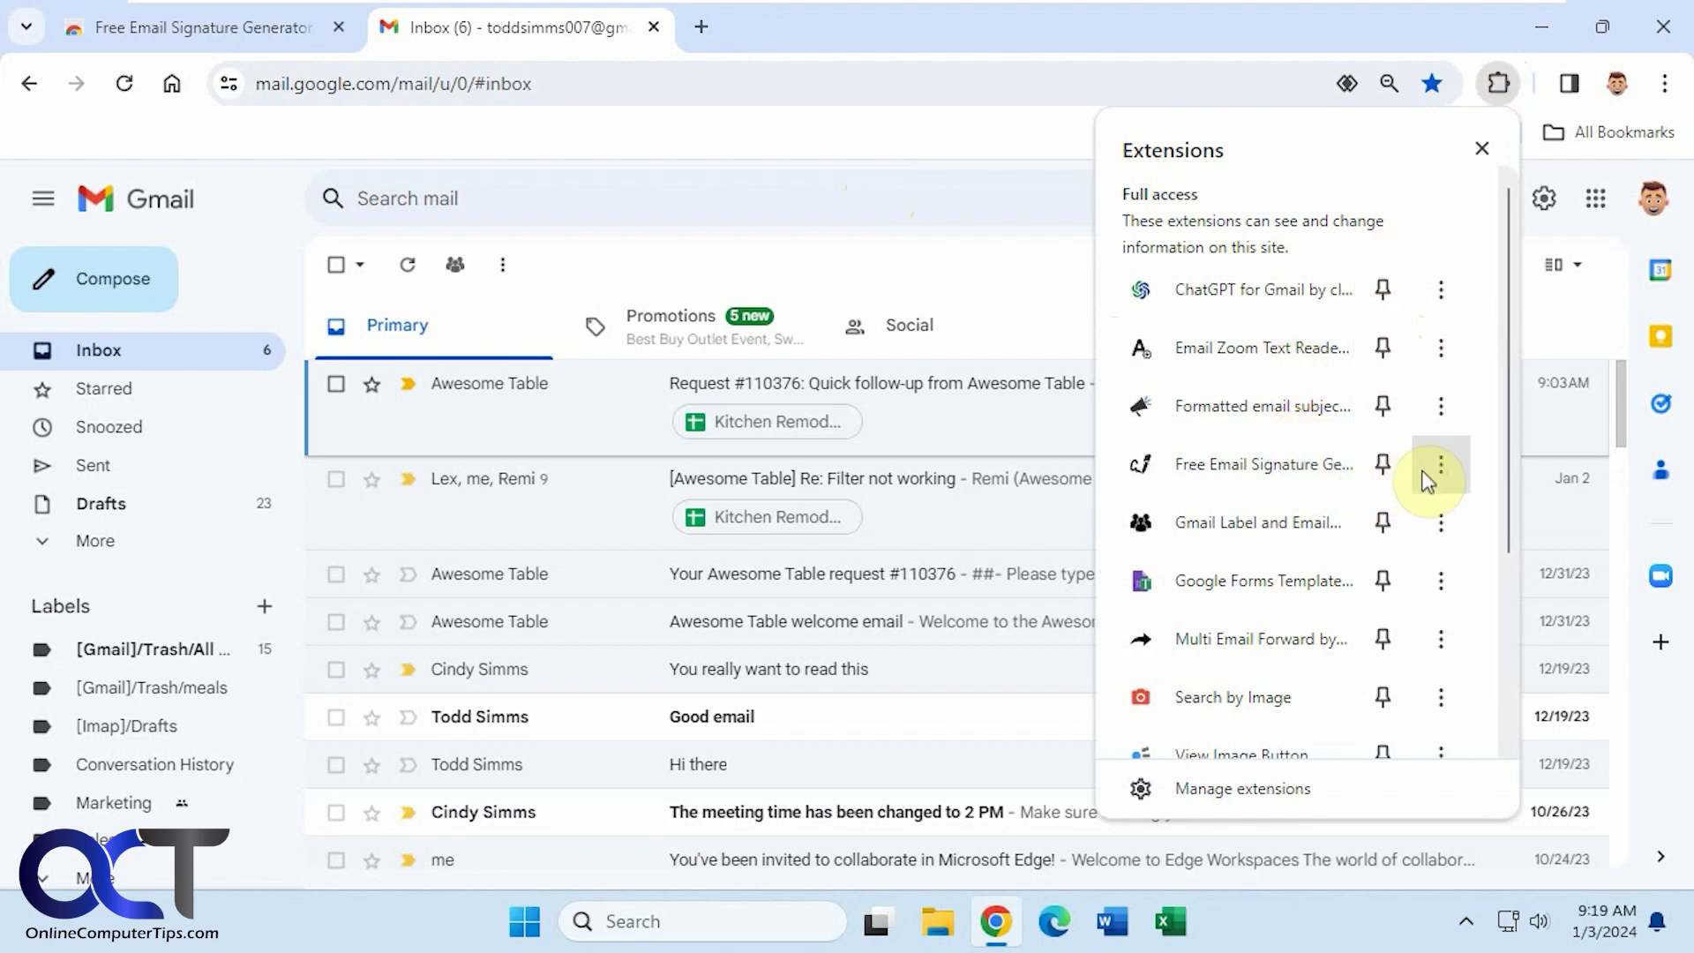
{"action": "left_click", "coordinate": [1382, 464]}
{"action": "left_click", "coordinate": [1046, 291]}
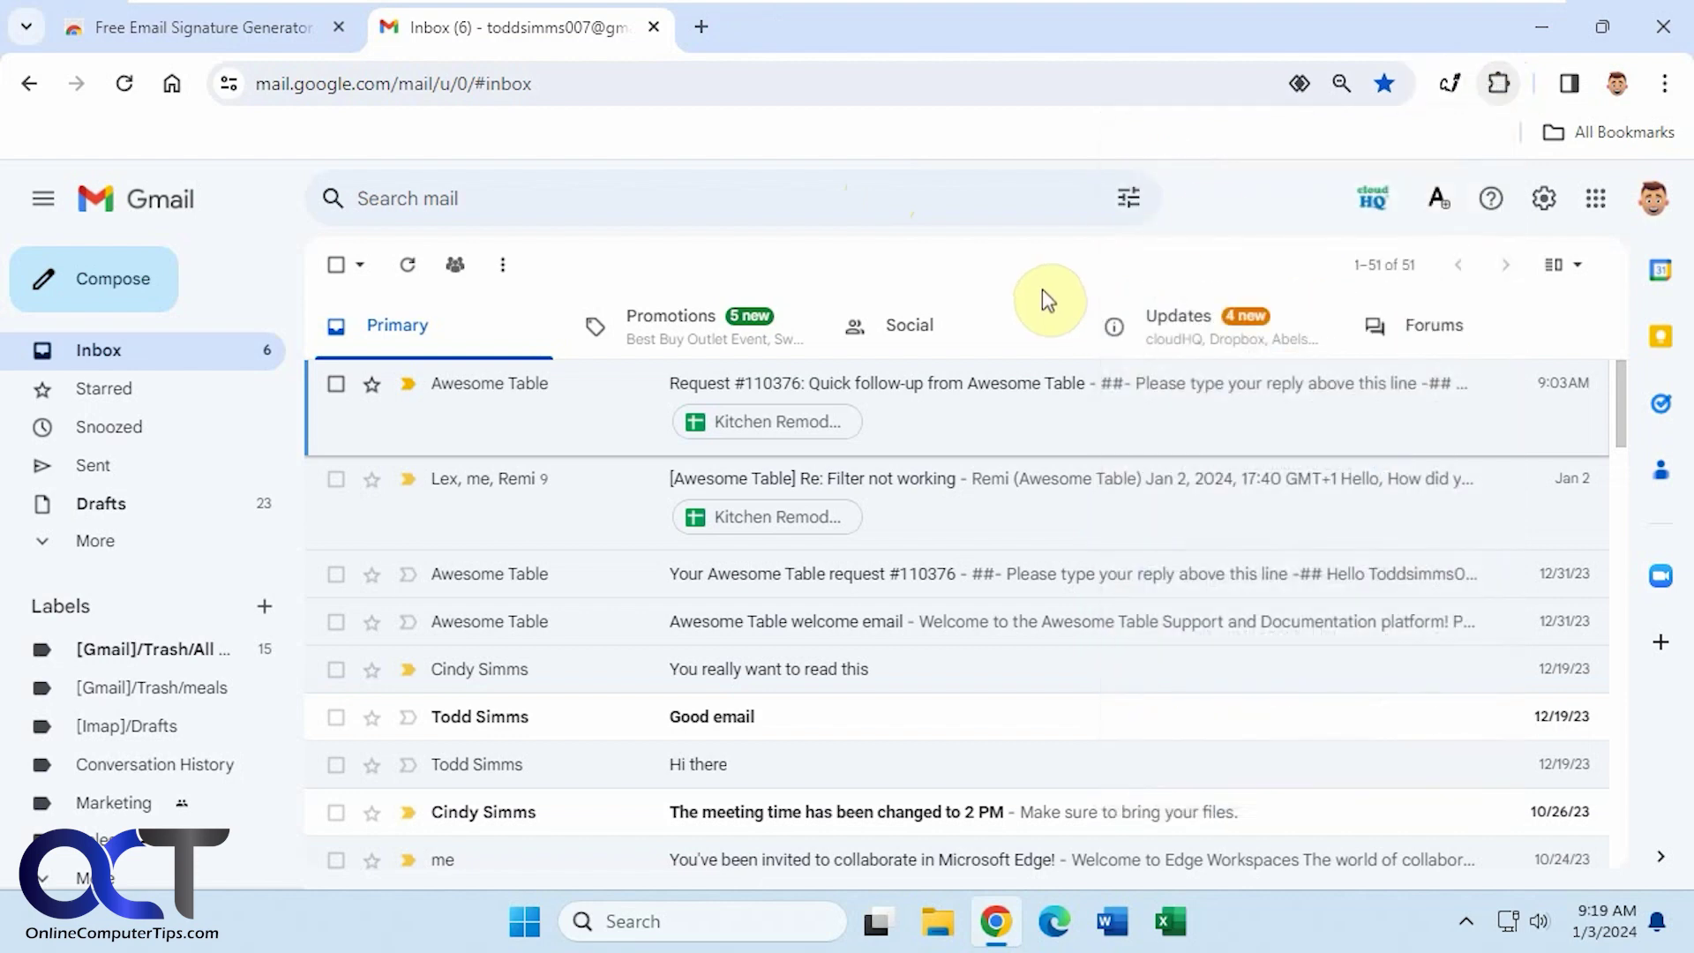
- Start a new message, dismiss the Free Signature Generator introduction, and open the cloudHQ signature editor from the message
{"action": "left_click", "coordinate": [141, 279]}
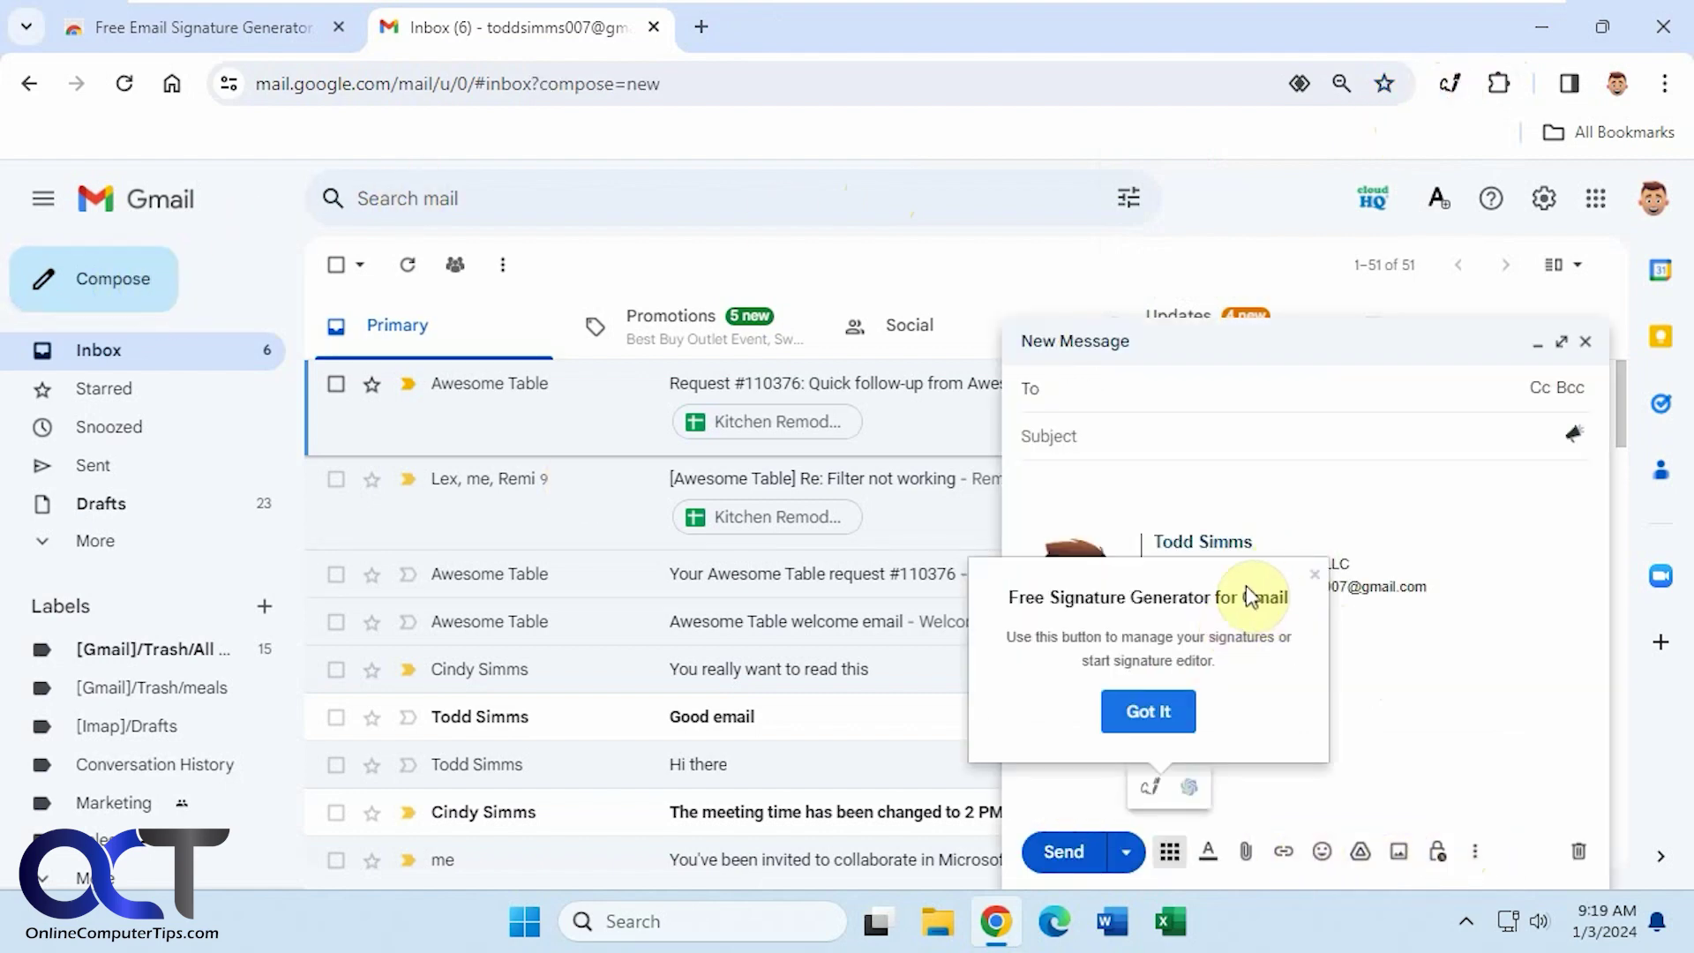
{"action": "left_click", "coordinate": [1150, 711]}
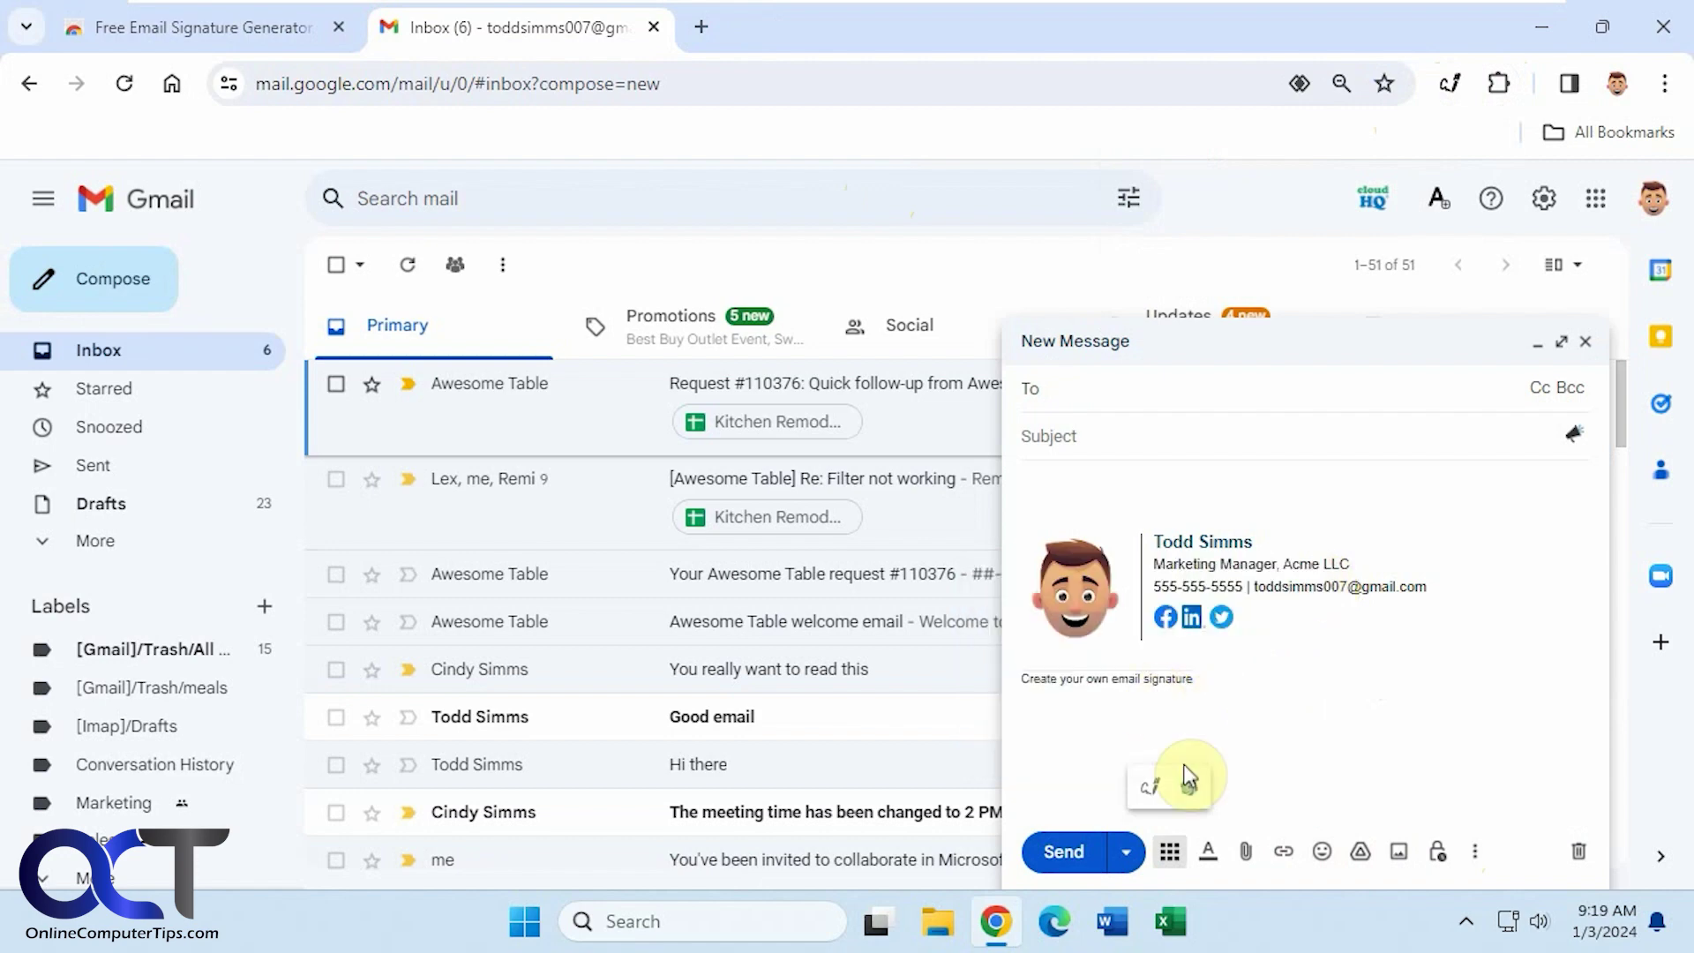
{"action": "left_click", "coordinate": [1154, 789]}
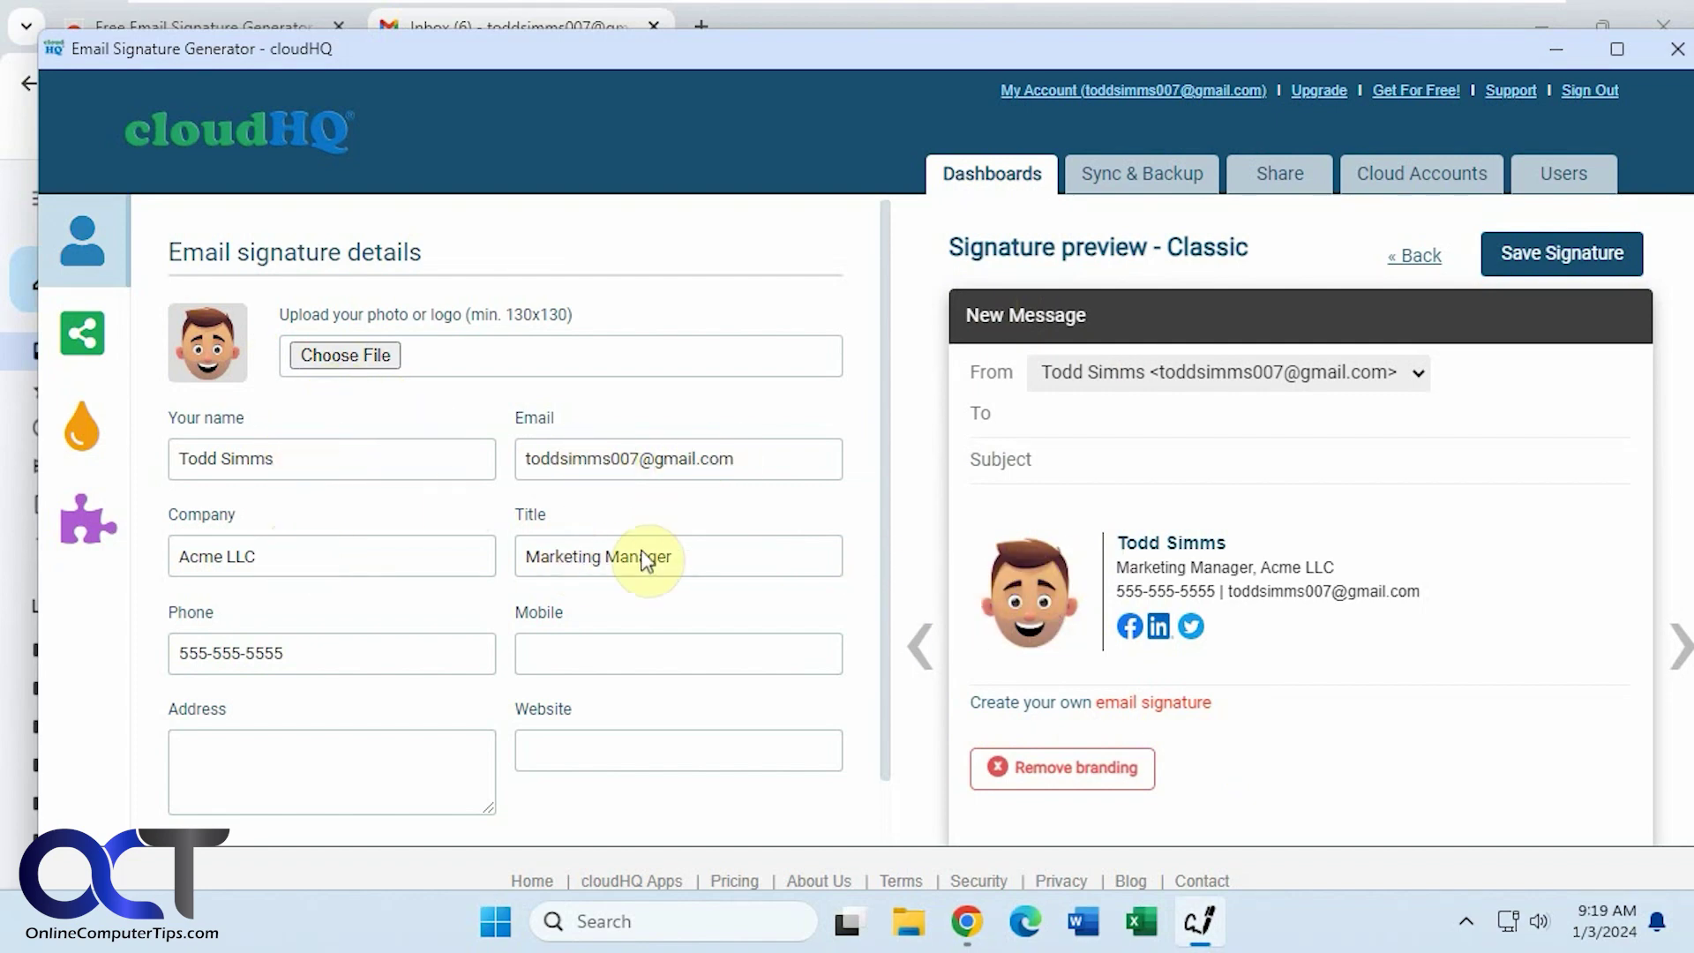
- Add the mobile number and the website address to the email signature details
{"action": "left_click", "coordinate": [554, 651]}
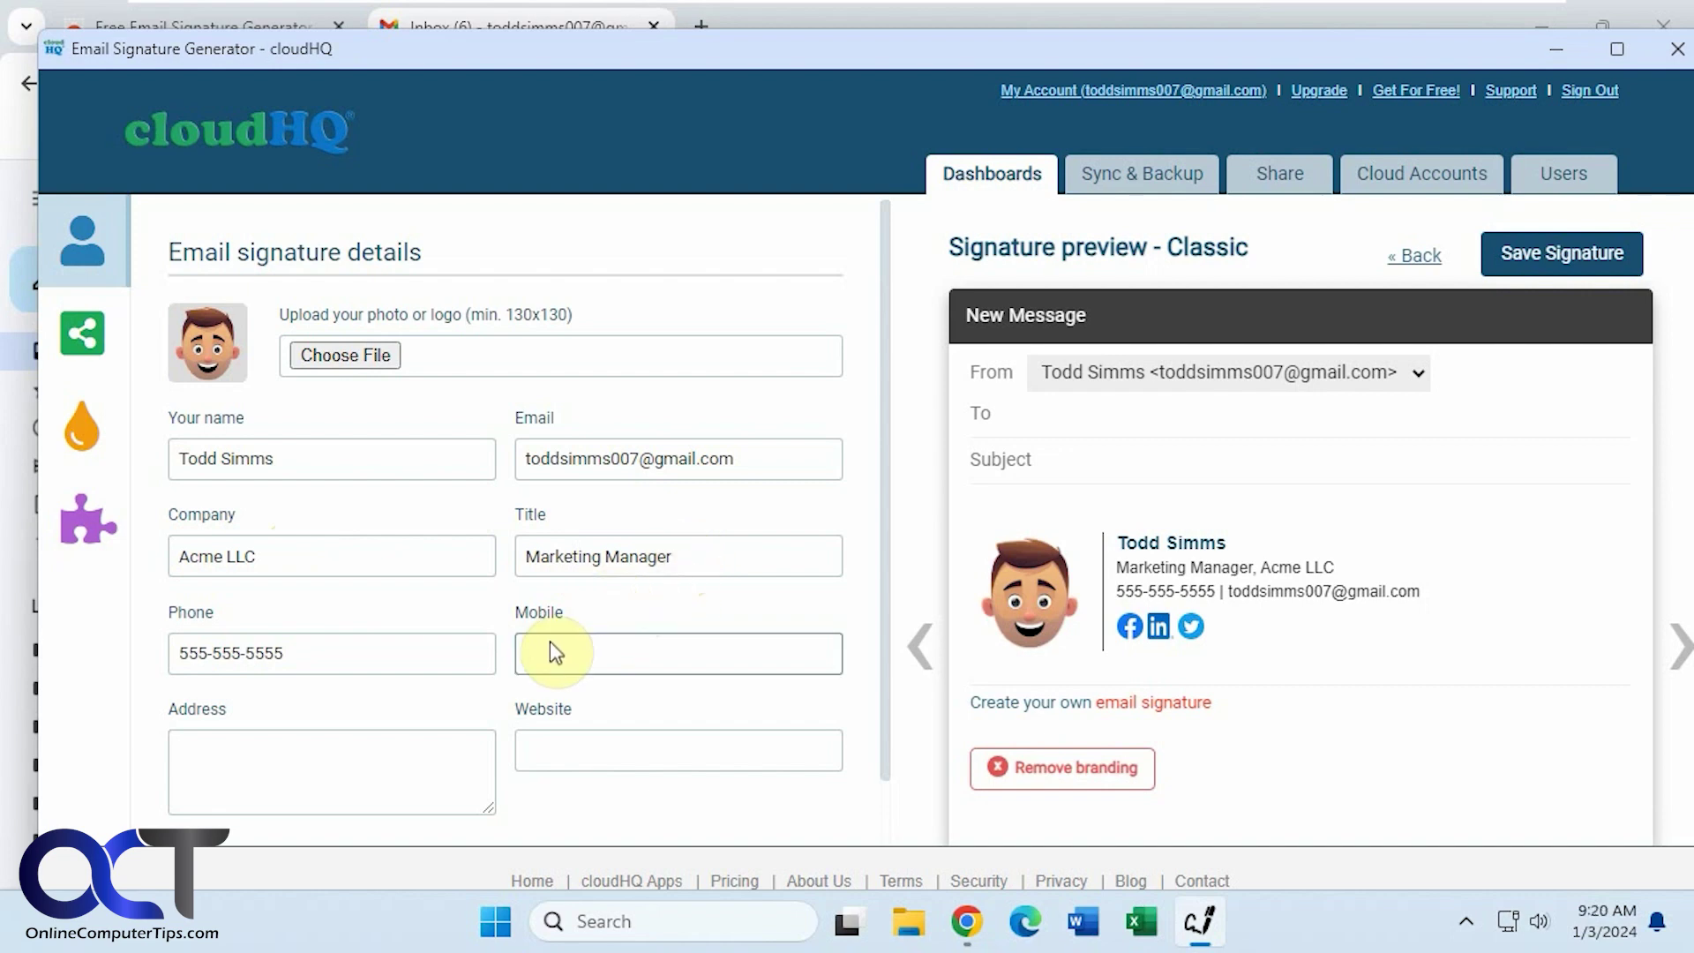
{"action": "type", "text": "800-555"}
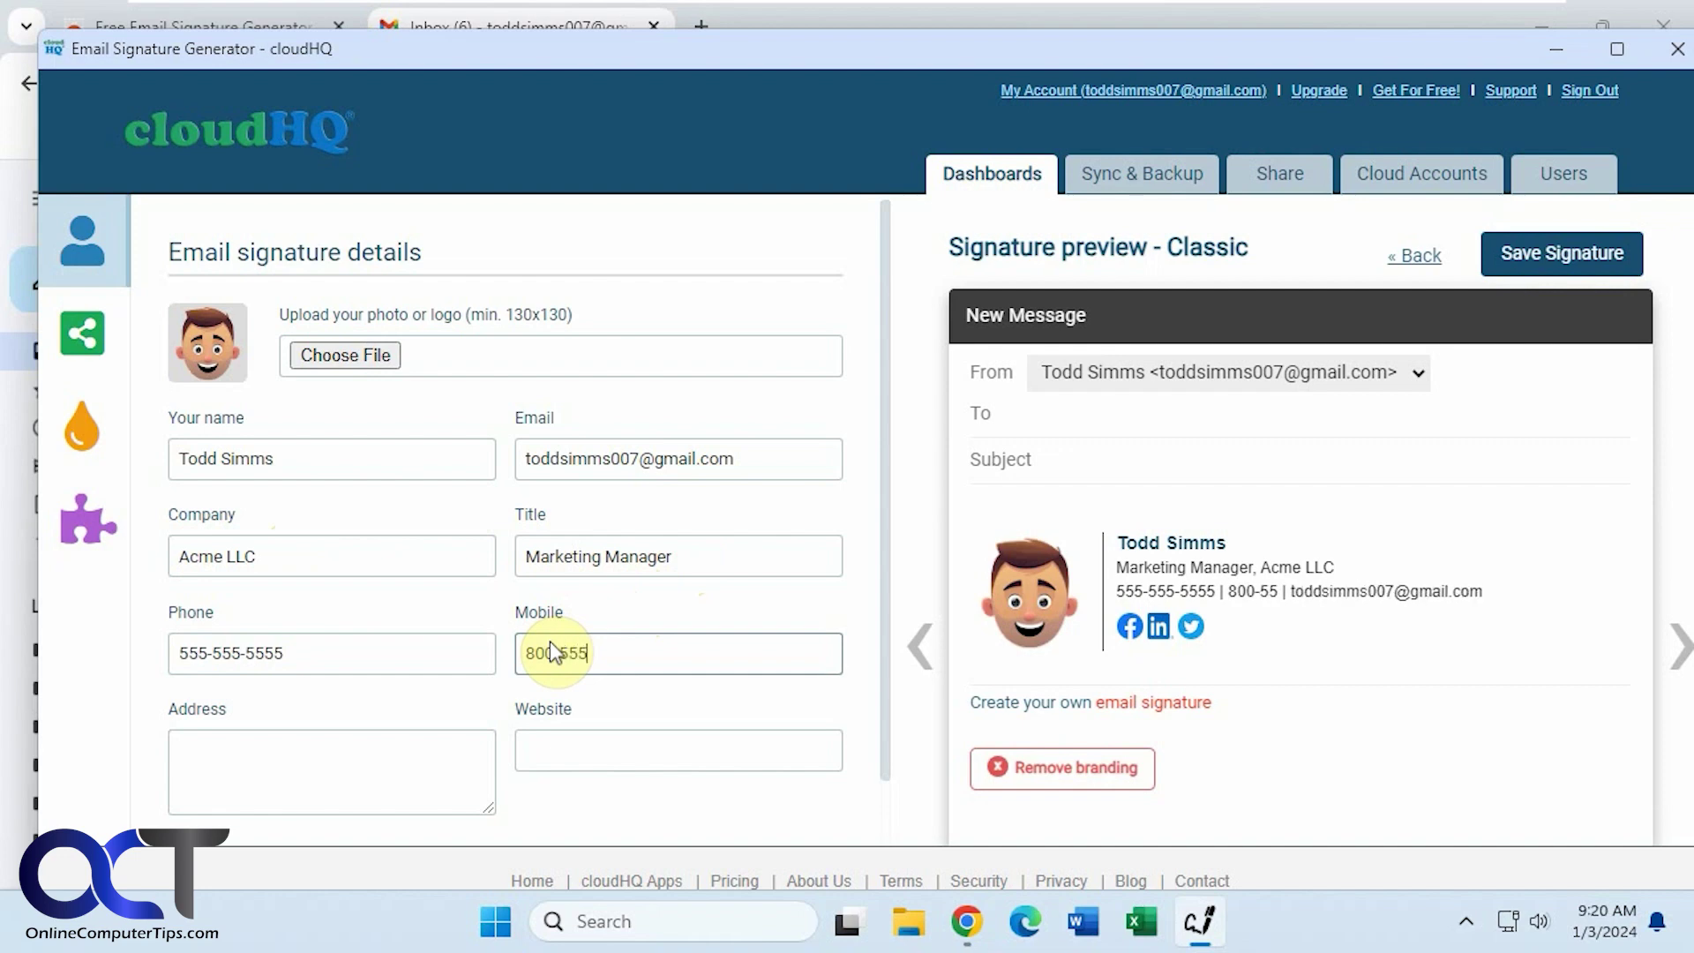
{"action": "type", "text": "-1212"}
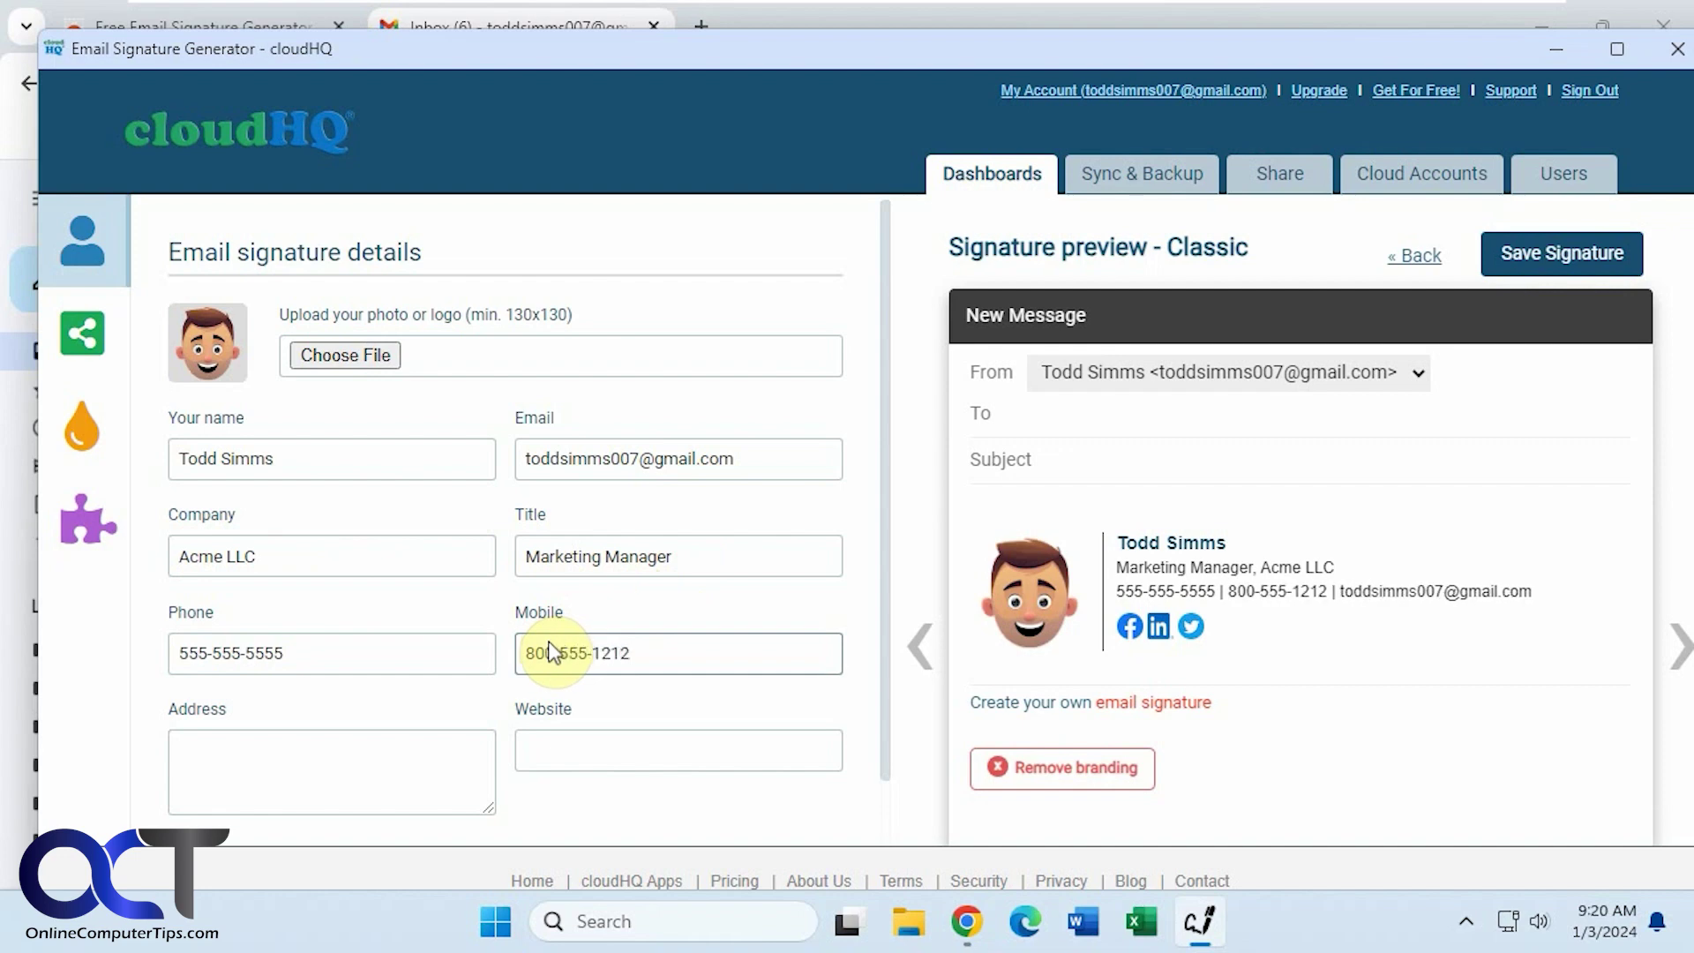
{"action": "left_click", "coordinate": [593, 750]}
{"action": "type", "text": "toddsimms.com"}
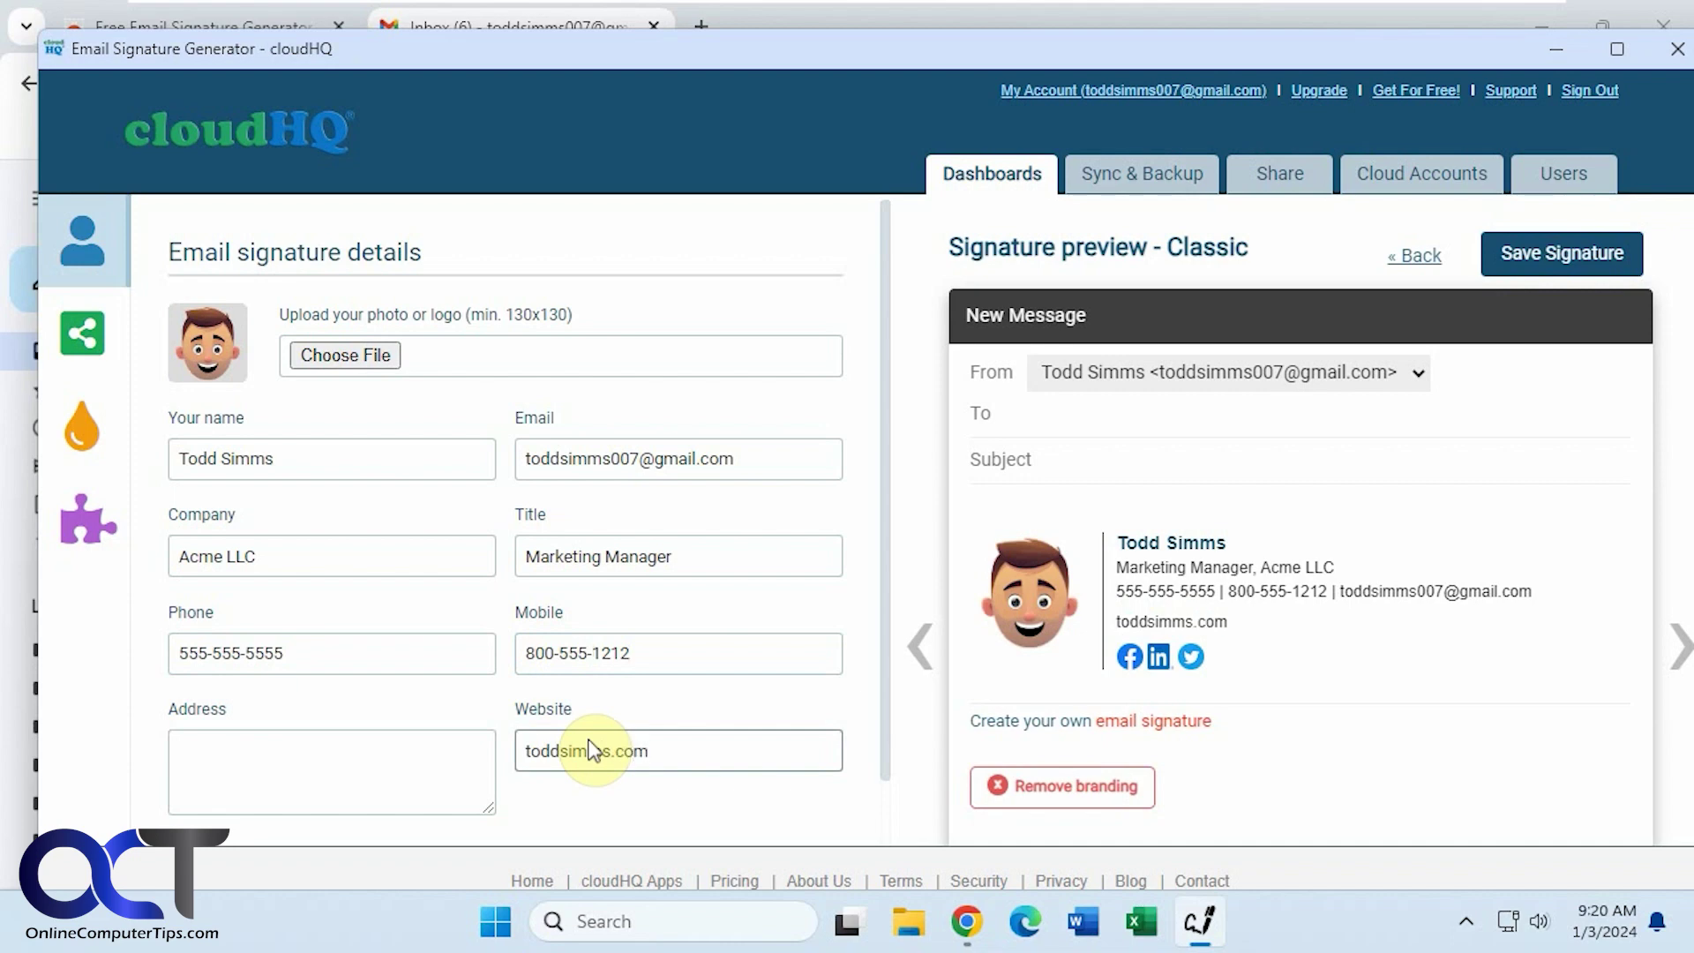
- Add an Instagram icon to the signature's social profile links and enter the Instagram profile address
{"action": "left_click", "coordinate": [95, 332]}
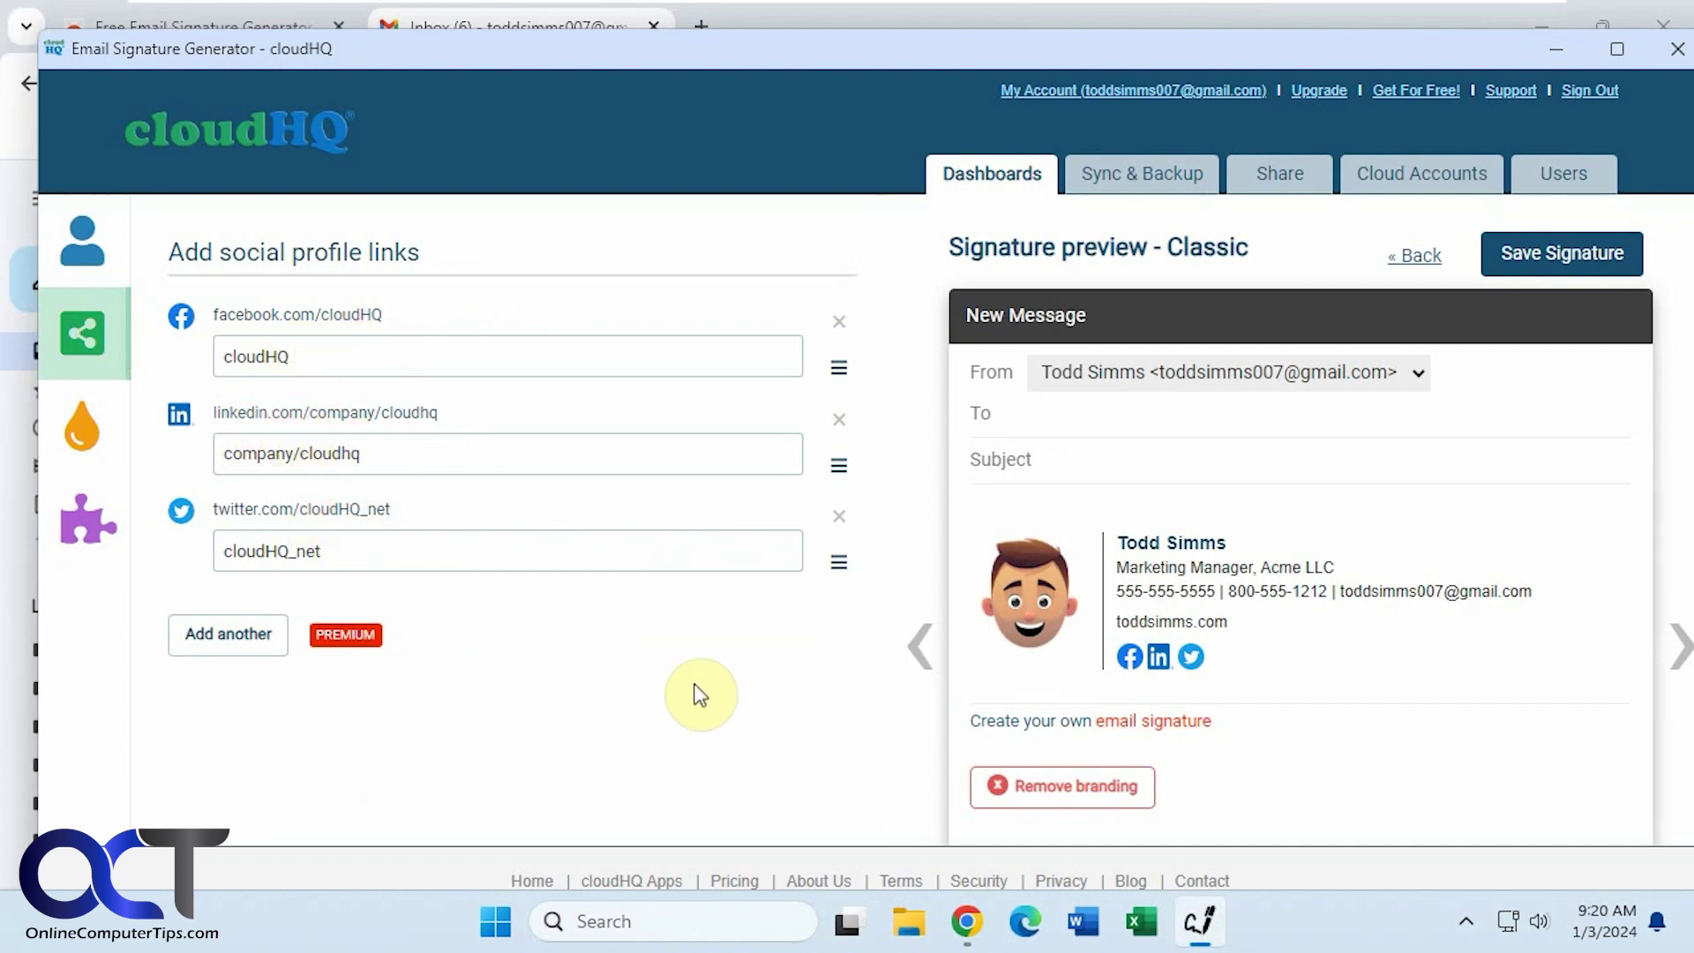
{"action": "left_click", "coordinate": [256, 635]}
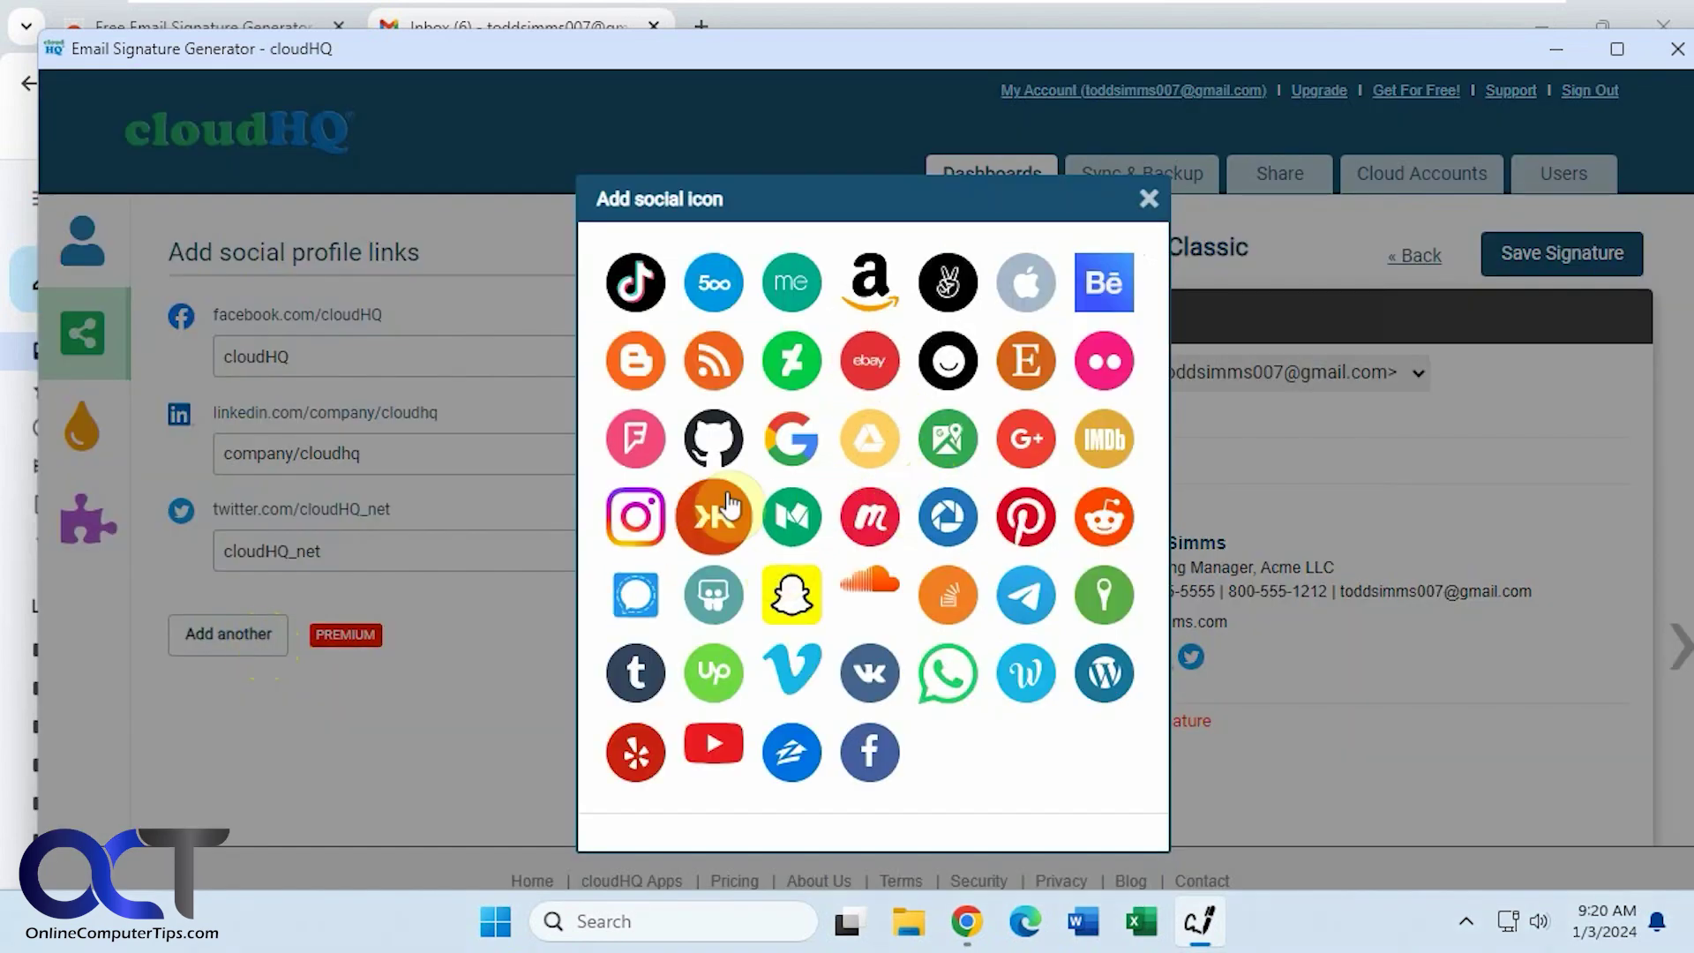
{"action": "left_click", "coordinate": [635, 517]}
{"action": "left_click", "coordinate": [436, 634]}
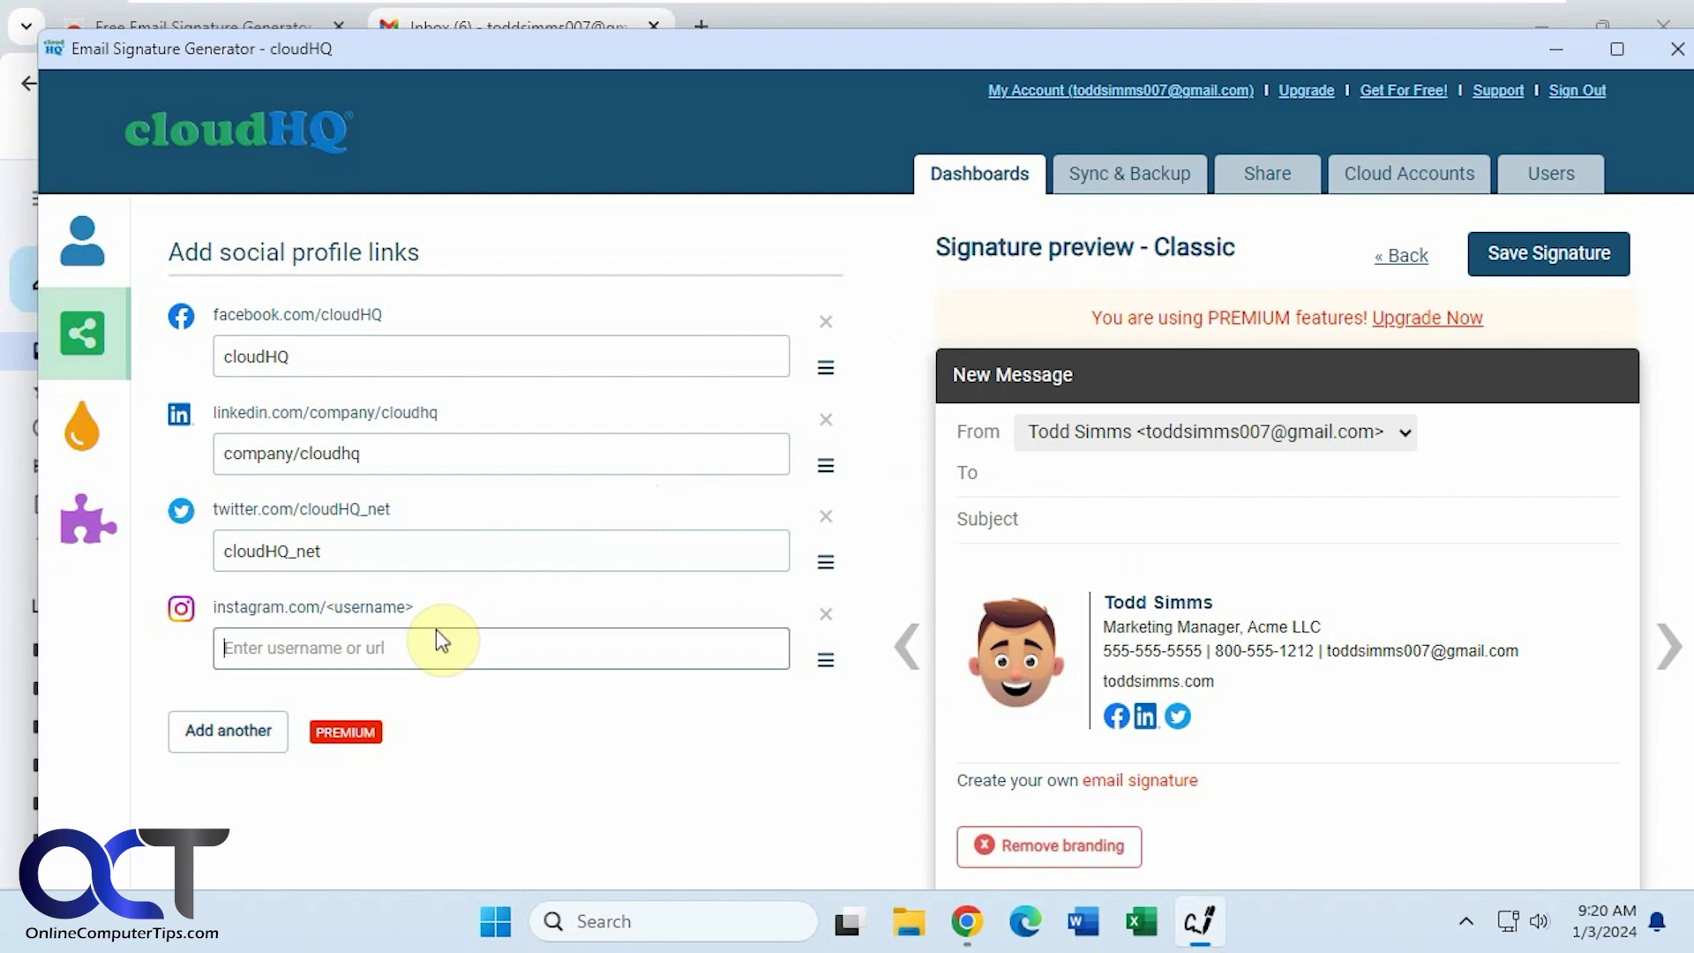
{"action": "type", "text": "insta"}
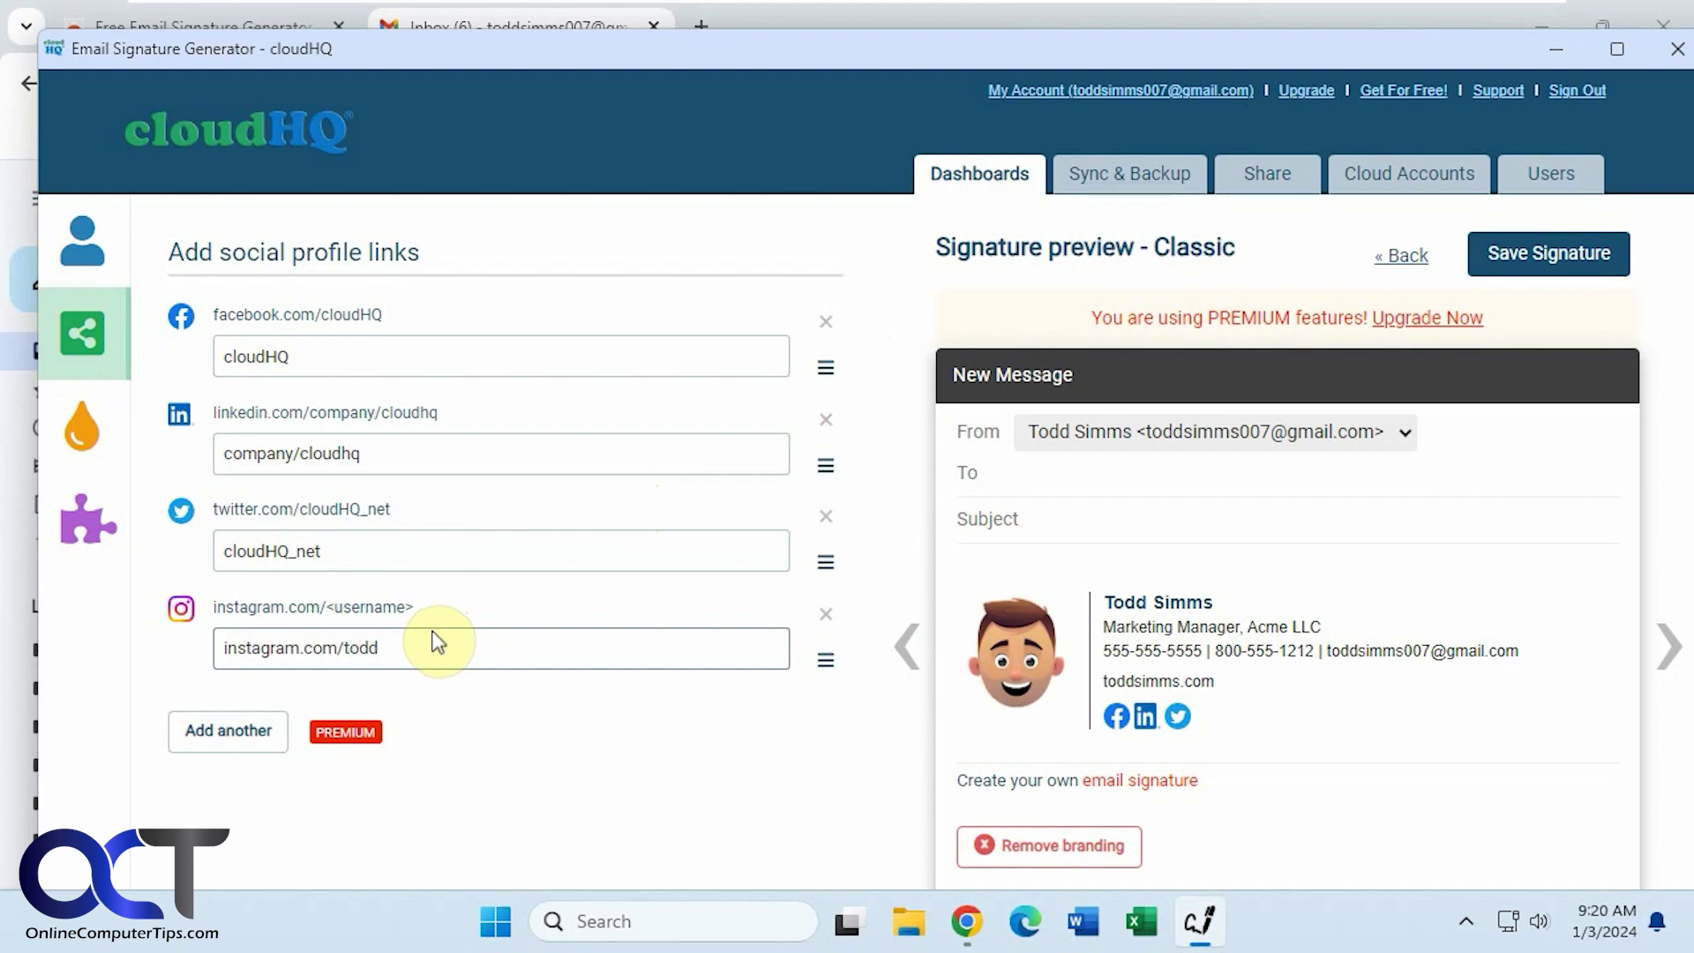
{"action": "type", "text": "gram.com/todd"}
- Add a YouTube icon to the social profile links and enter the YouTube channel address
{"action": "left_click", "coordinate": [247, 729]}
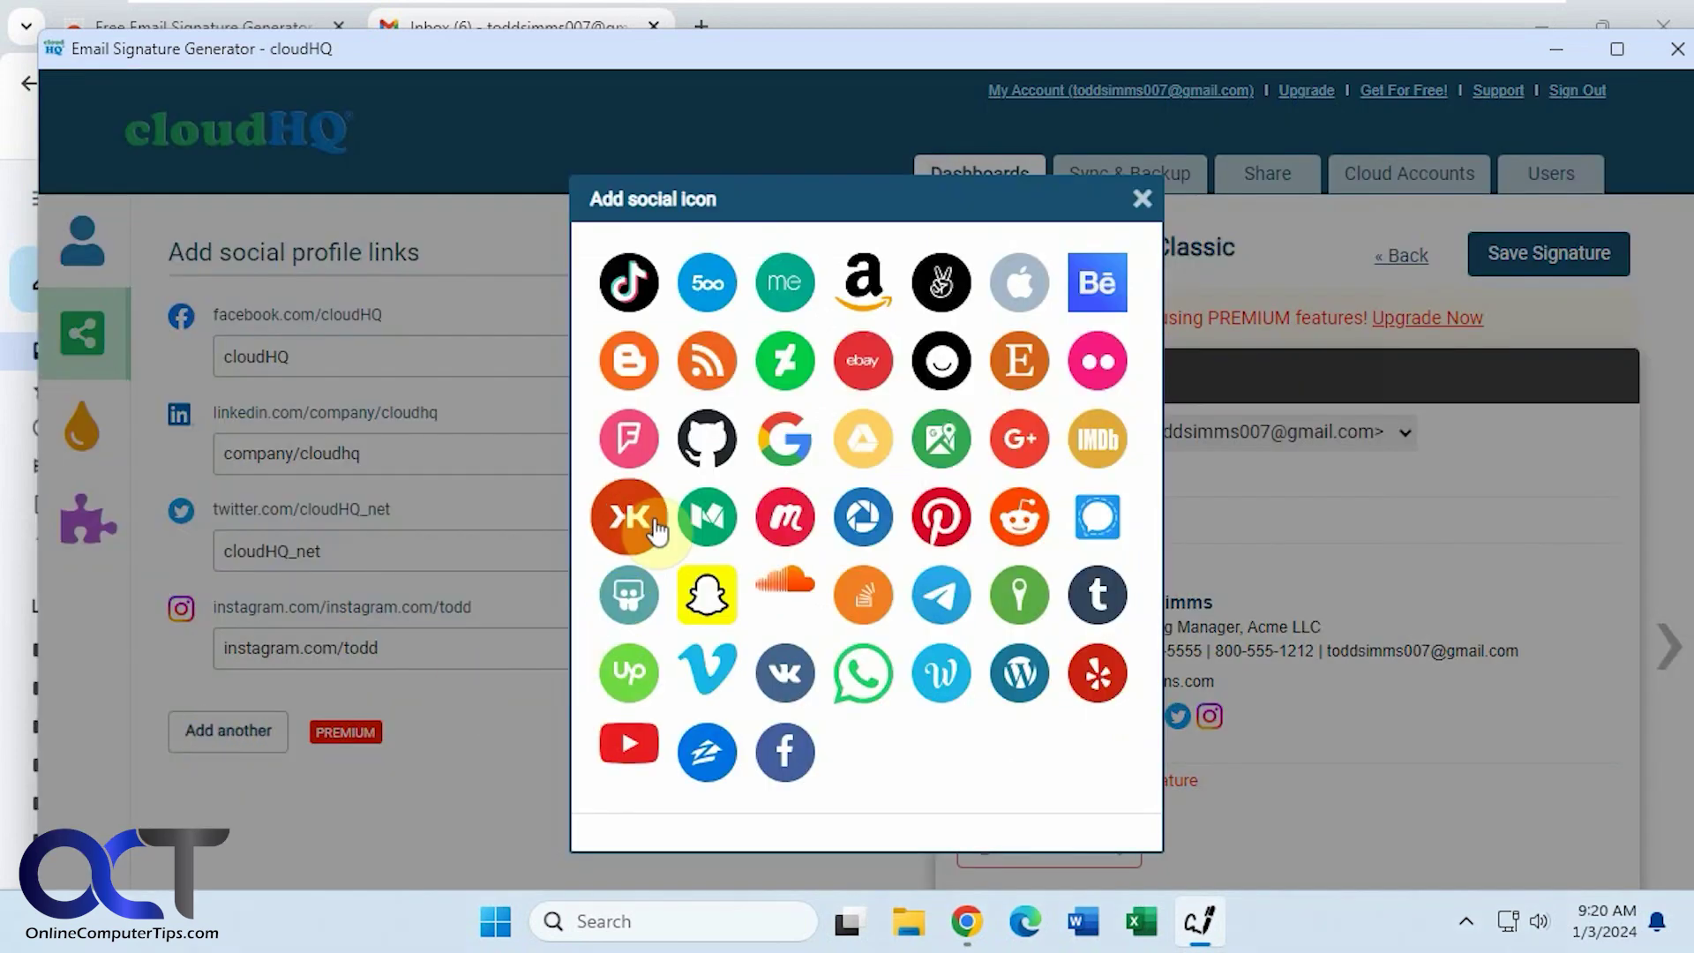
{"action": "left_click", "coordinate": [639, 748]}
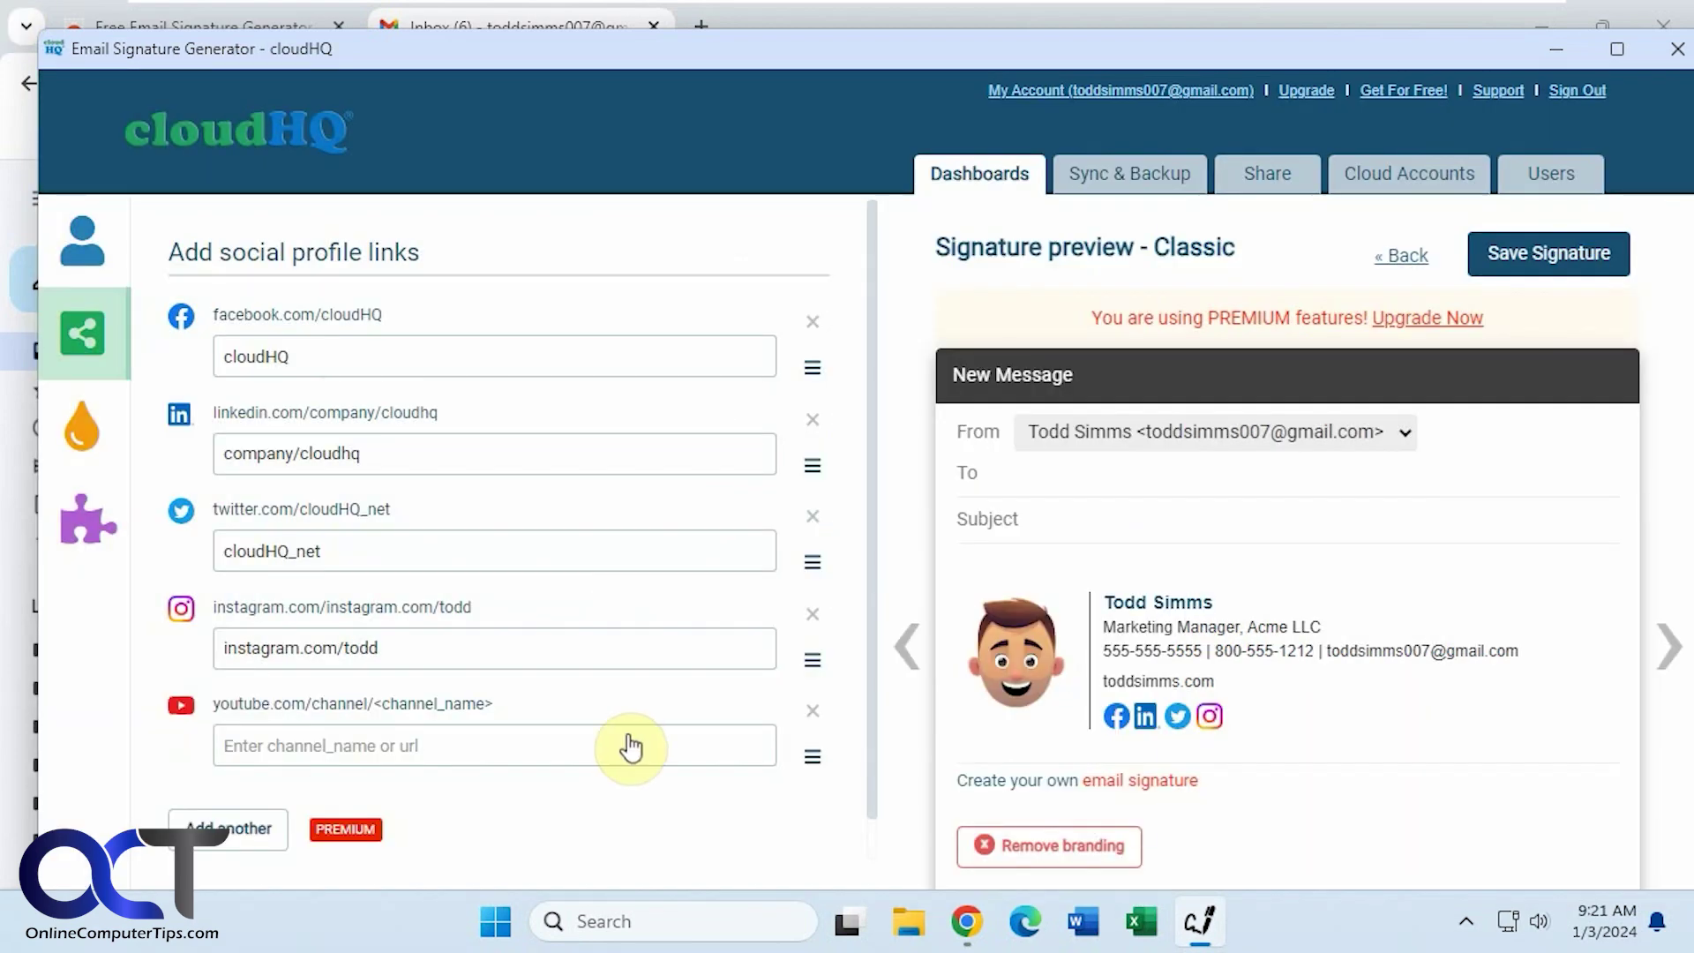
{"action": "left_click", "coordinate": [455, 754]}
{"action": "type", "text": "youtube.com/channel/todd"}
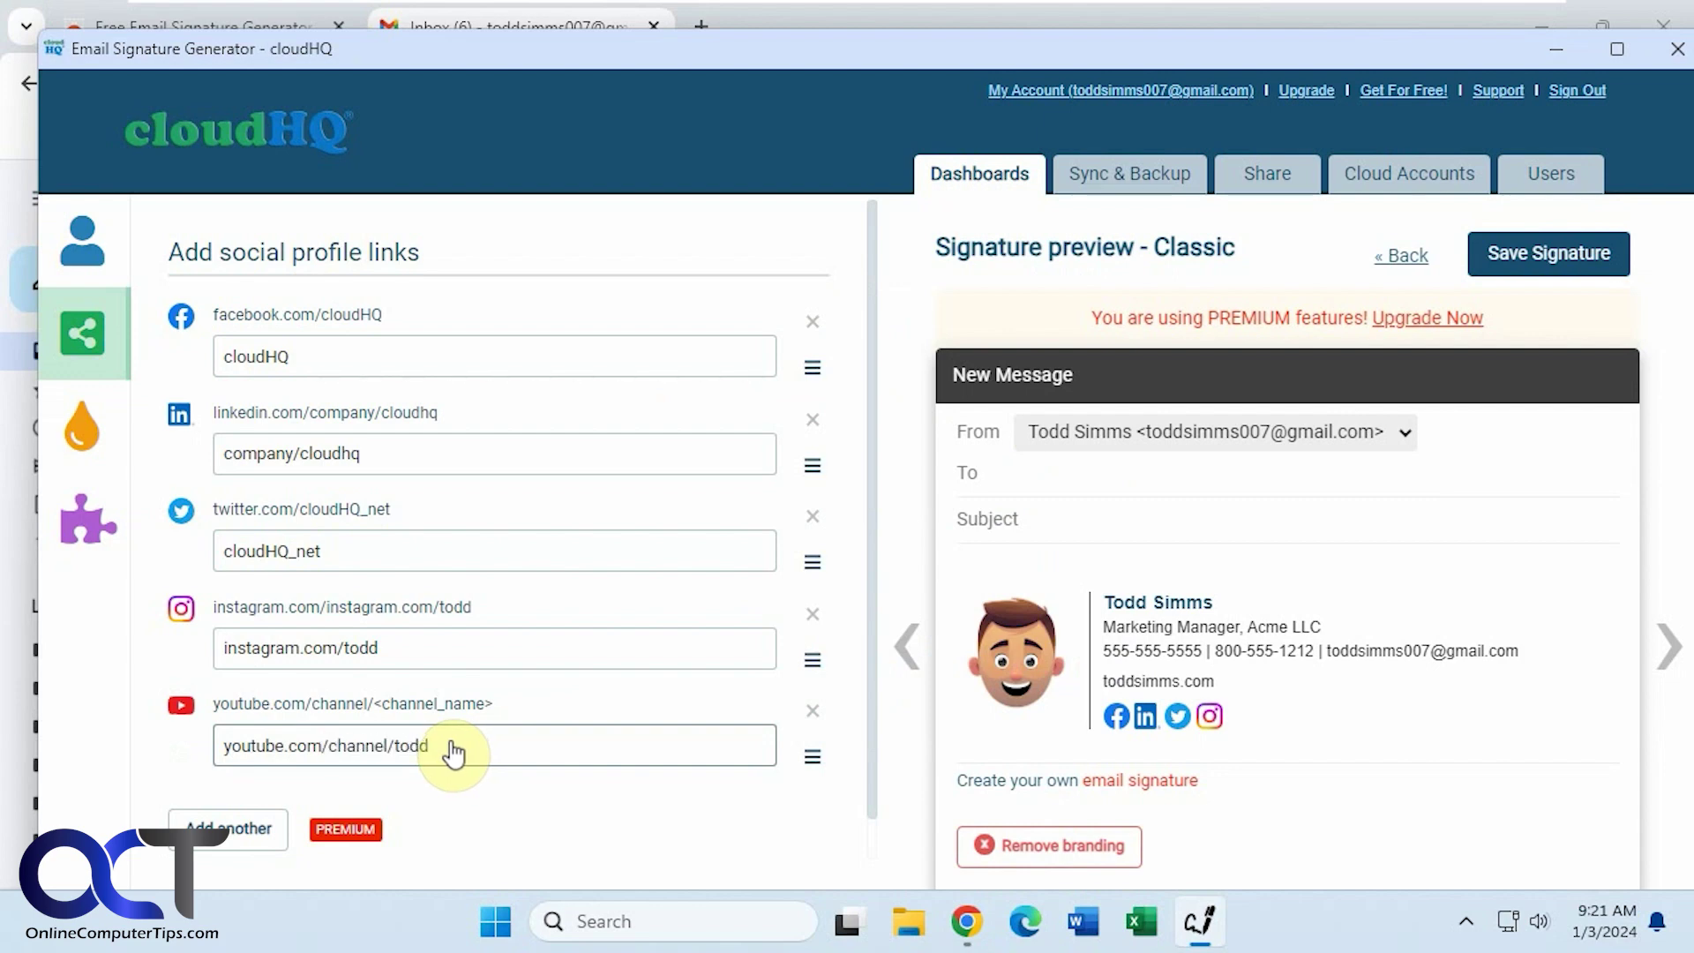
- Try the Compact and Elegant layouts for the signature, and set the layout back to Classic
{"action": "left_click", "coordinate": [84, 450]}
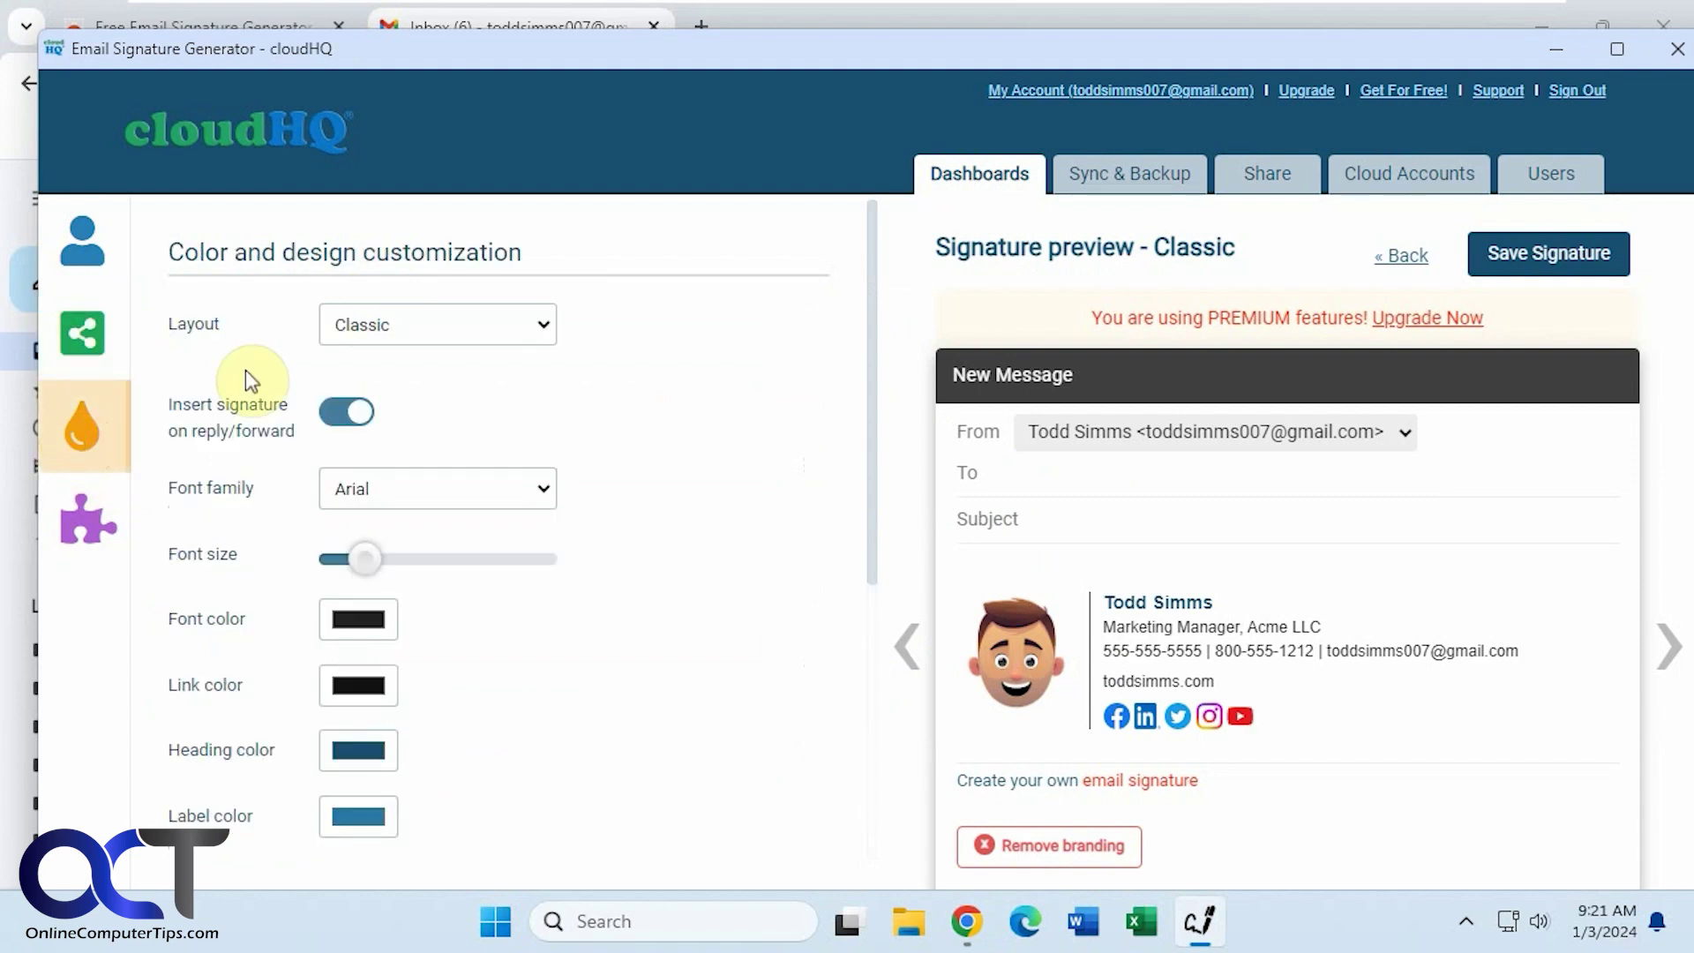
{"action": "left_click", "coordinate": [406, 325]}
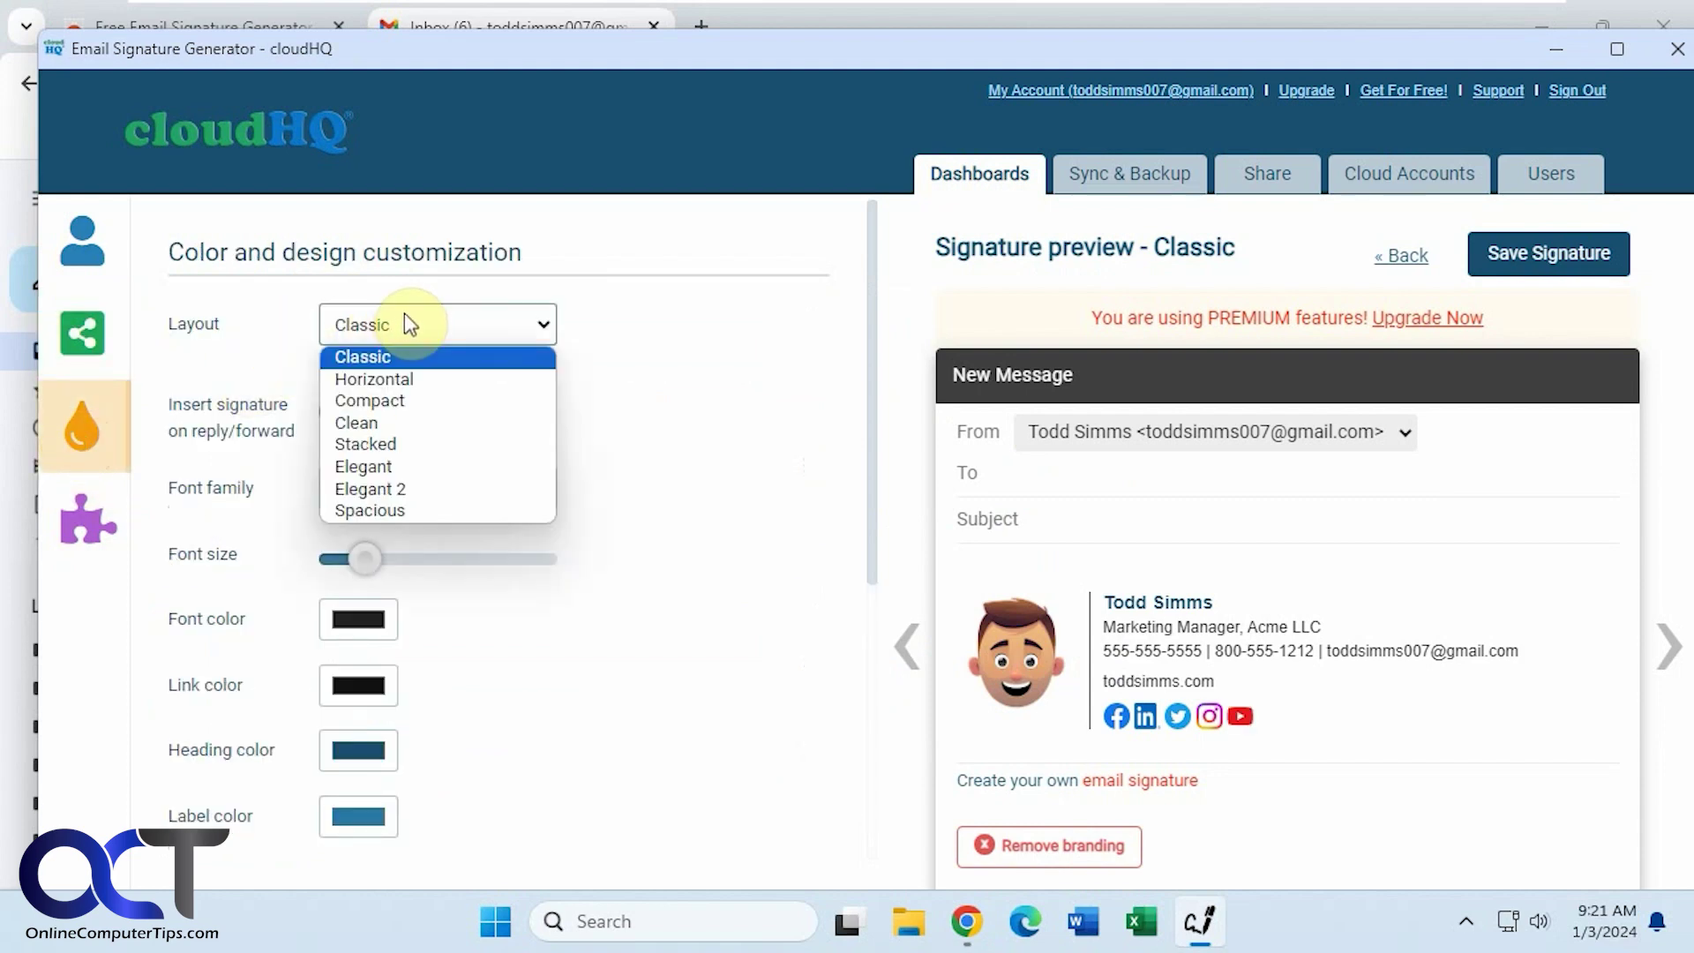
{"action": "left_click", "coordinate": [390, 399]}
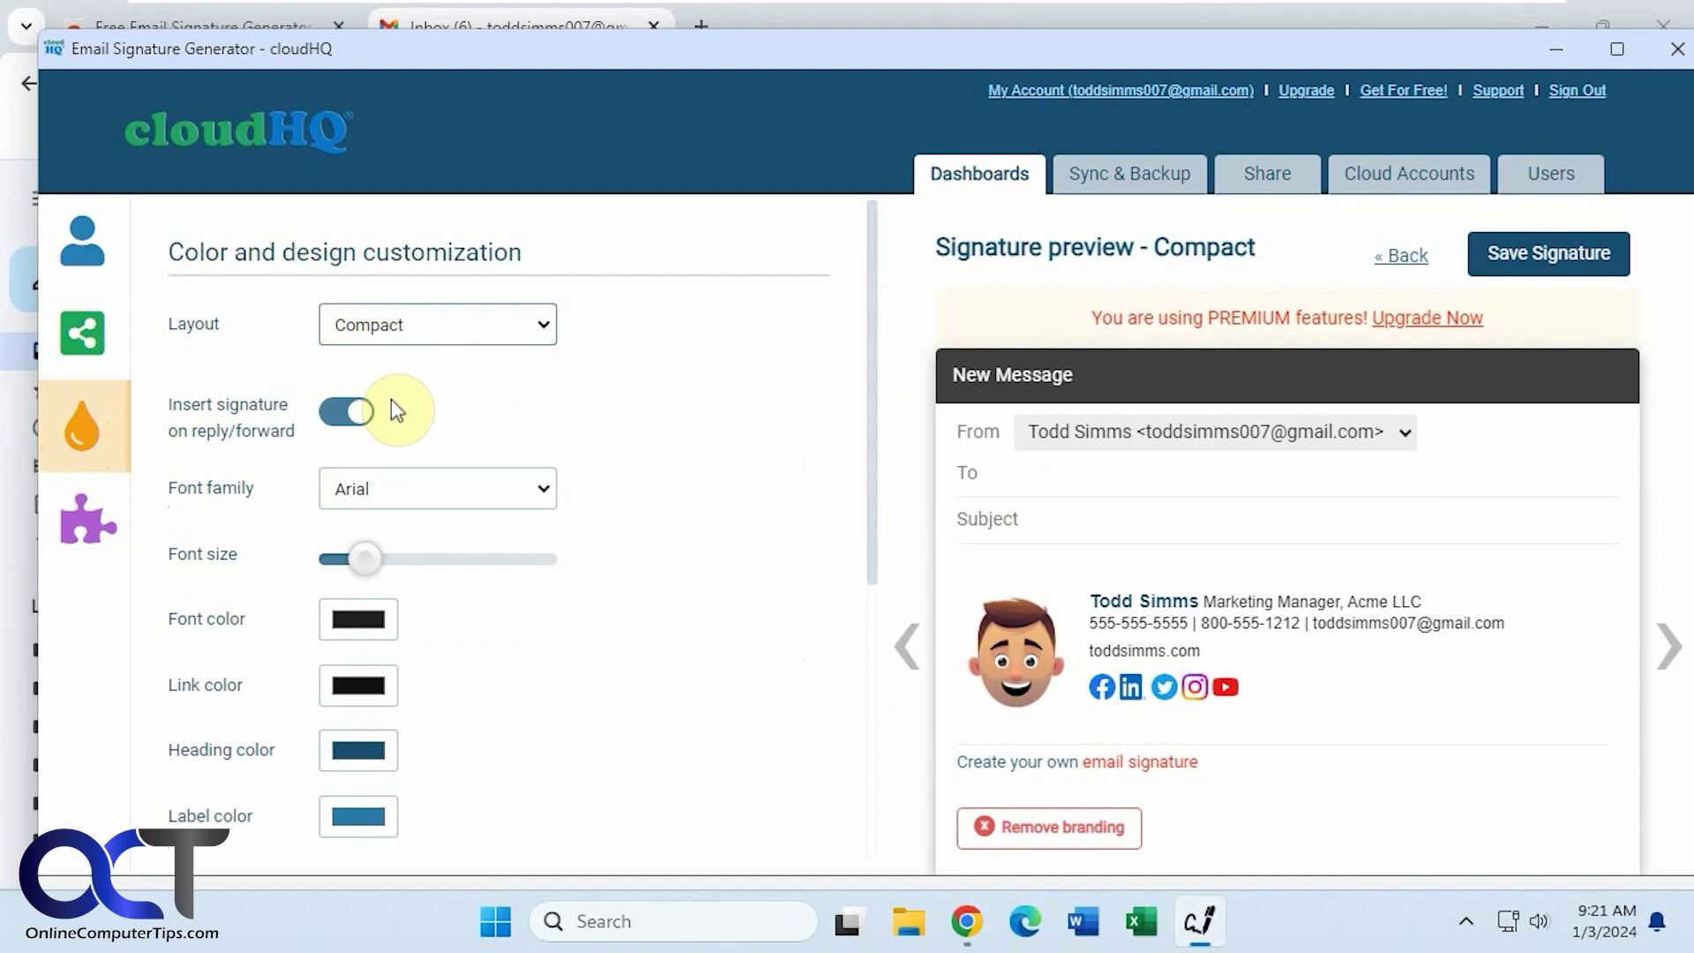
{"action": "left_click", "coordinate": [454, 340]}
{"action": "left_click", "coordinate": [397, 466]}
{"action": "left_click", "coordinate": [437, 323]}
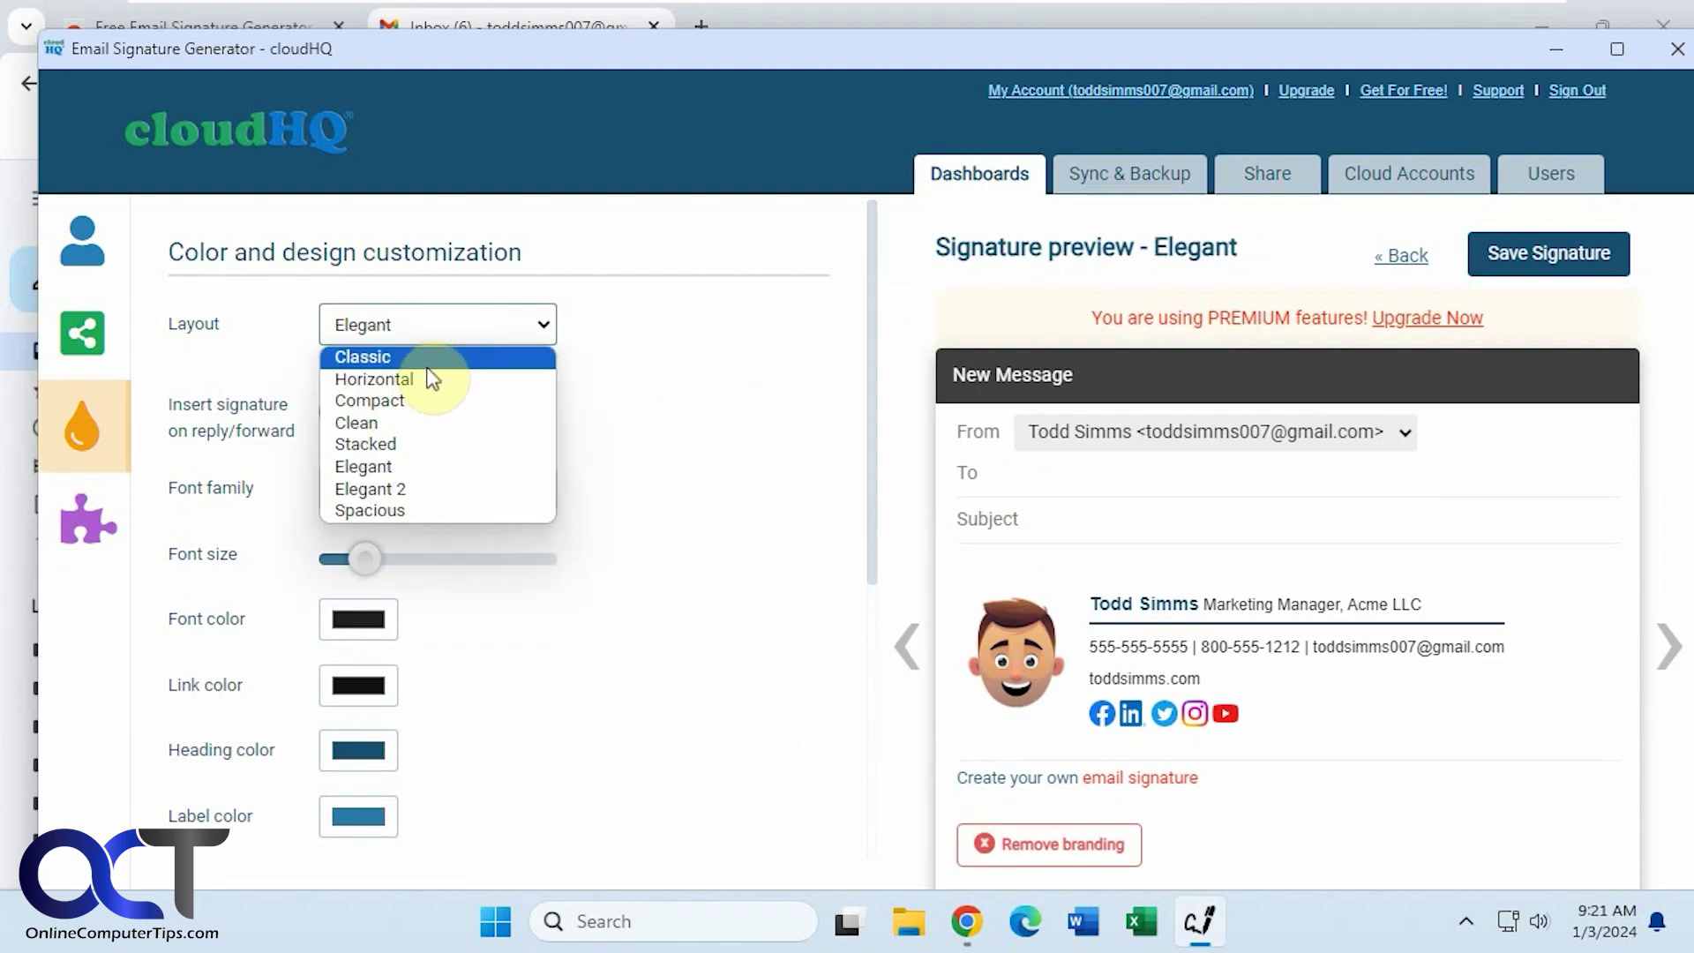
{"action": "left_click", "coordinate": [415, 399]}
{"action": "left_click", "coordinate": [443, 331]}
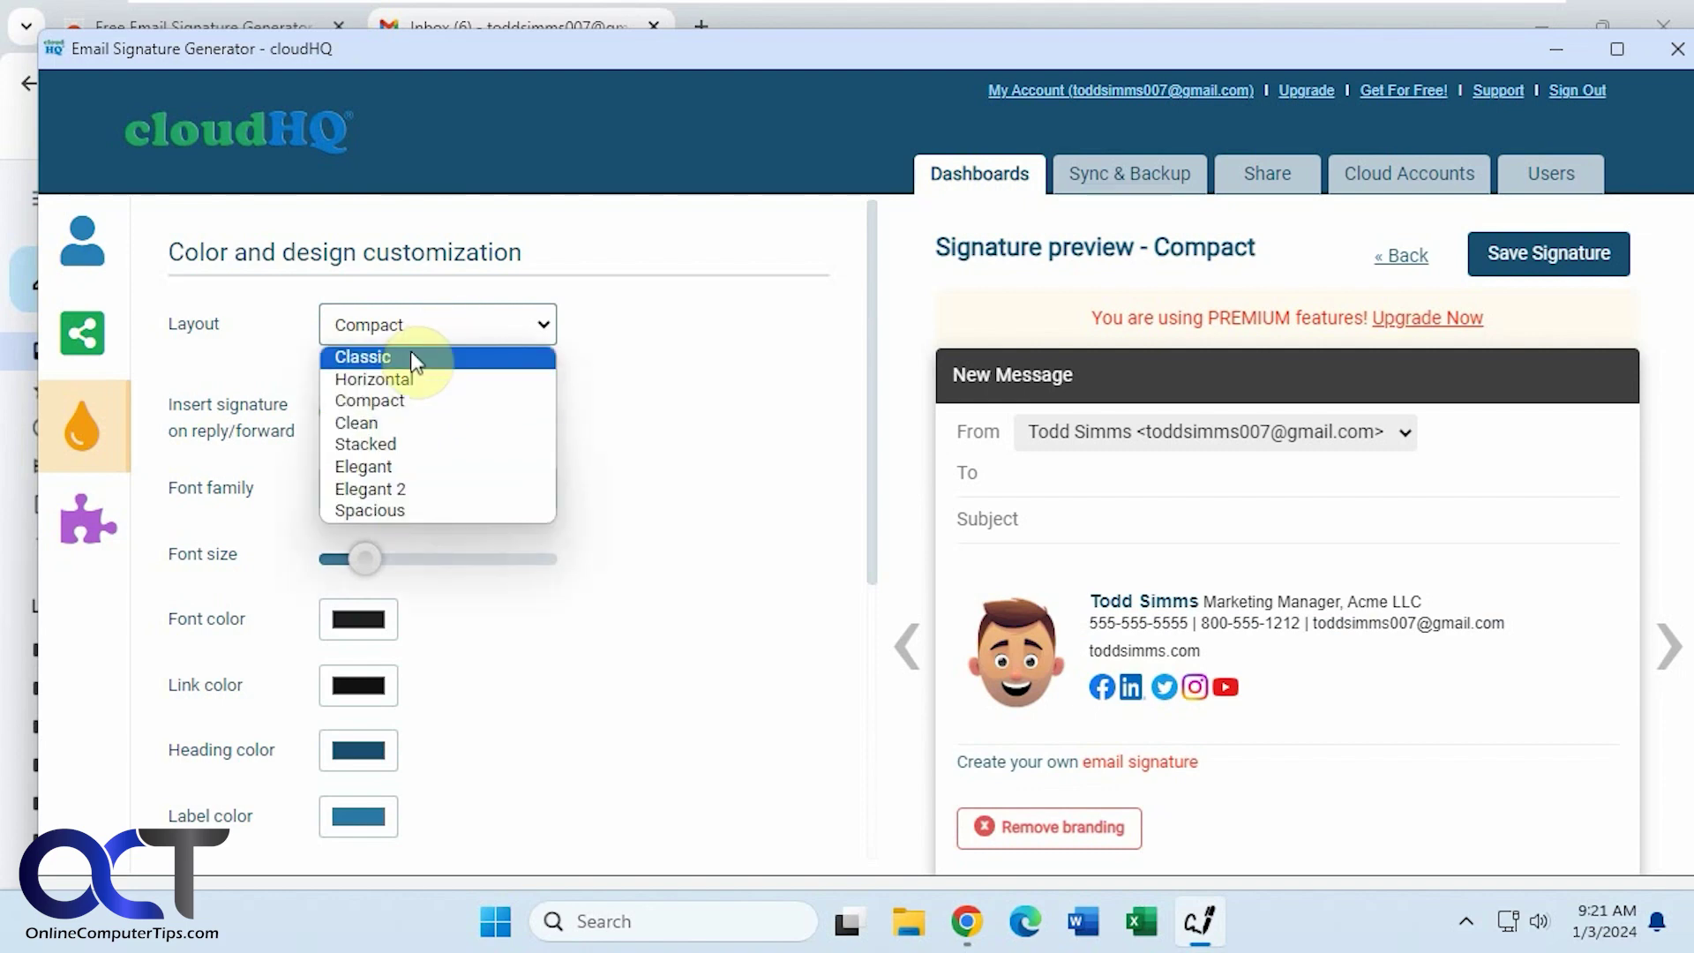
{"action": "left_click", "coordinate": [407, 355]}
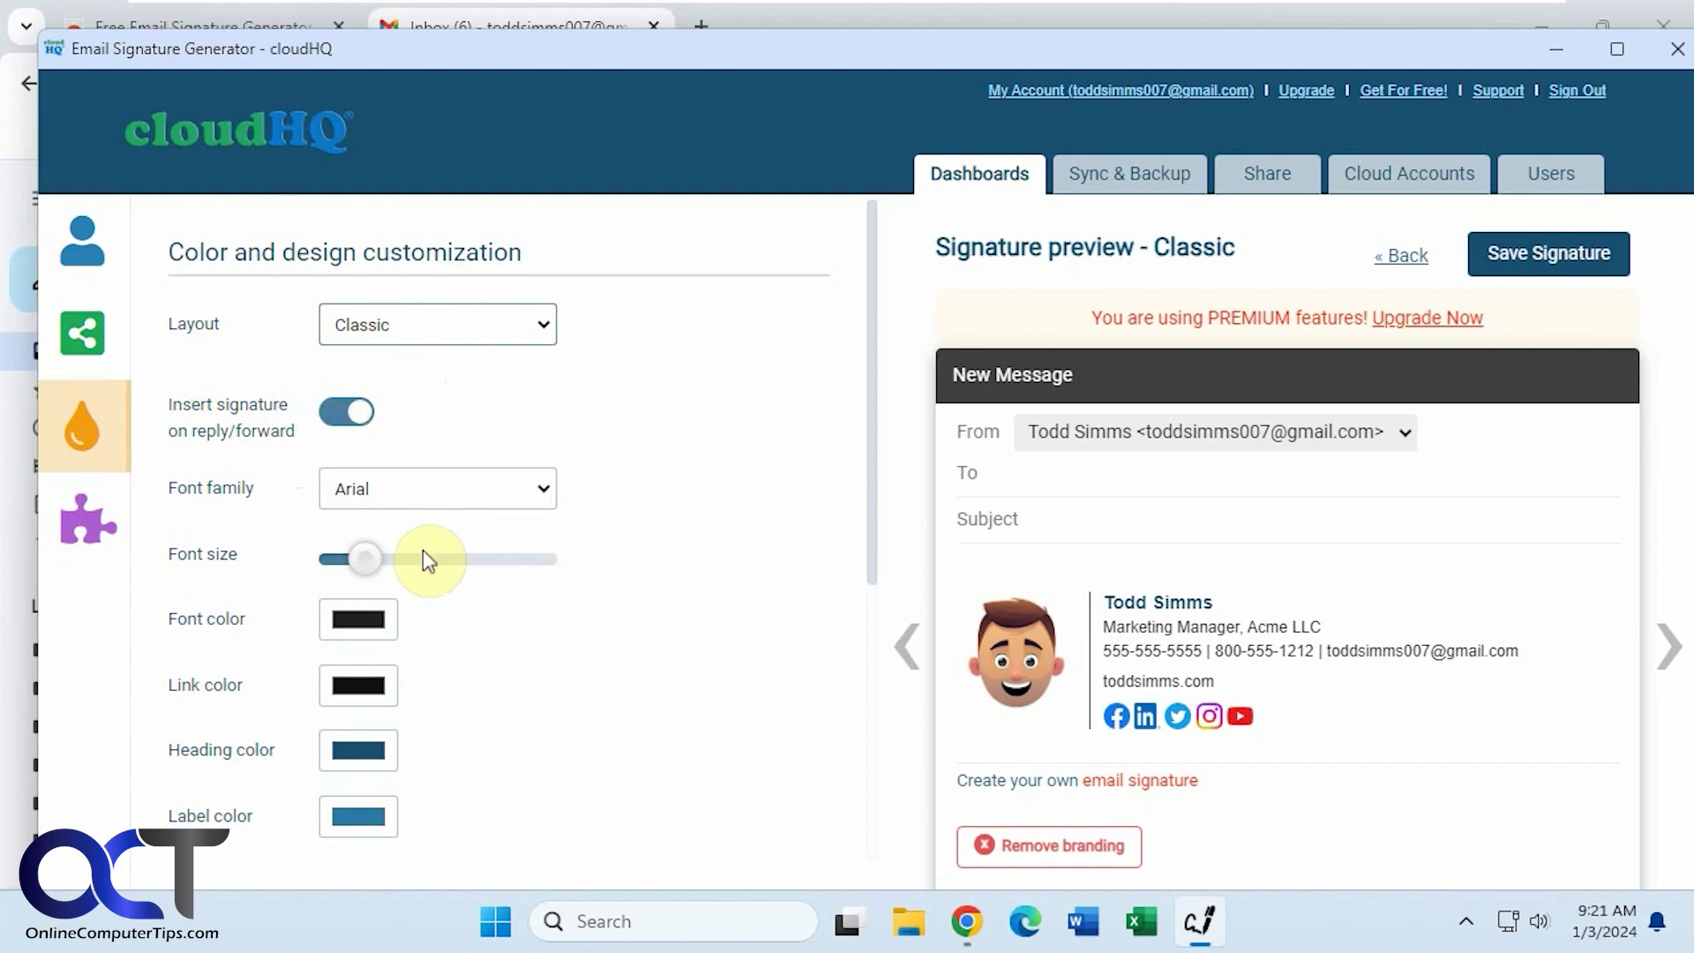
- Enable the Disclaimer extension for the signature and choose the "No viruses" disclaimer text
{"action": "left_click", "coordinate": [99, 529]}
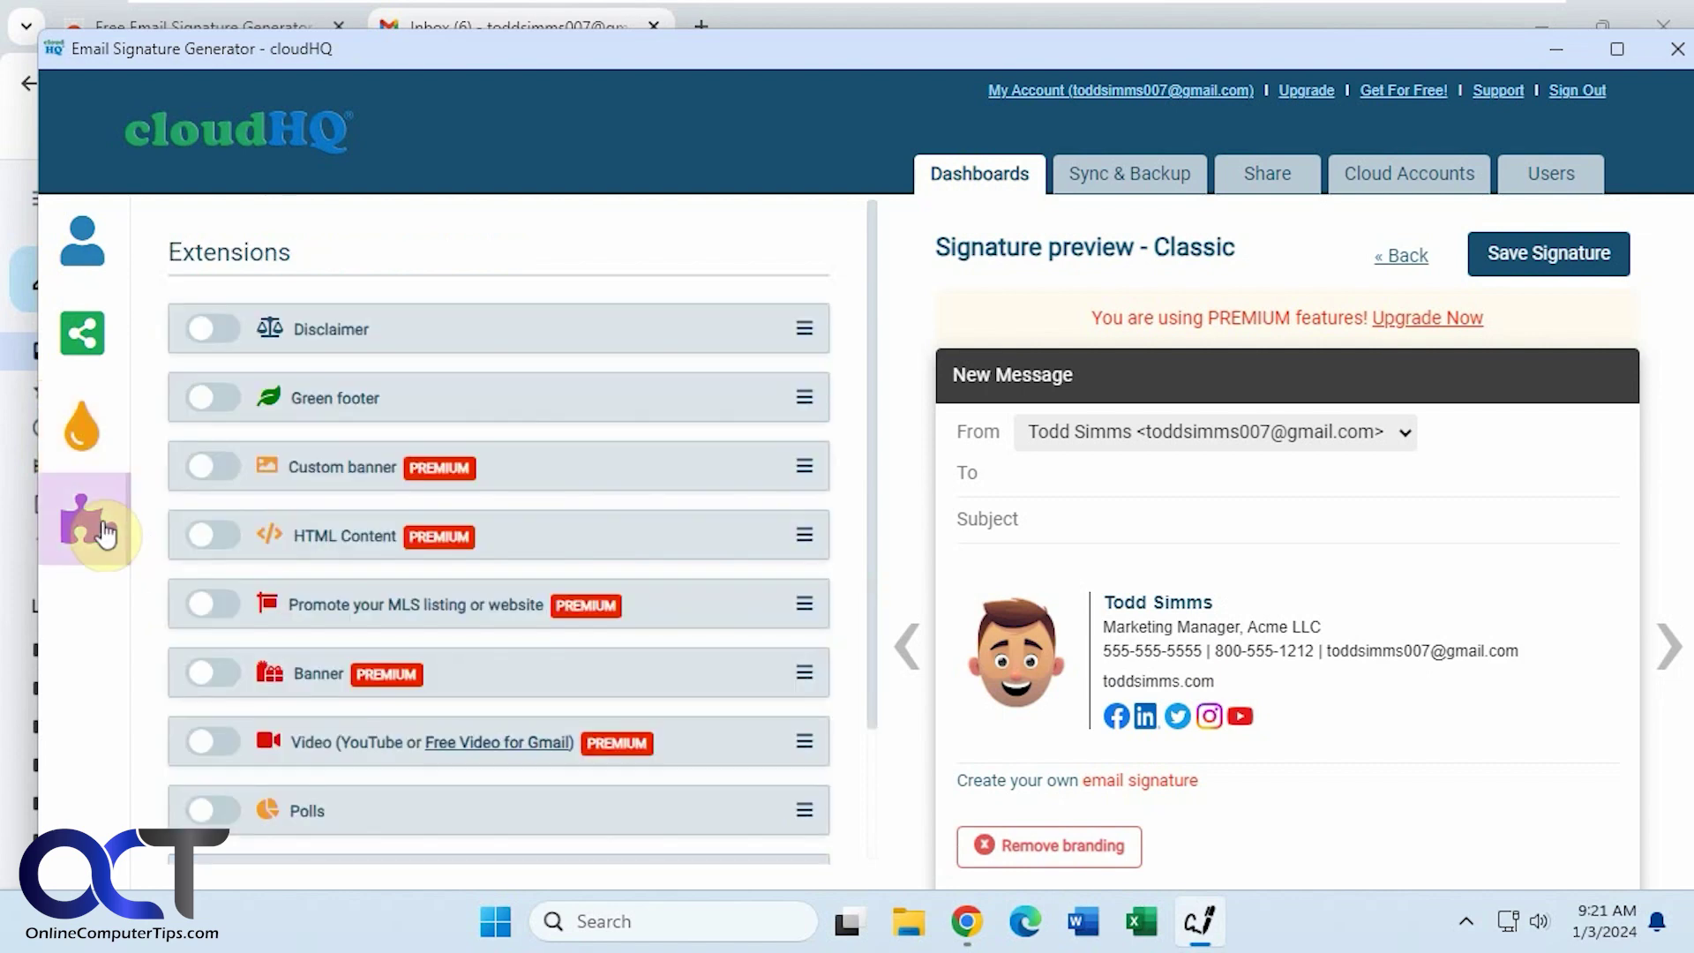
{"action": "left_click", "coordinate": [226, 330]}
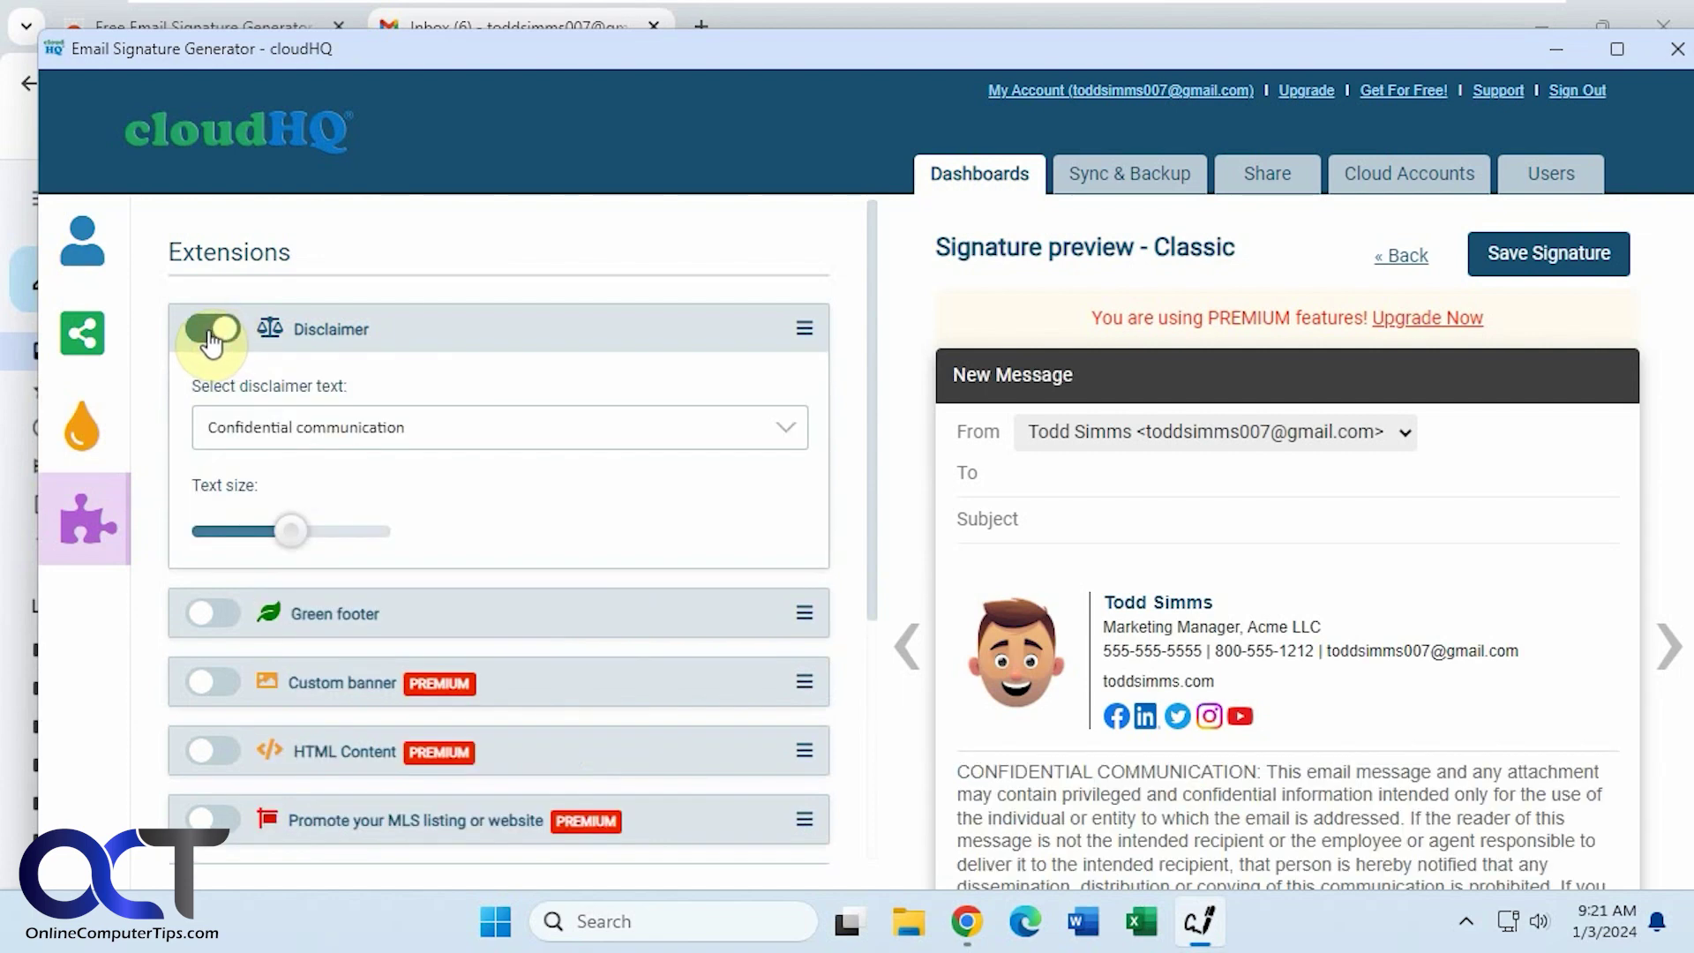
{"action": "left_click", "coordinate": [291, 429]}
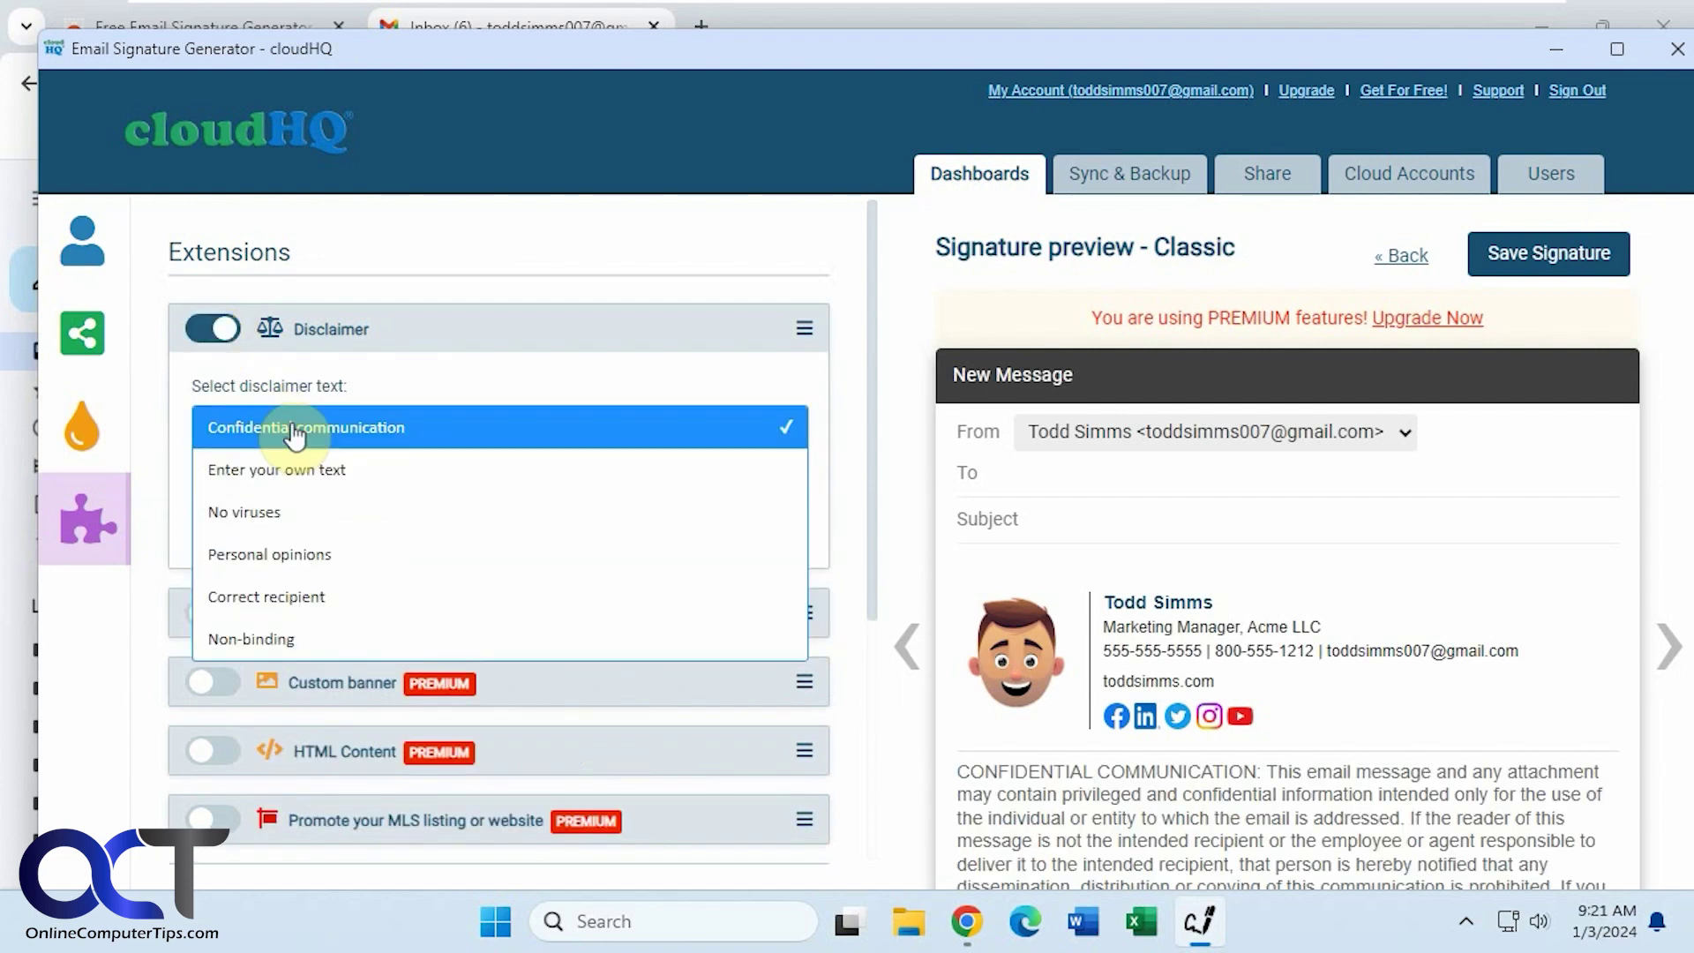
{"action": "left_click", "coordinate": [210, 331]}
{"action": "left_click", "coordinate": [222, 335]}
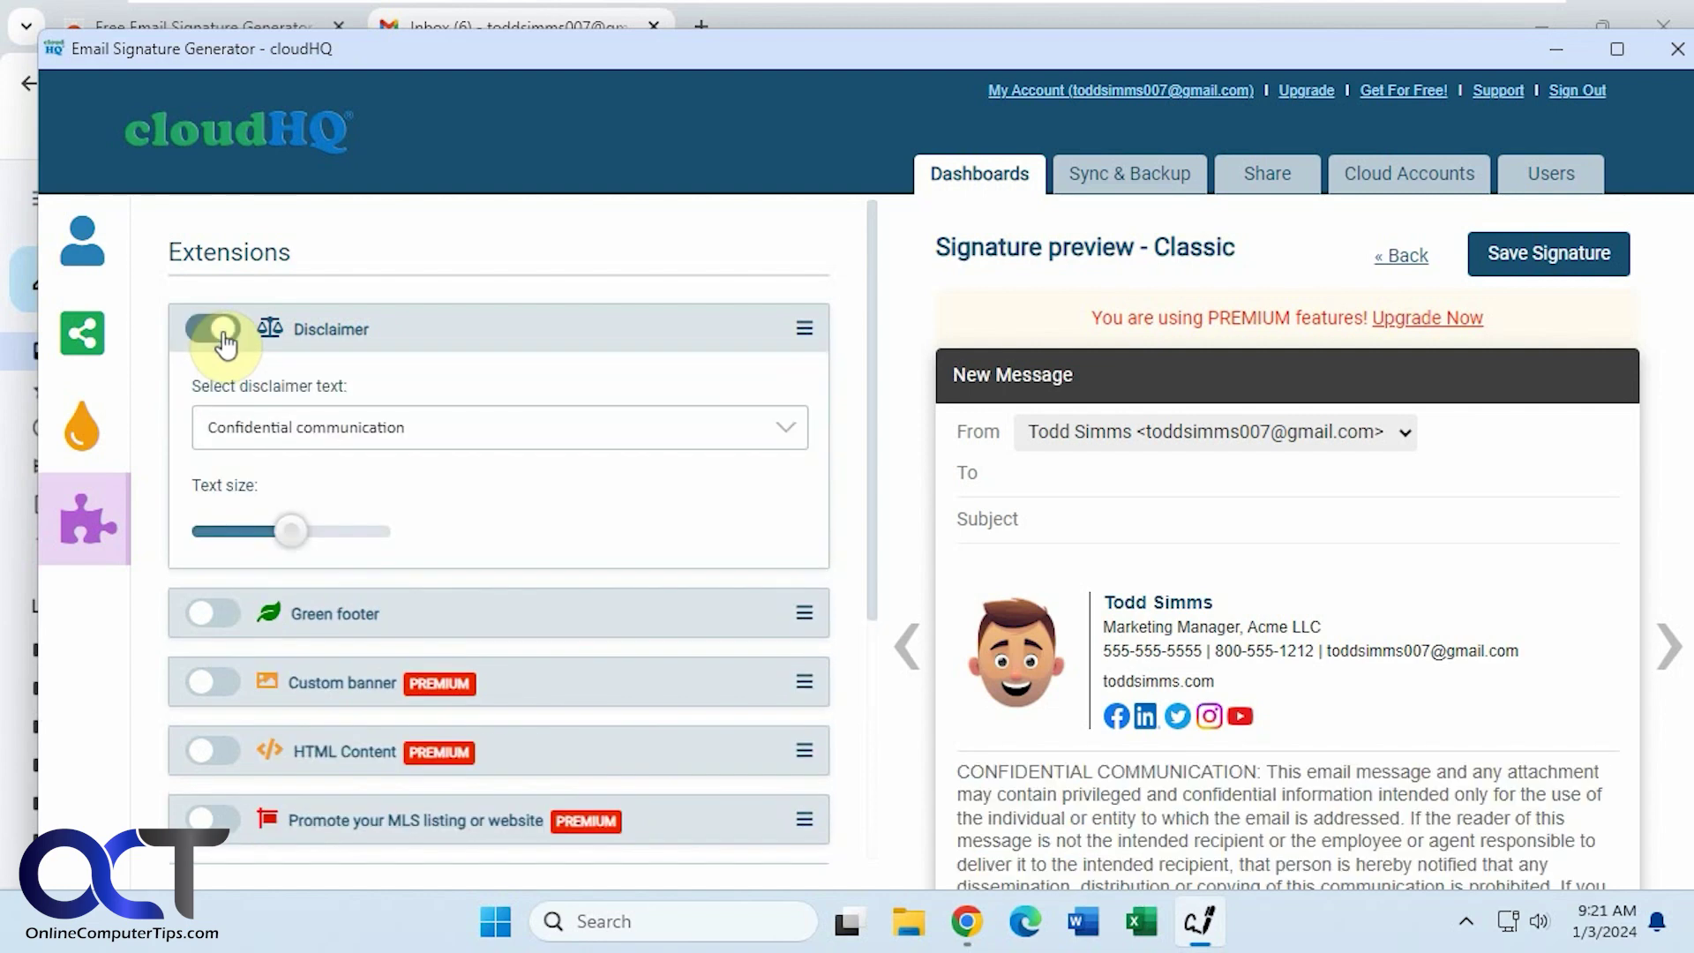
{"action": "left_click", "coordinate": [329, 429]}
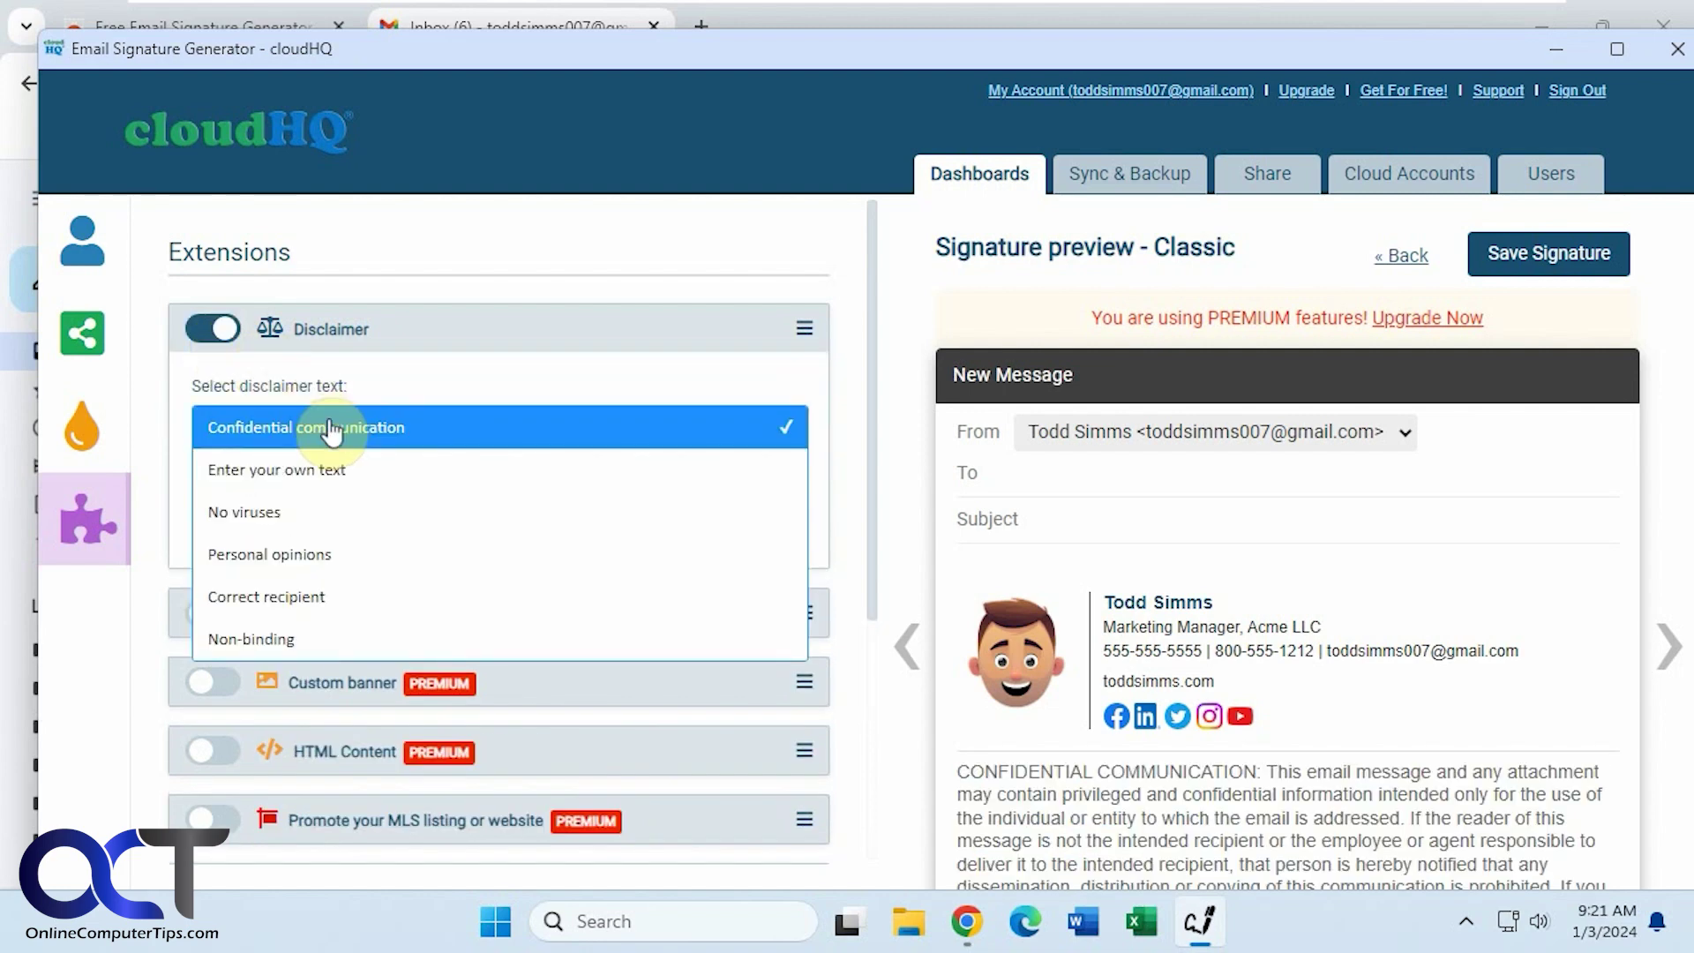
{"action": "left_click", "coordinate": [297, 513]}
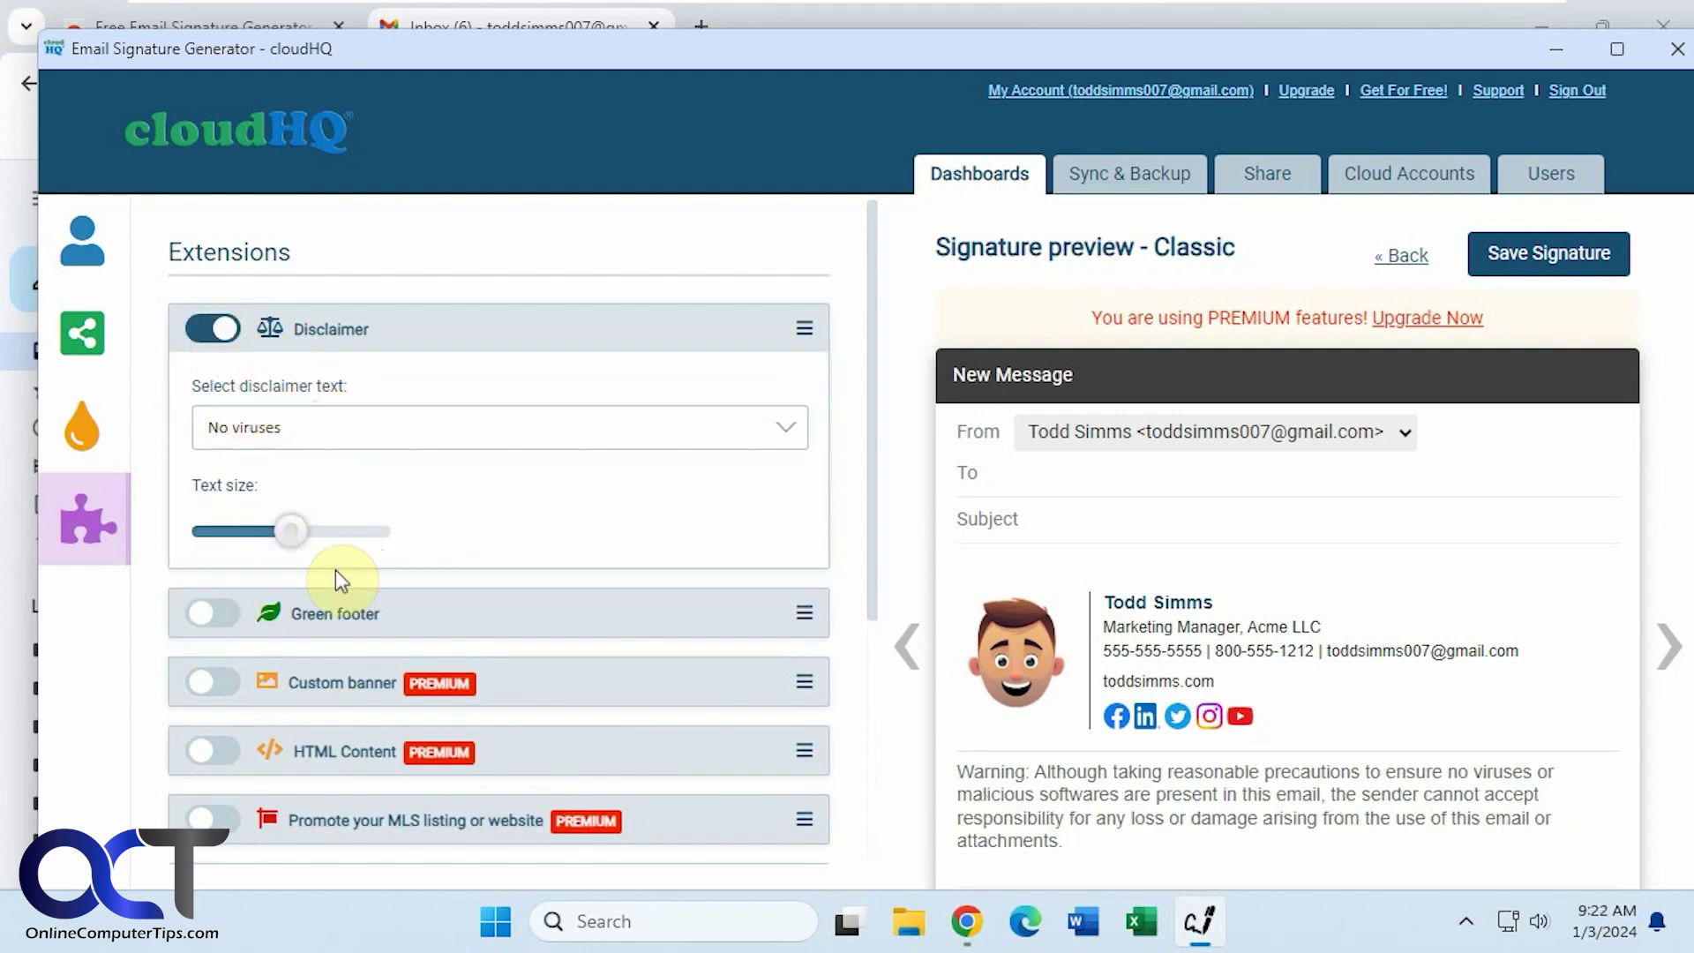
- Try the Green footer extension with the "Environmental responsibility" text and disable it, and switch the disclaimer off and on again
{"action": "left_click", "coordinate": [225, 617]}
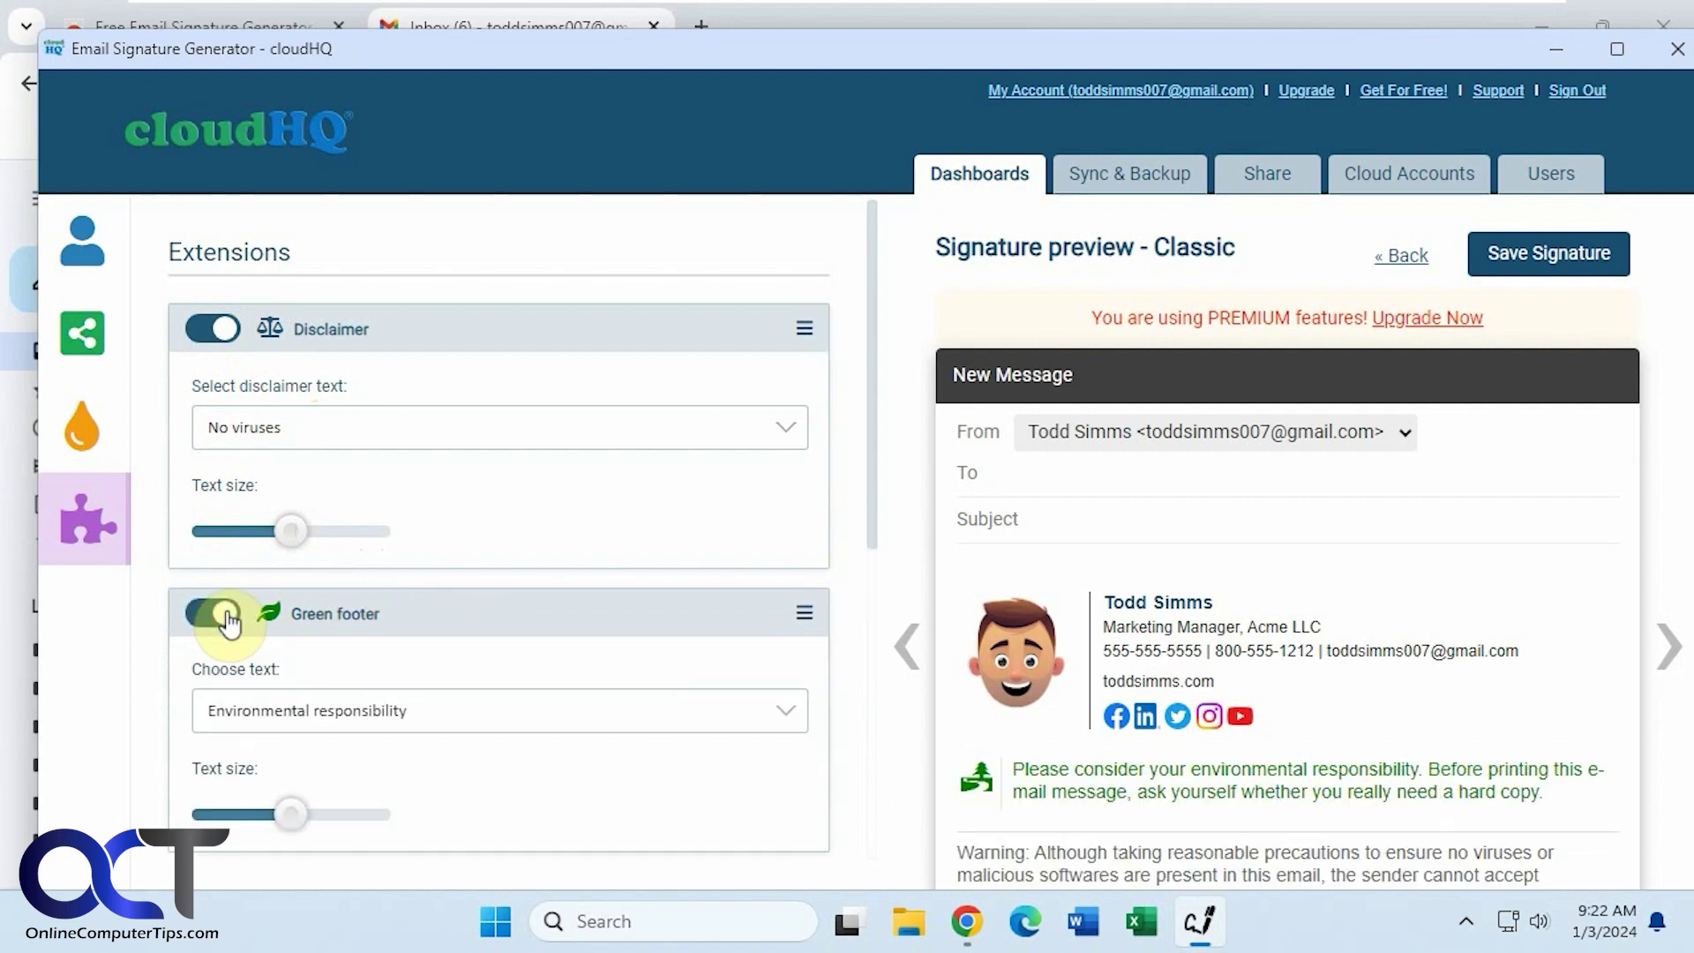
{"action": "left_click", "coordinate": [351, 723]}
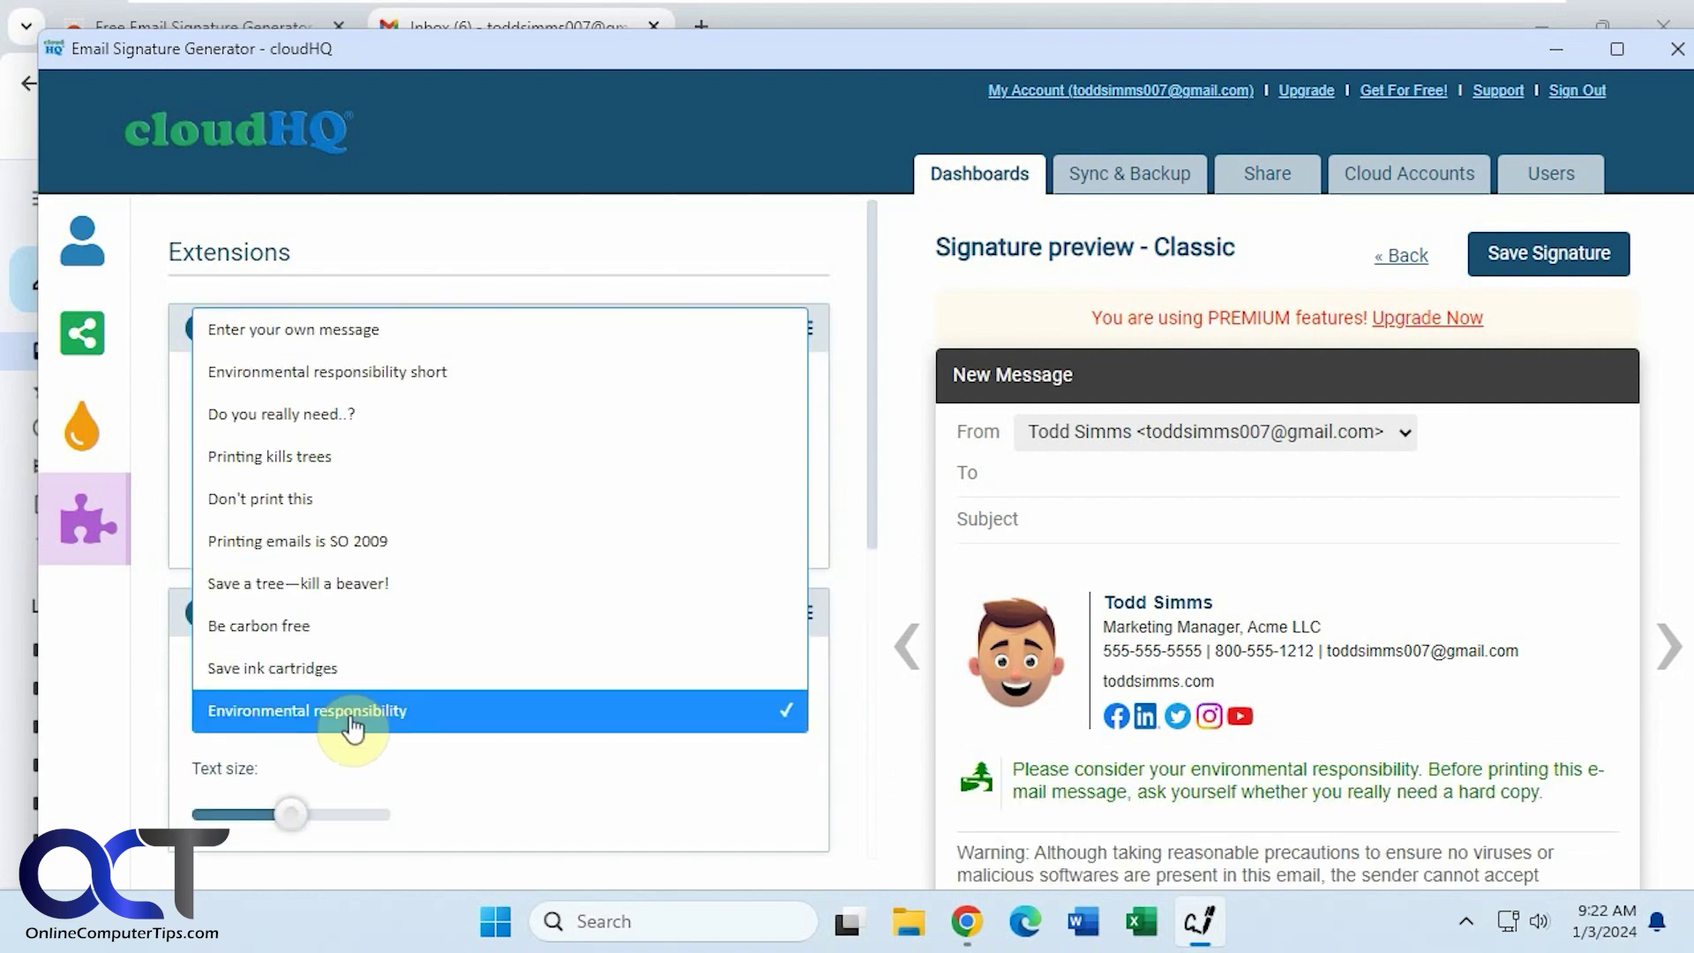
{"action": "left_click", "coordinate": [353, 726]}
{"action": "left_click", "coordinate": [203, 613]}
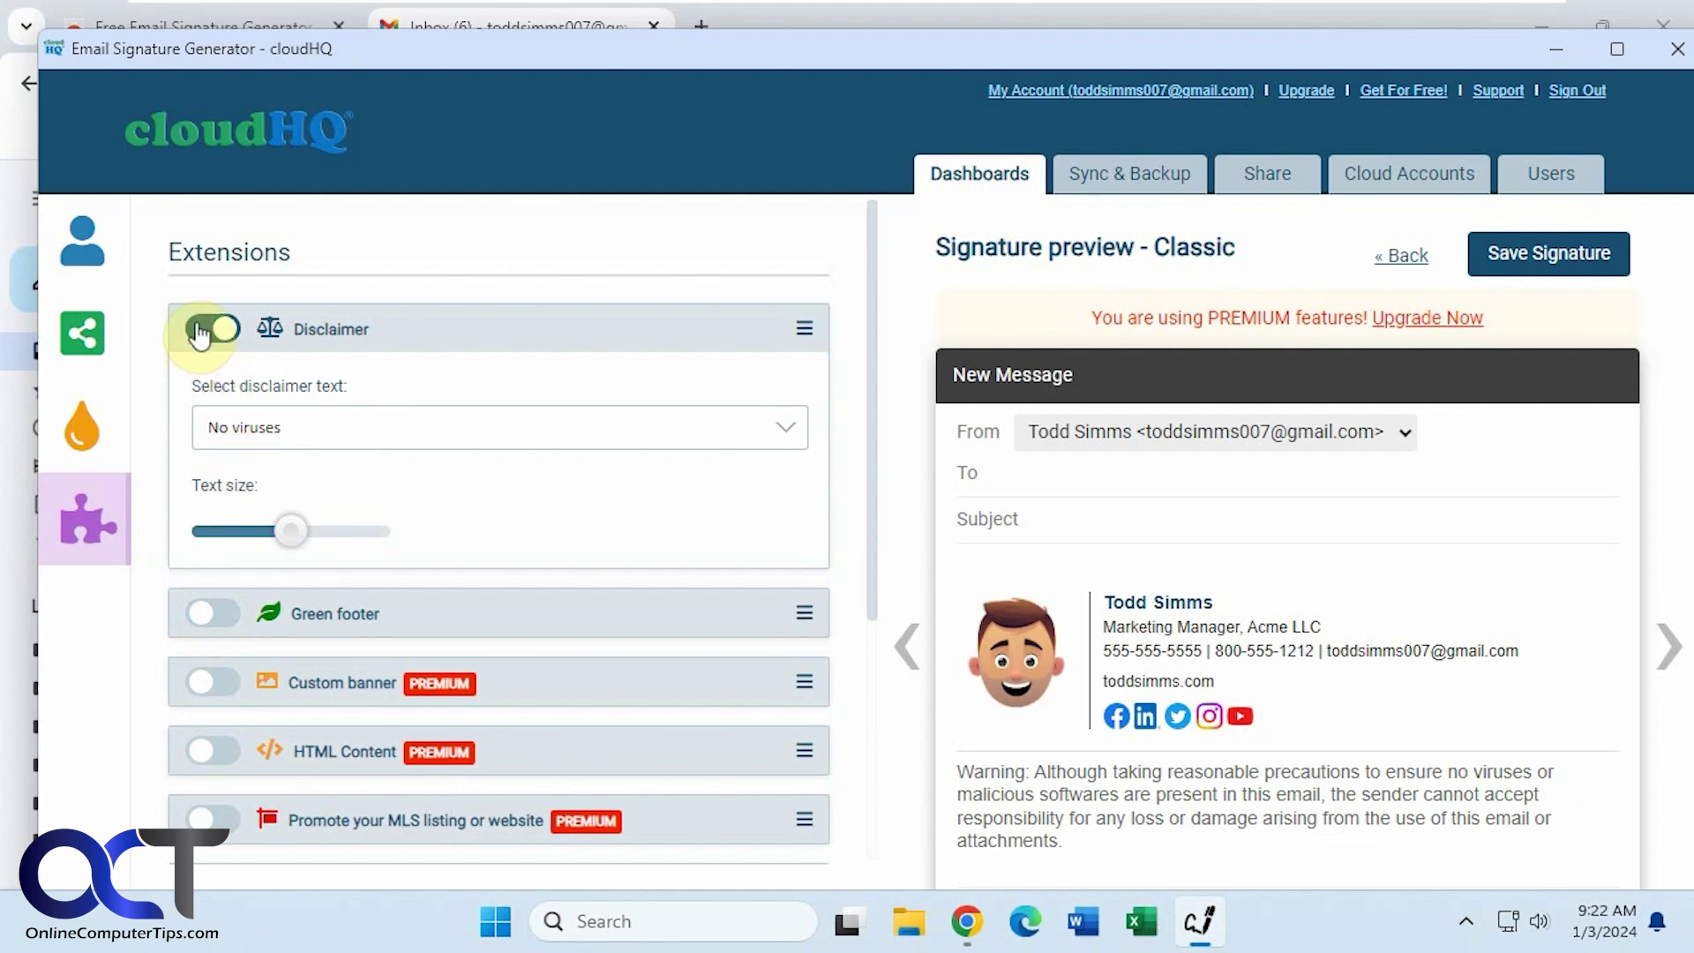
{"action": "left_click", "coordinate": [205, 332]}
{"action": "left_click", "coordinate": [217, 335]}
- Try the Polls extension with its "Please rate your experience" question, and disable it again
{"action": "scroll", "coordinate": [353, 582], "scroll_direction": "down", "scroll_amount": 2}
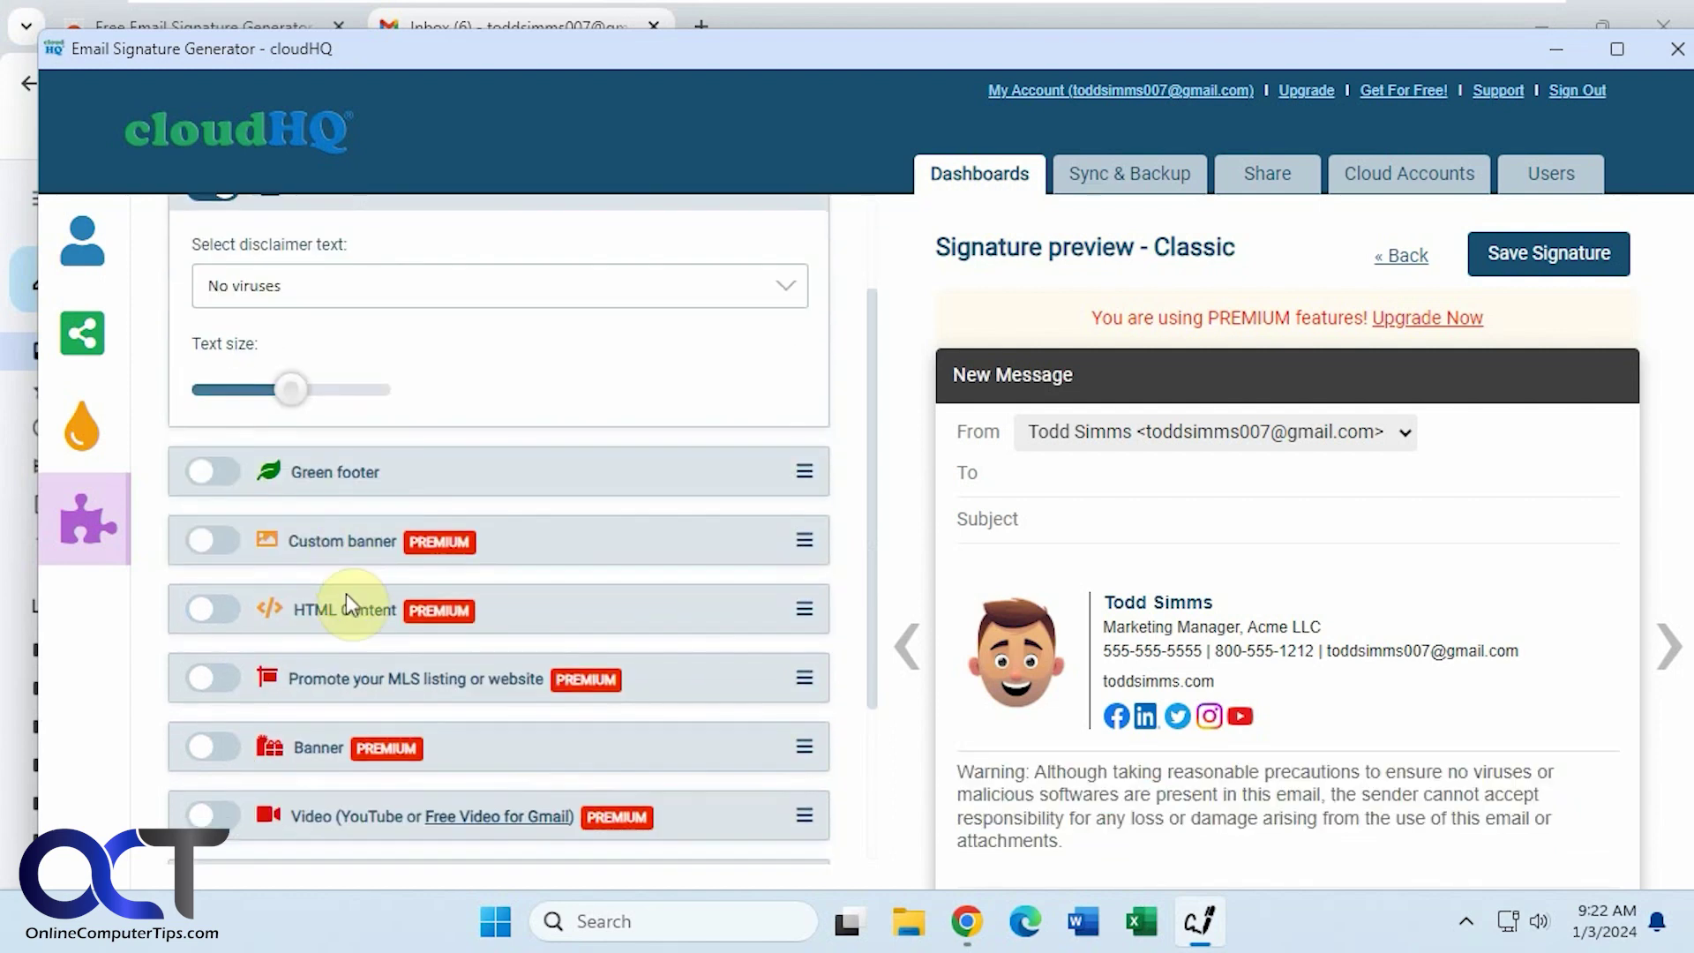
{"action": "scroll", "coordinate": [346, 593], "scroll_direction": "down", "scroll_amount": 2}
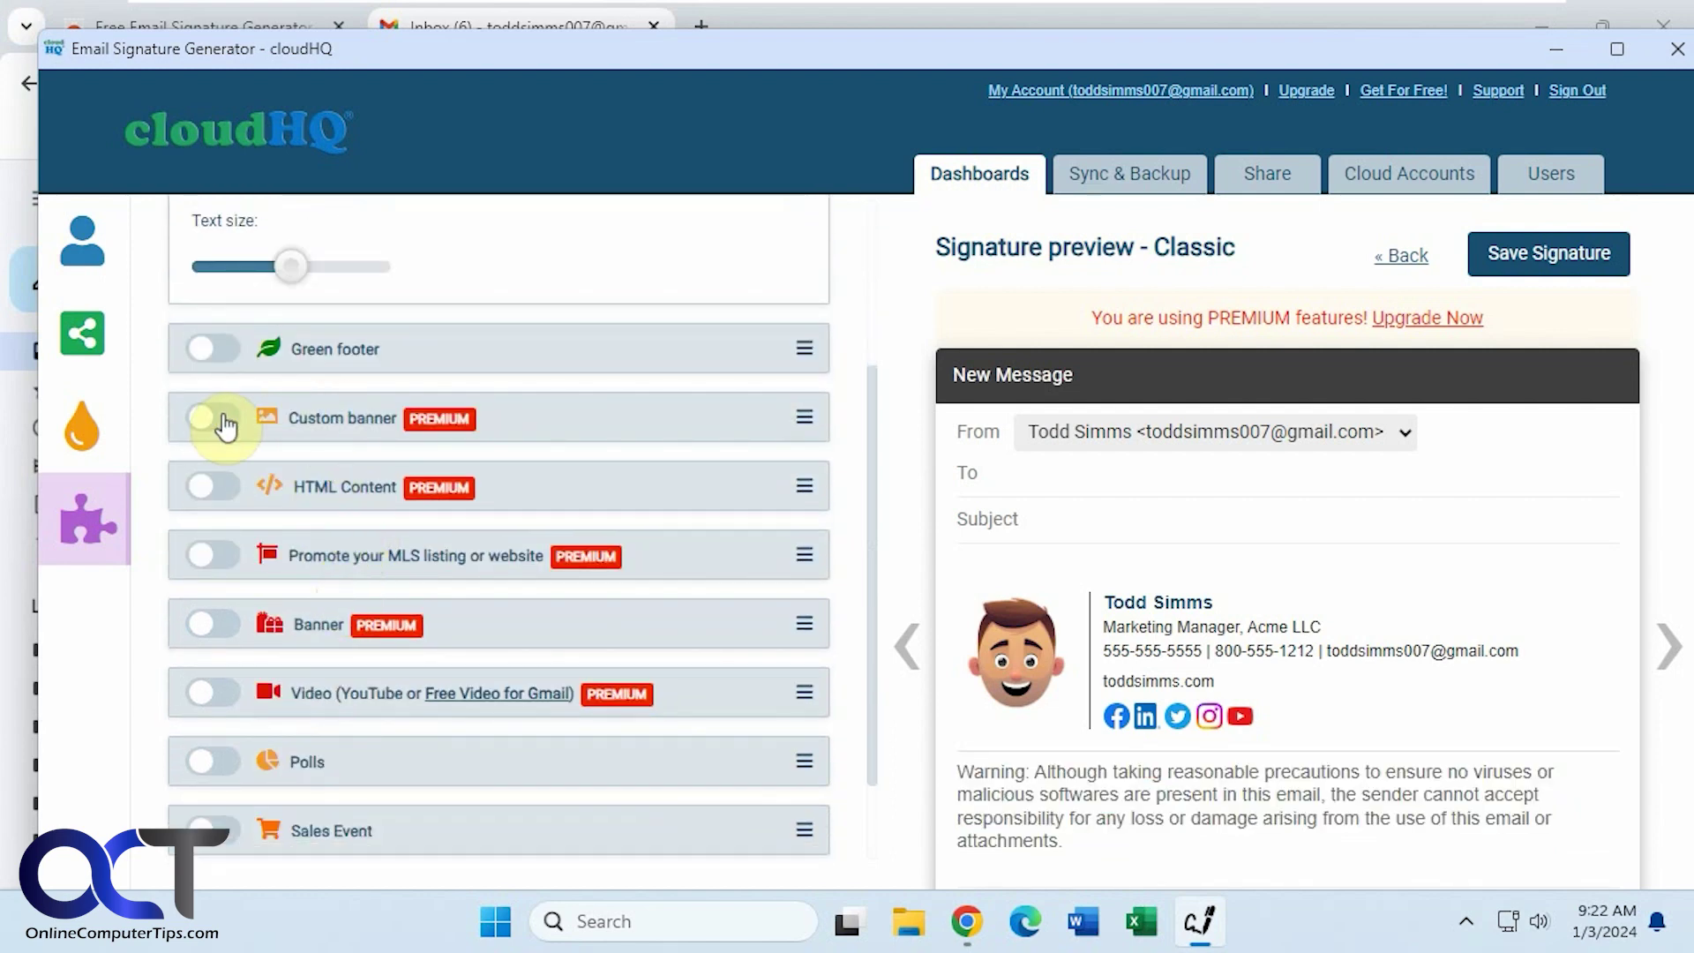
{"action": "scroll", "coordinate": [372, 648], "scroll_direction": "down", "scroll_amount": 2}
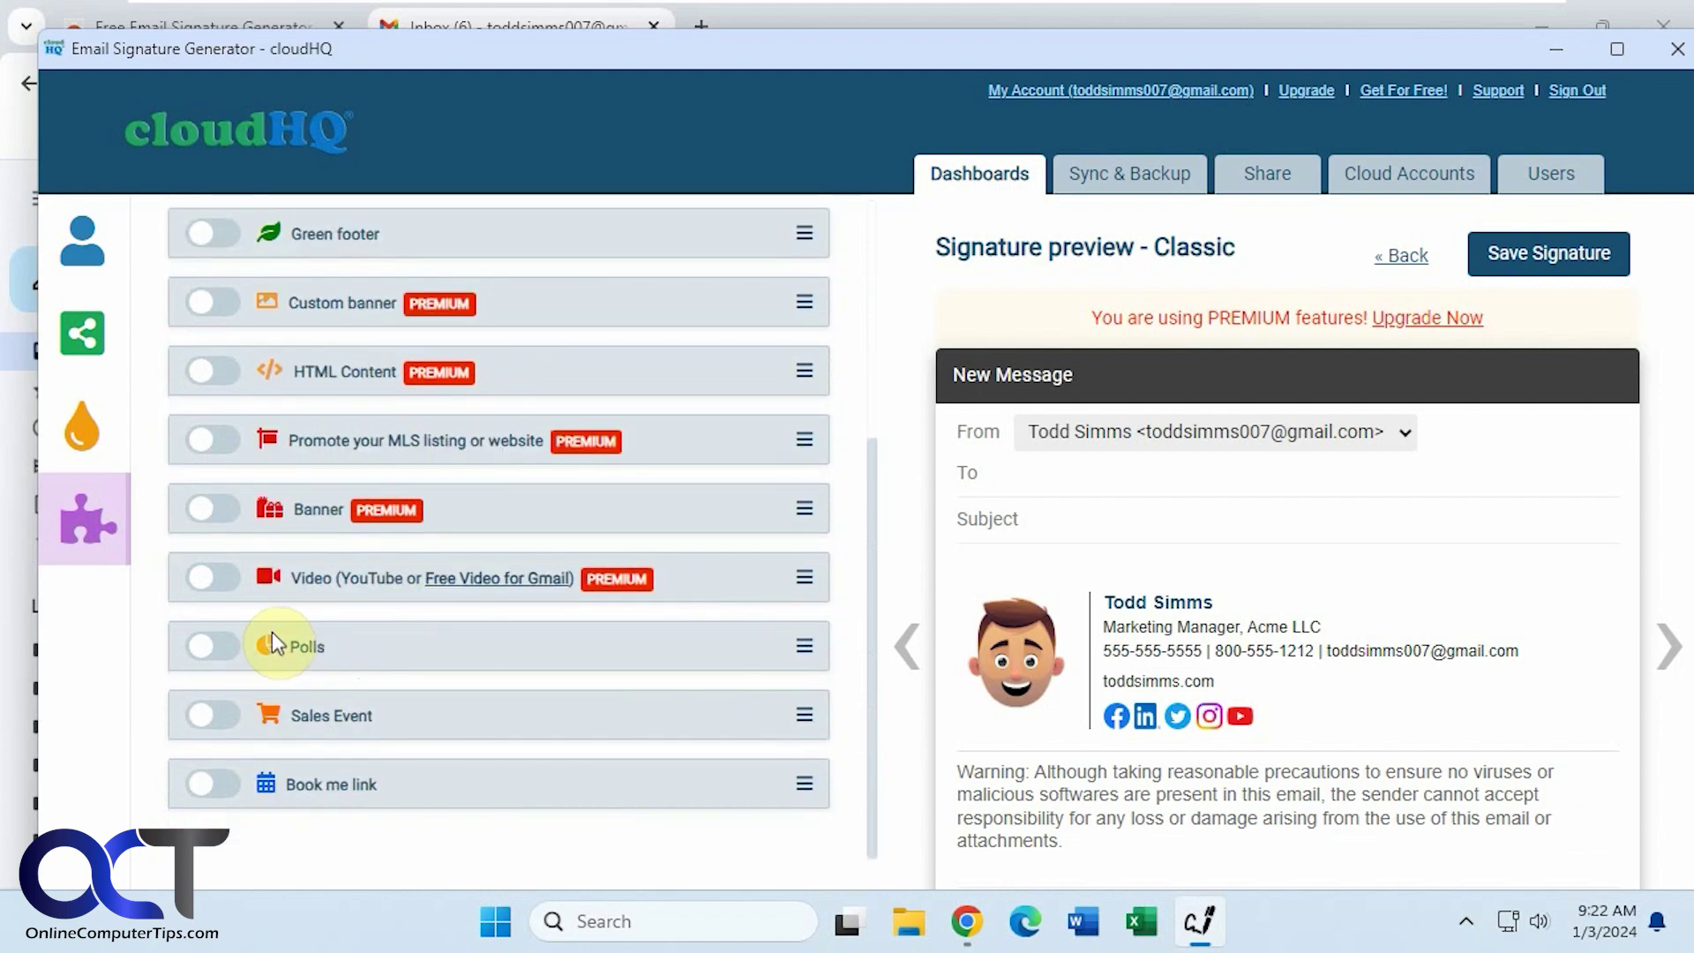
{"action": "left_click", "coordinate": [215, 654]}
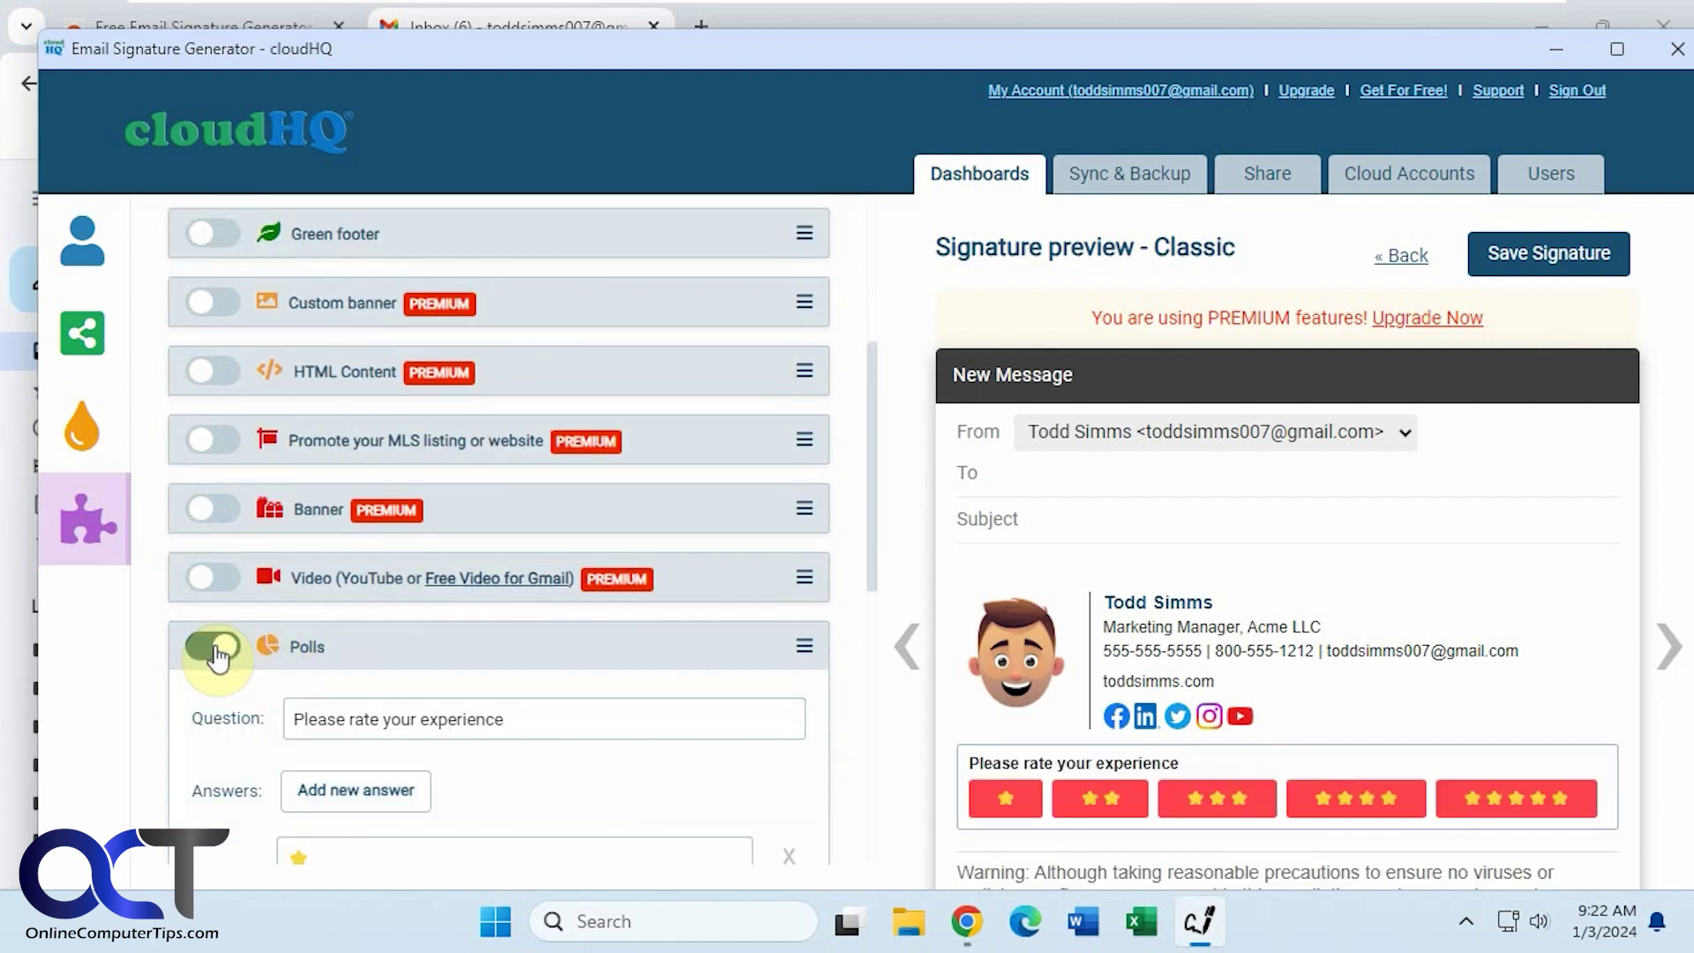
{"action": "scroll", "coordinate": [453, 728], "scroll_direction": "down", "scroll_amount": 2}
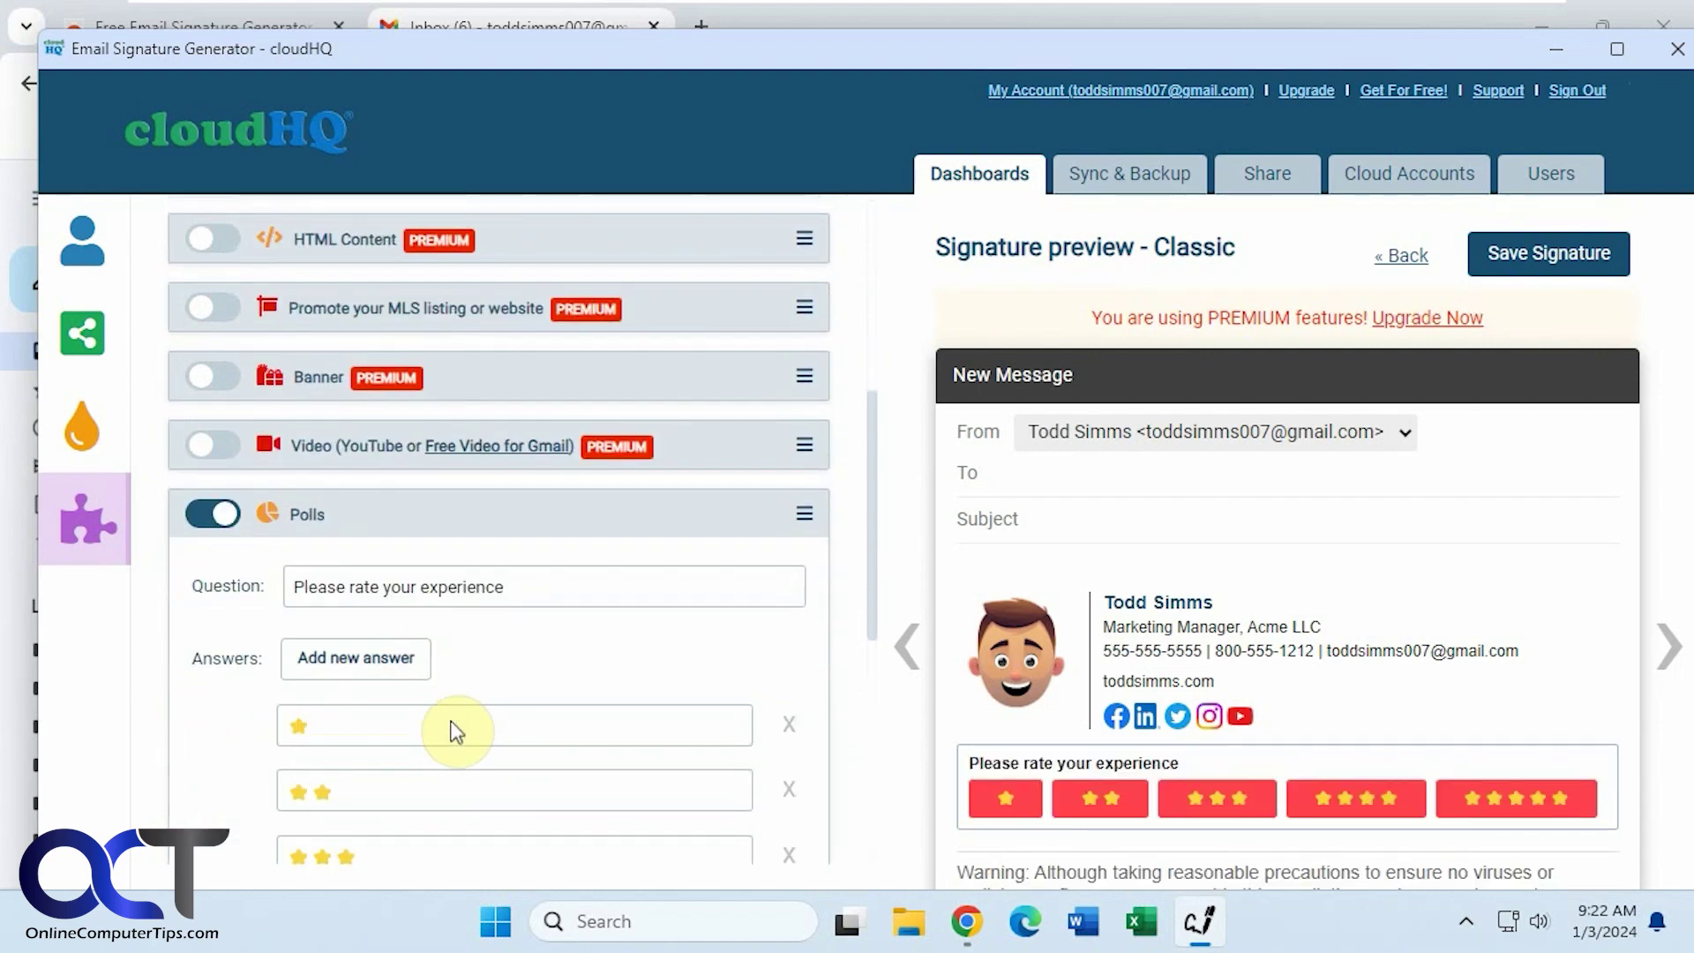
{"action": "left_click", "coordinate": [217, 530]}
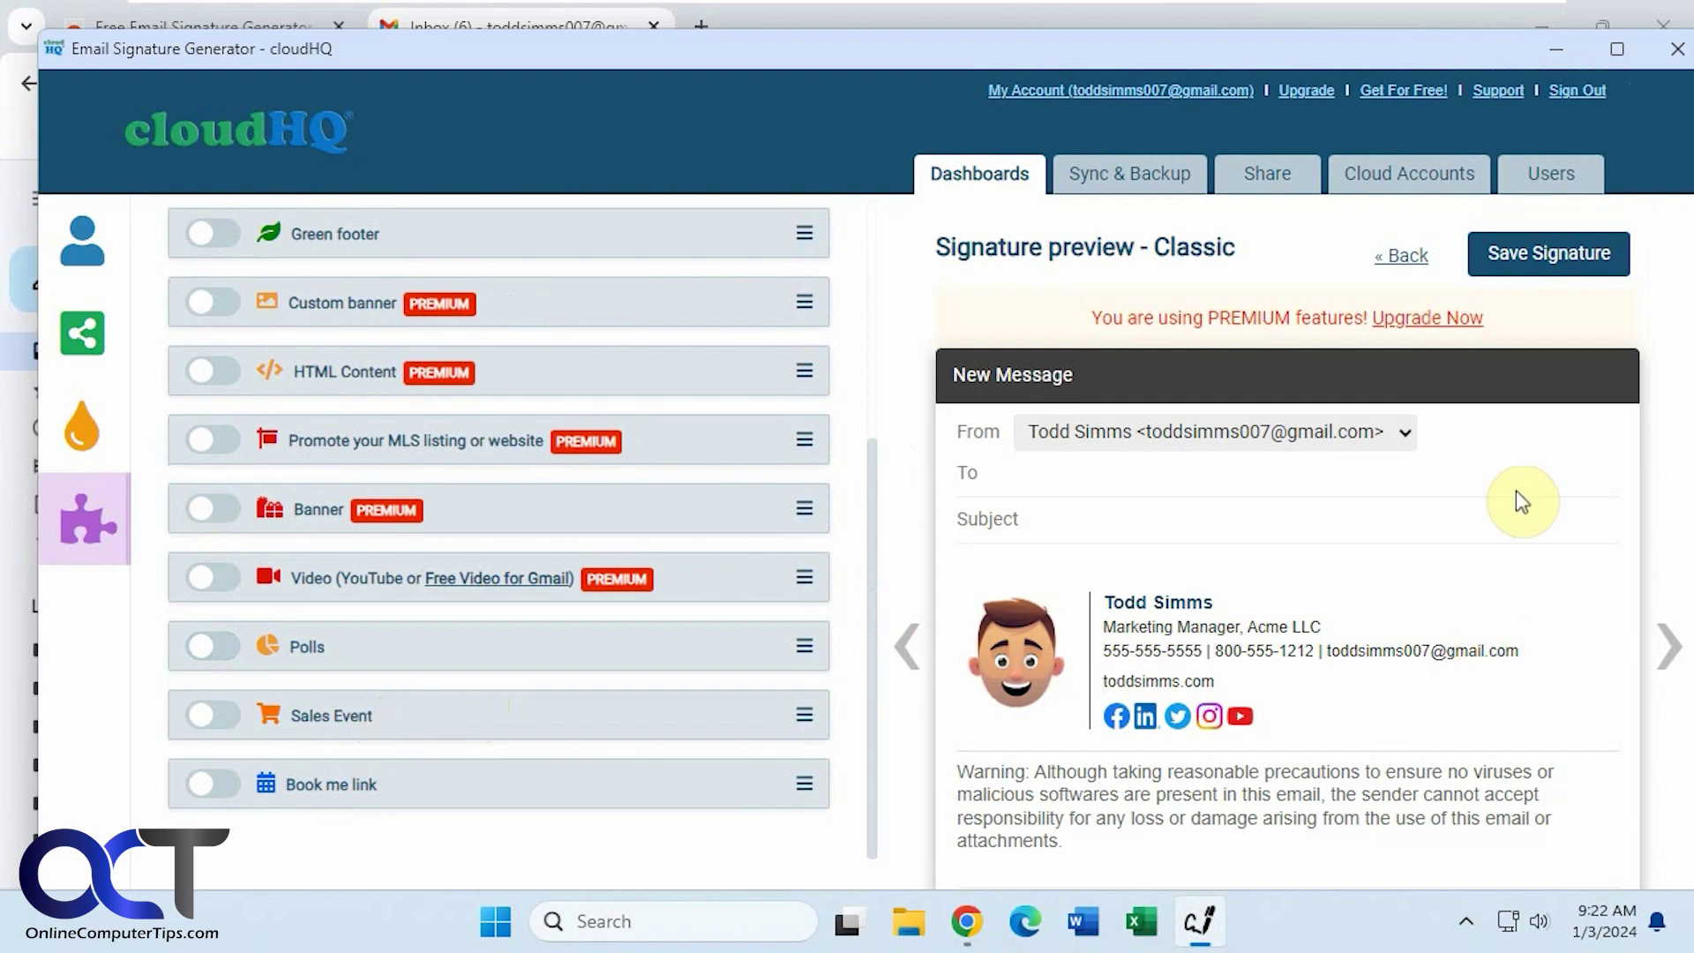
- Save the email signature, and close the signature editor and the open message
{"action": "left_click", "coordinate": [1560, 256]}
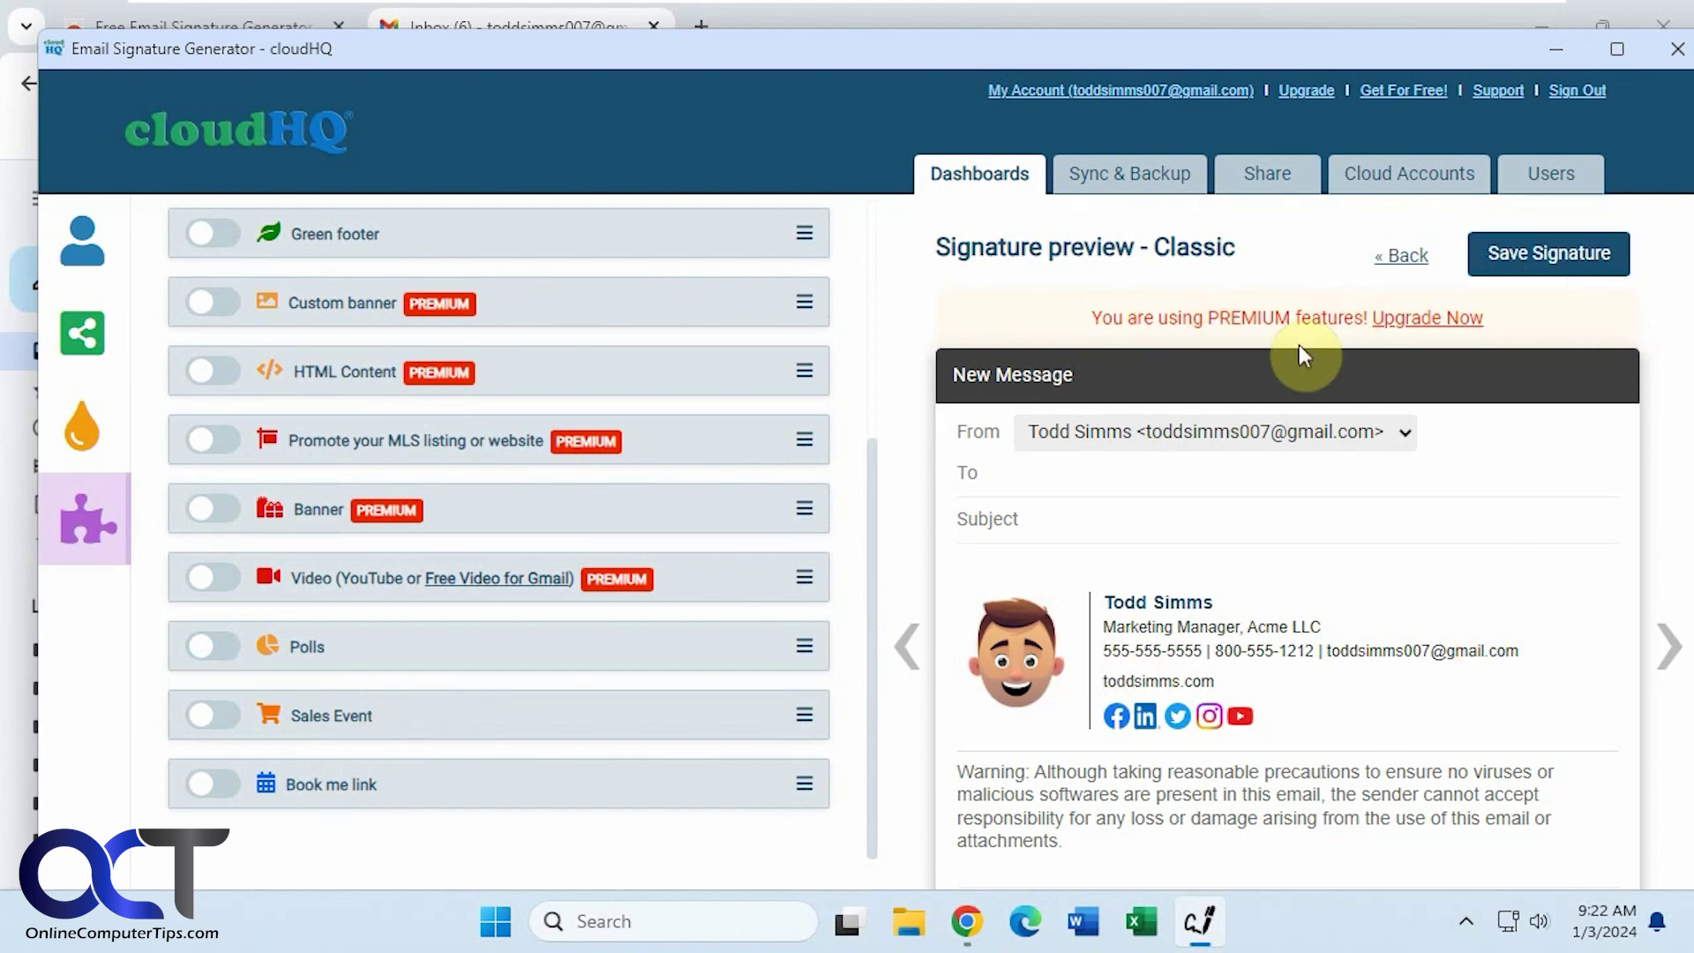
{"action": "left_click", "coordinate": [1678, 49]}
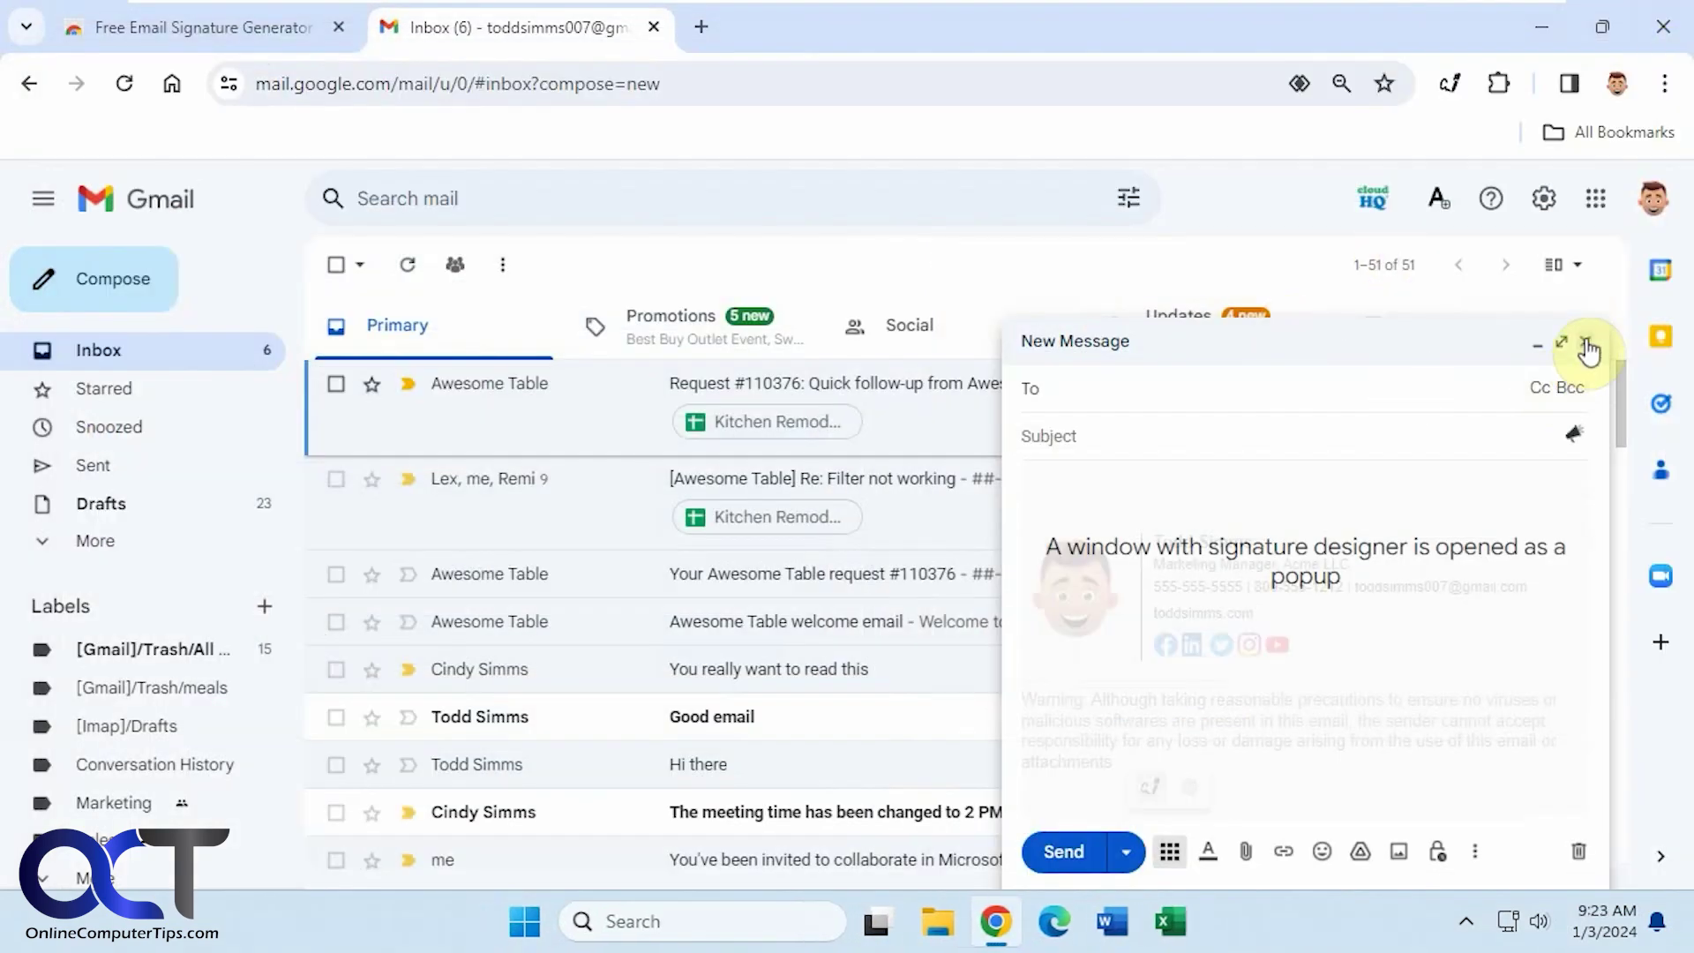
{"action": "left_click", "coordinate": [1586, 342]}
- Start a new message to the contact's Gmail address with the subject "Test email"
{"action": "left_click", "coordinate": [97, 278]}
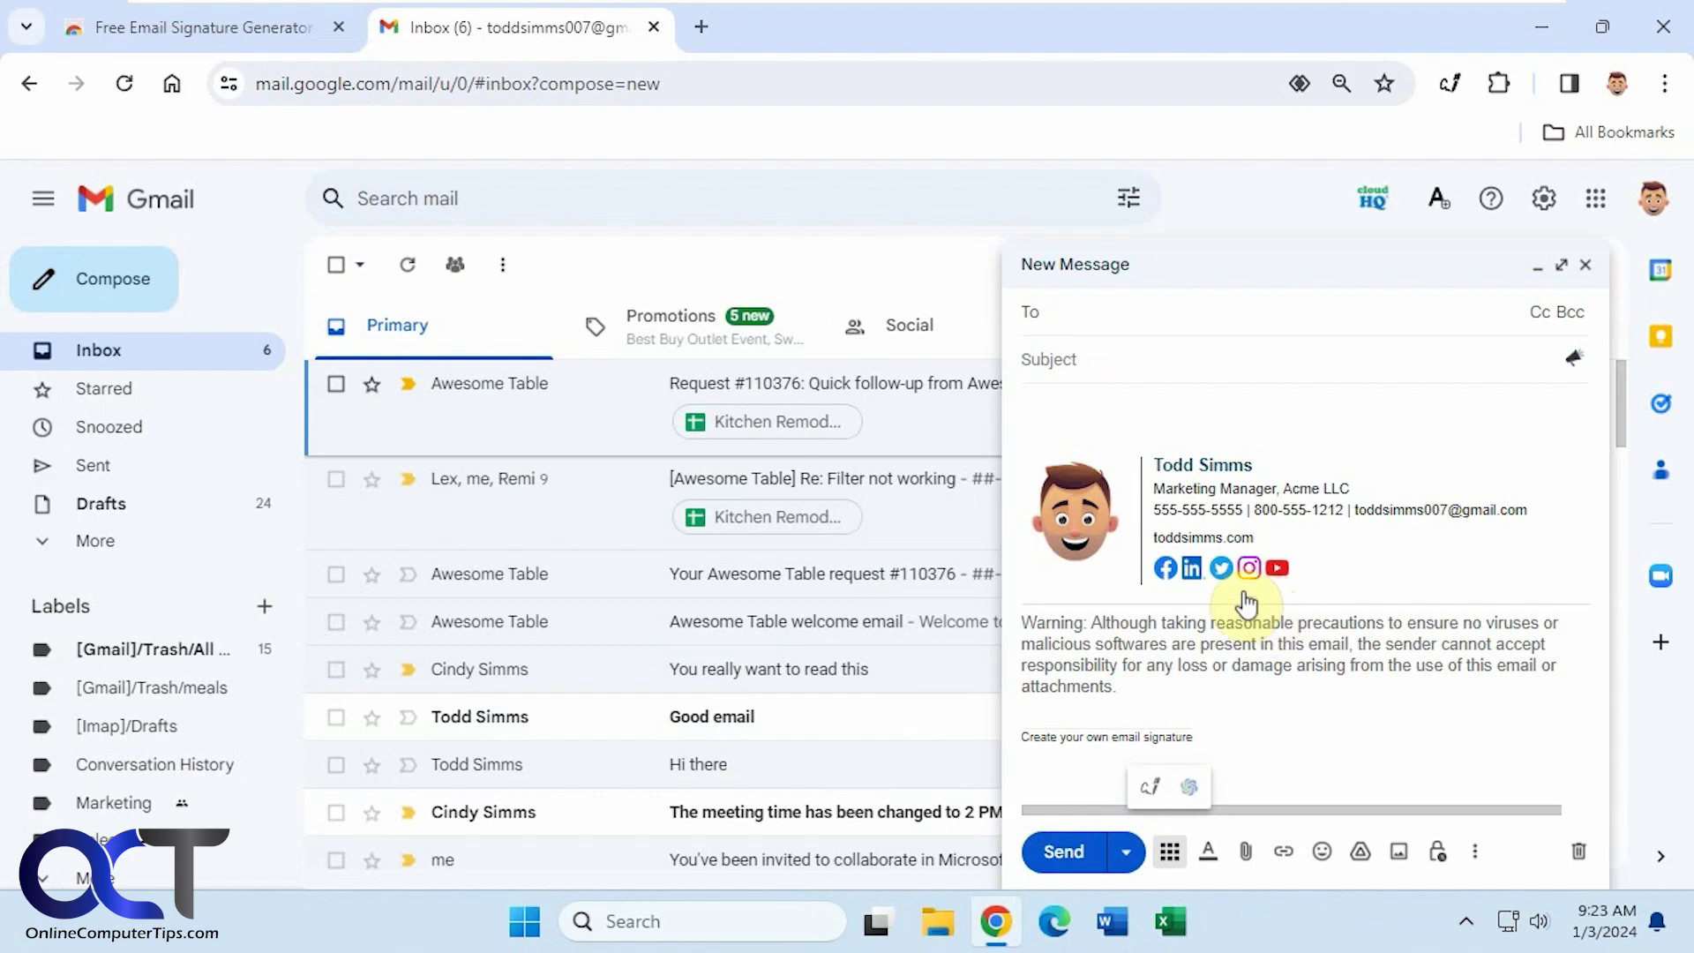
{"action": "type", "text": "cind"}
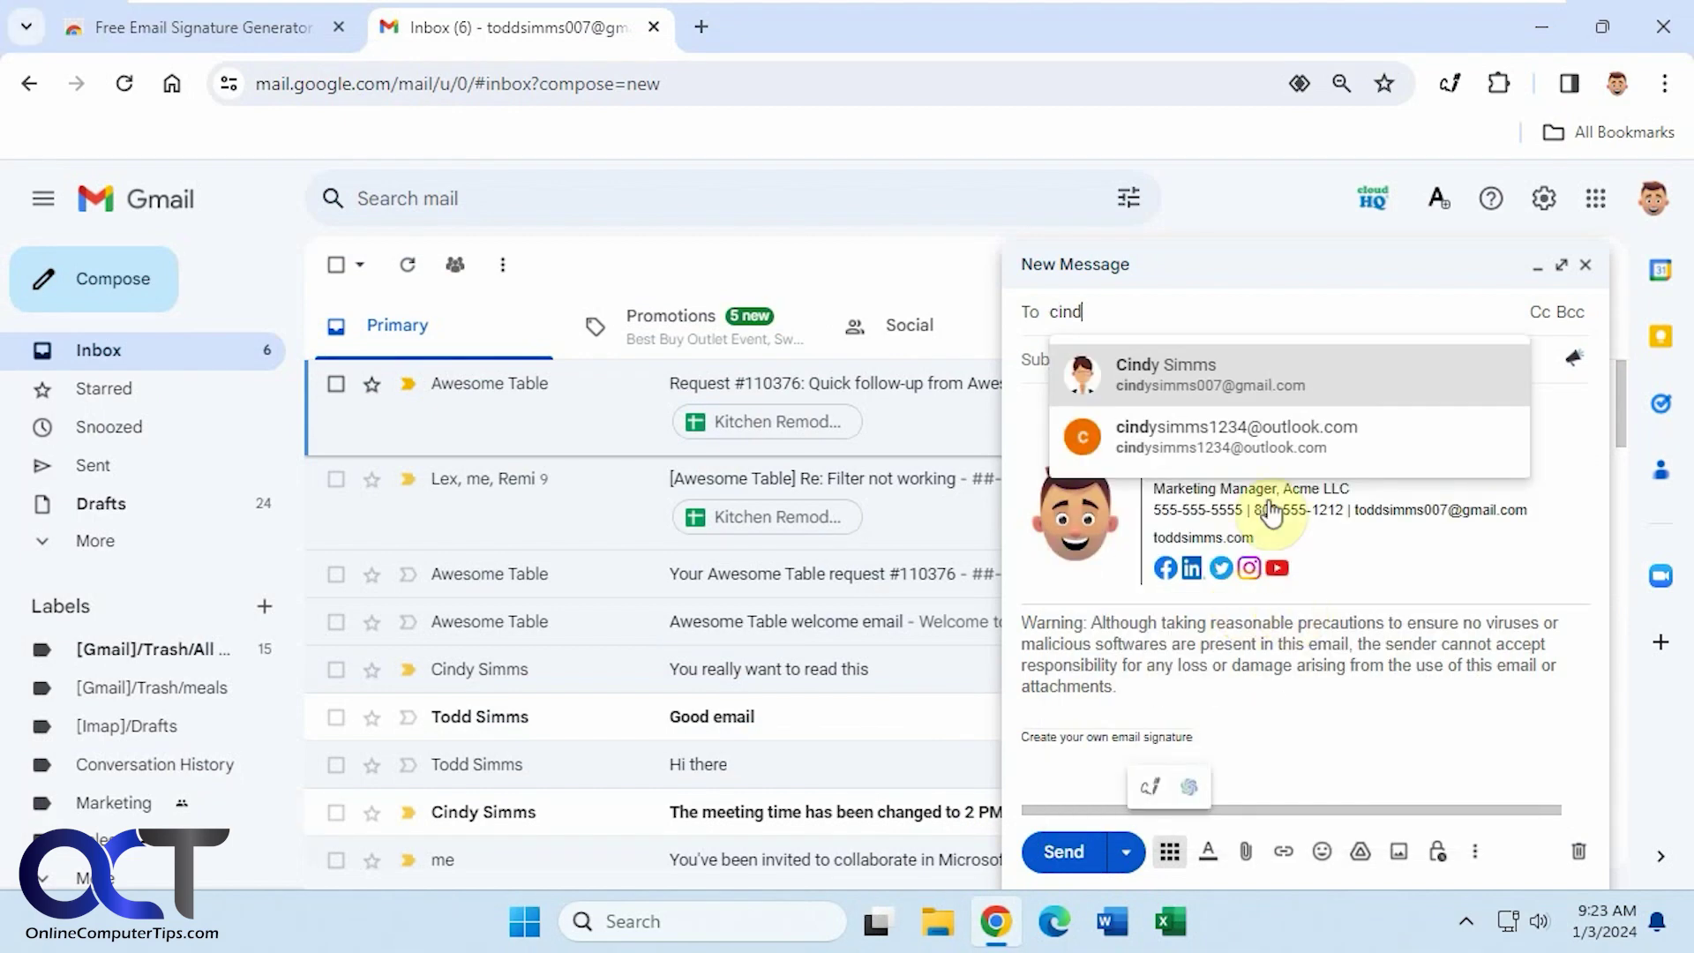
{"action": "left_click", "coordinate": [1190, 385]}
{"action": "left_click", "coordinate": [1120, 375]}
{"action": "type", "text": "Test email"}
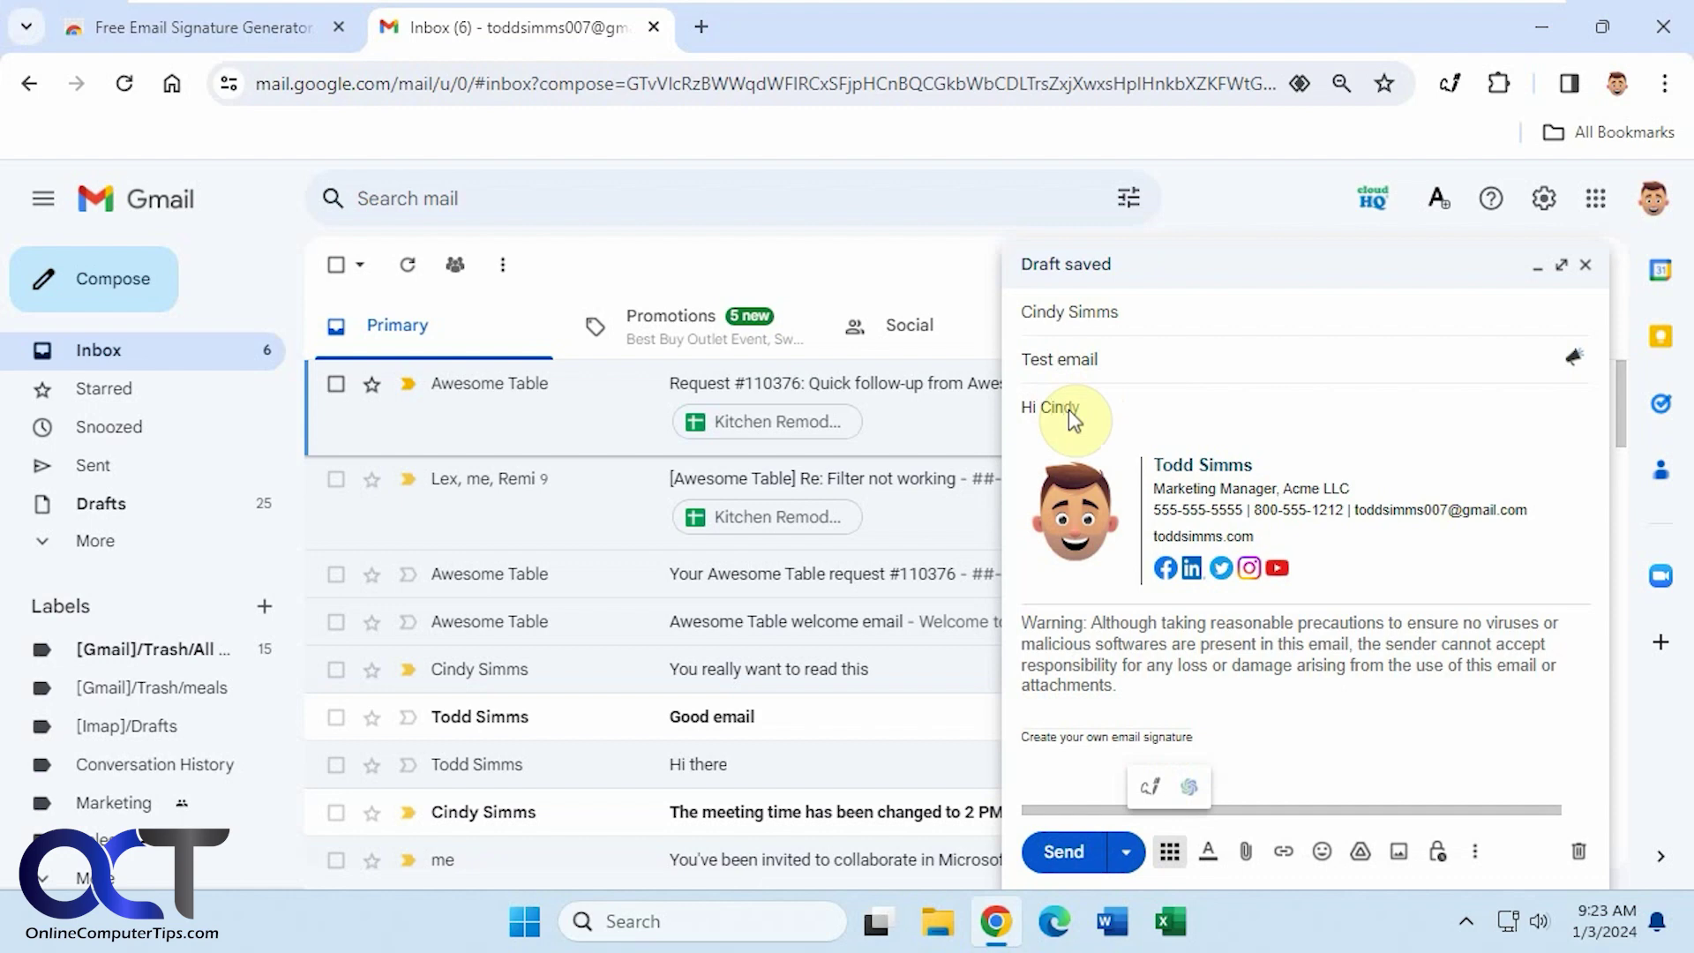
- Complete the message body with a greeting to the recipient and "Check out my new signature!", and send the message
{"action": "type", "text": ","}
{"action": "key", "text": "Return"}
{"action": "key", "text": "Return"}
{"action": "type", "text": "Check out my new signature!"}
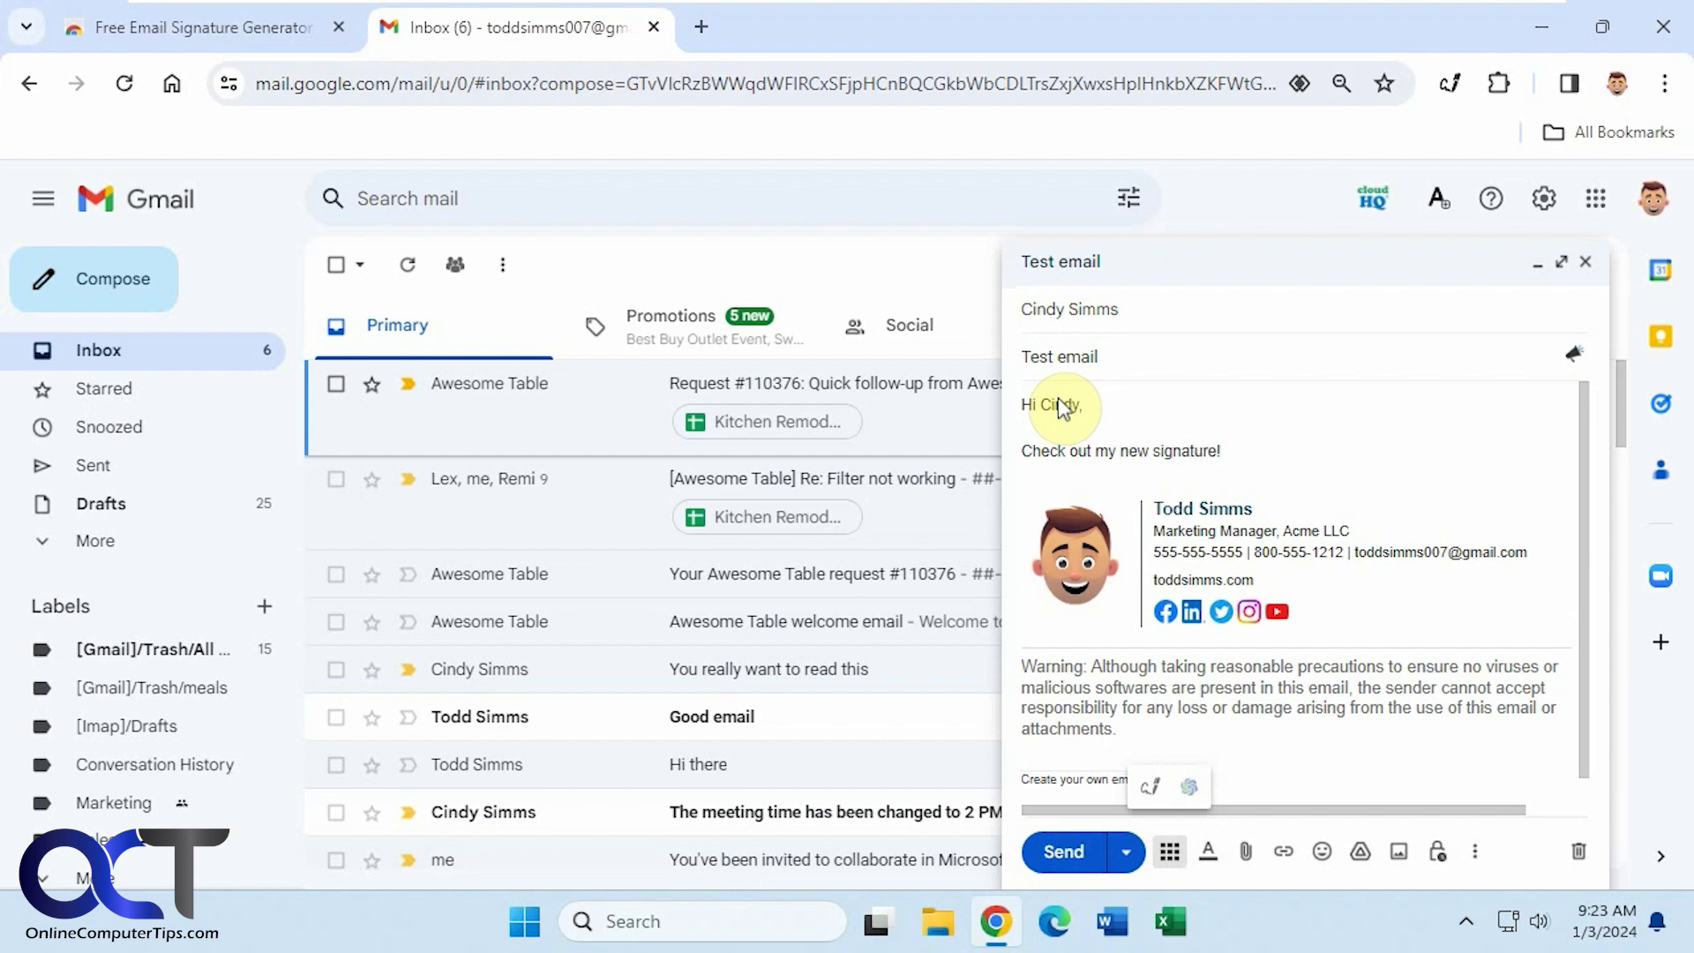
{"action": "left_click", "coordinate": [1075, 849]}
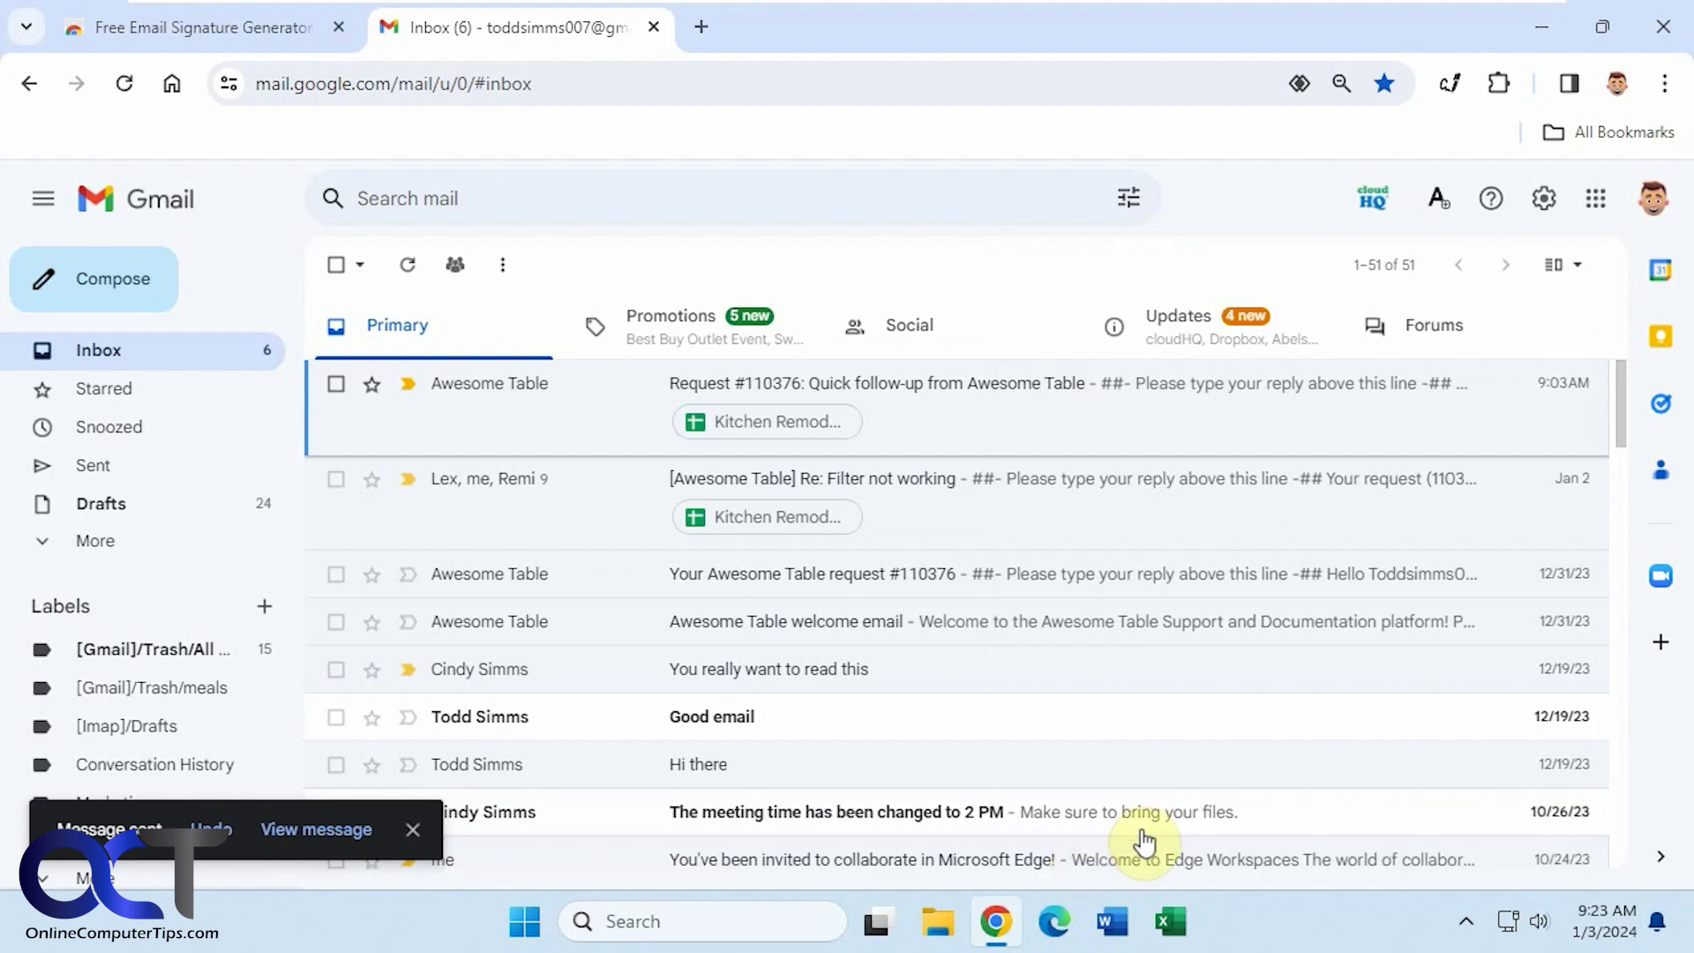
- Switch to Edge and test the YouTube and Instagram links in the received email's signature, closing each page that opens
{"action": "left_click", "coordinate": [1055, 937]}
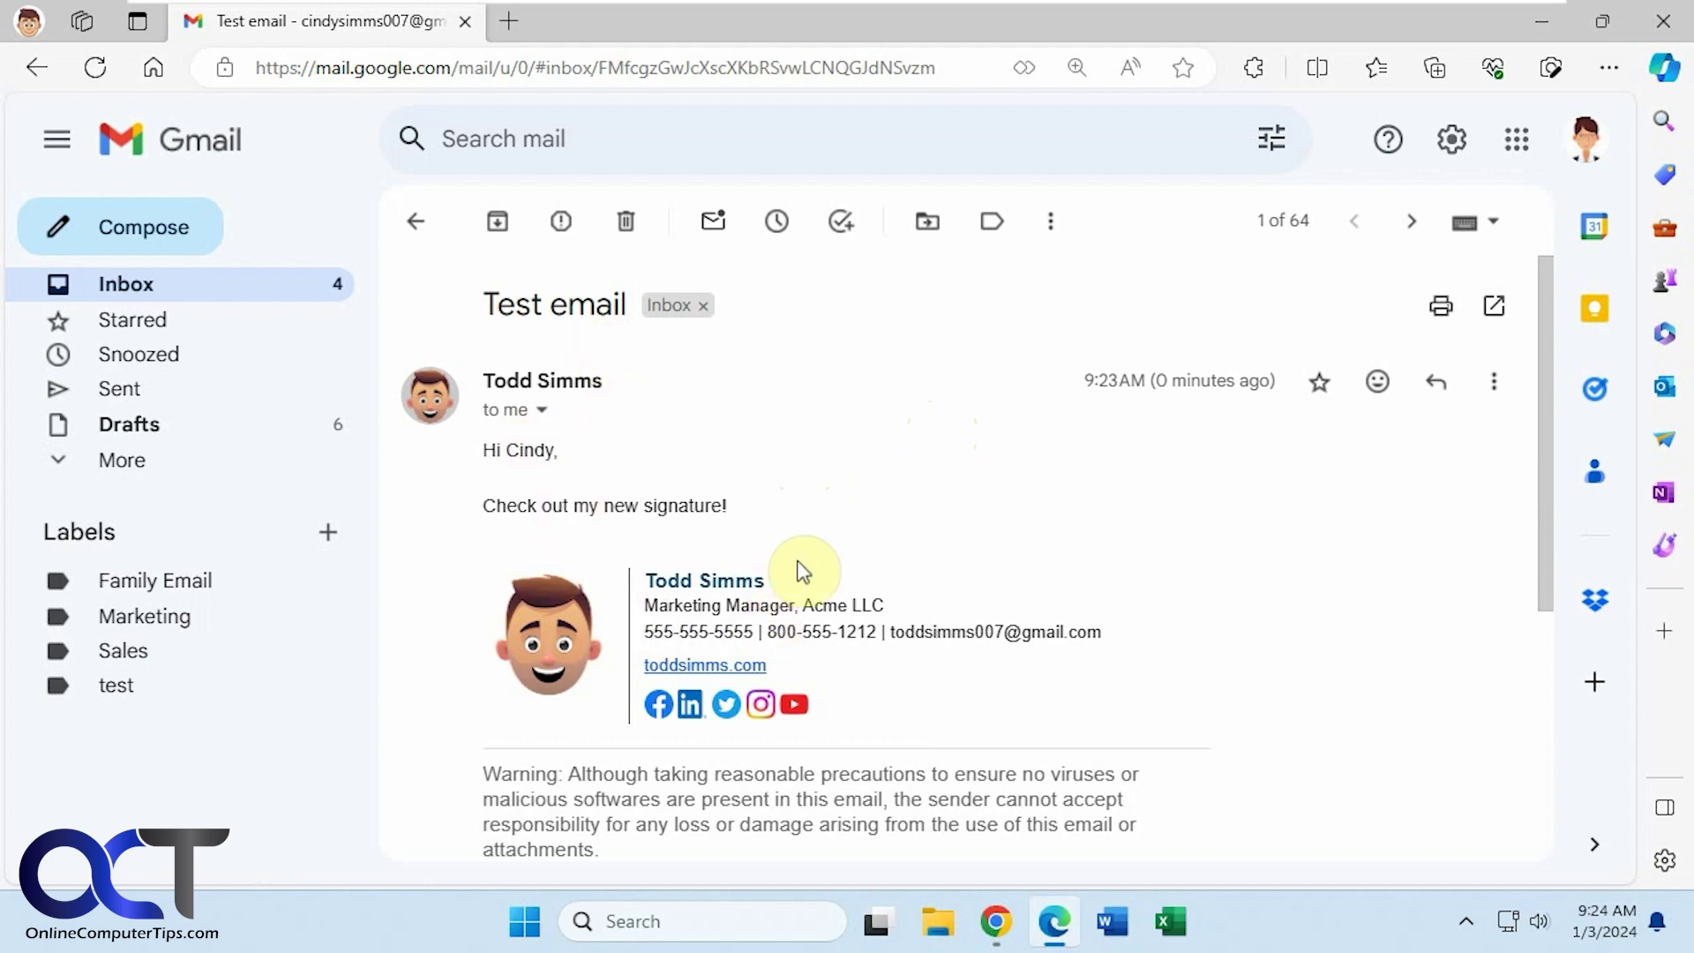
{"action": "left_click", "coordinate": [794, 705]}
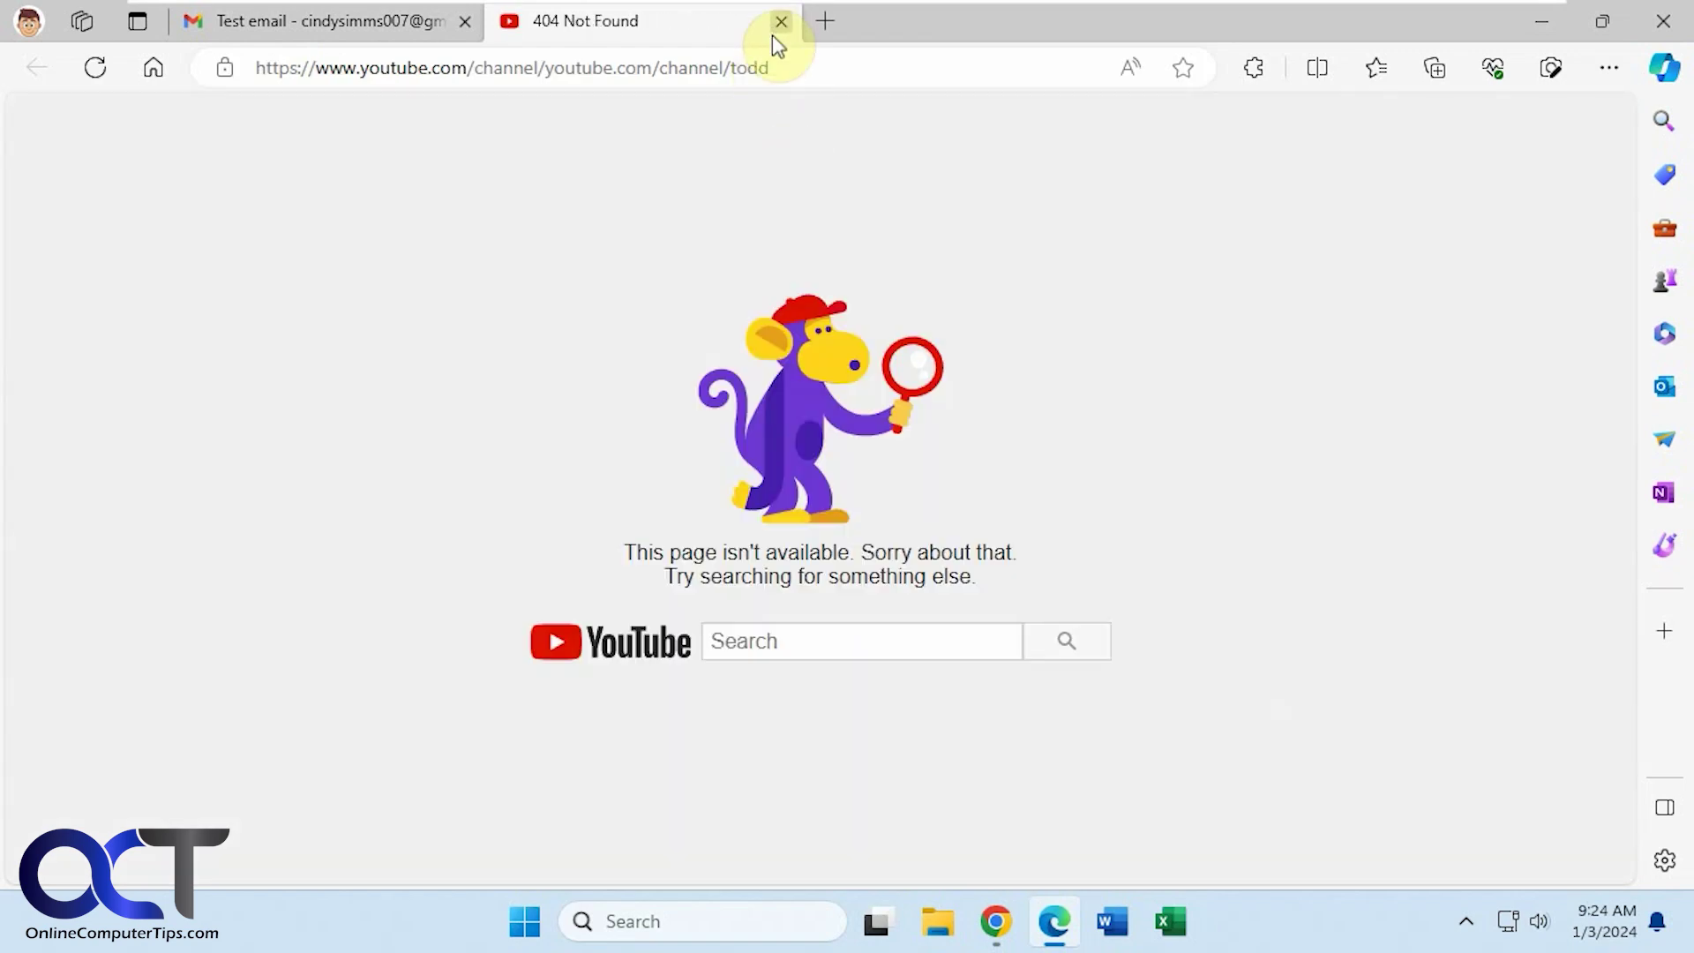
{"action": "left_click", "coordinate": [775, 32]}
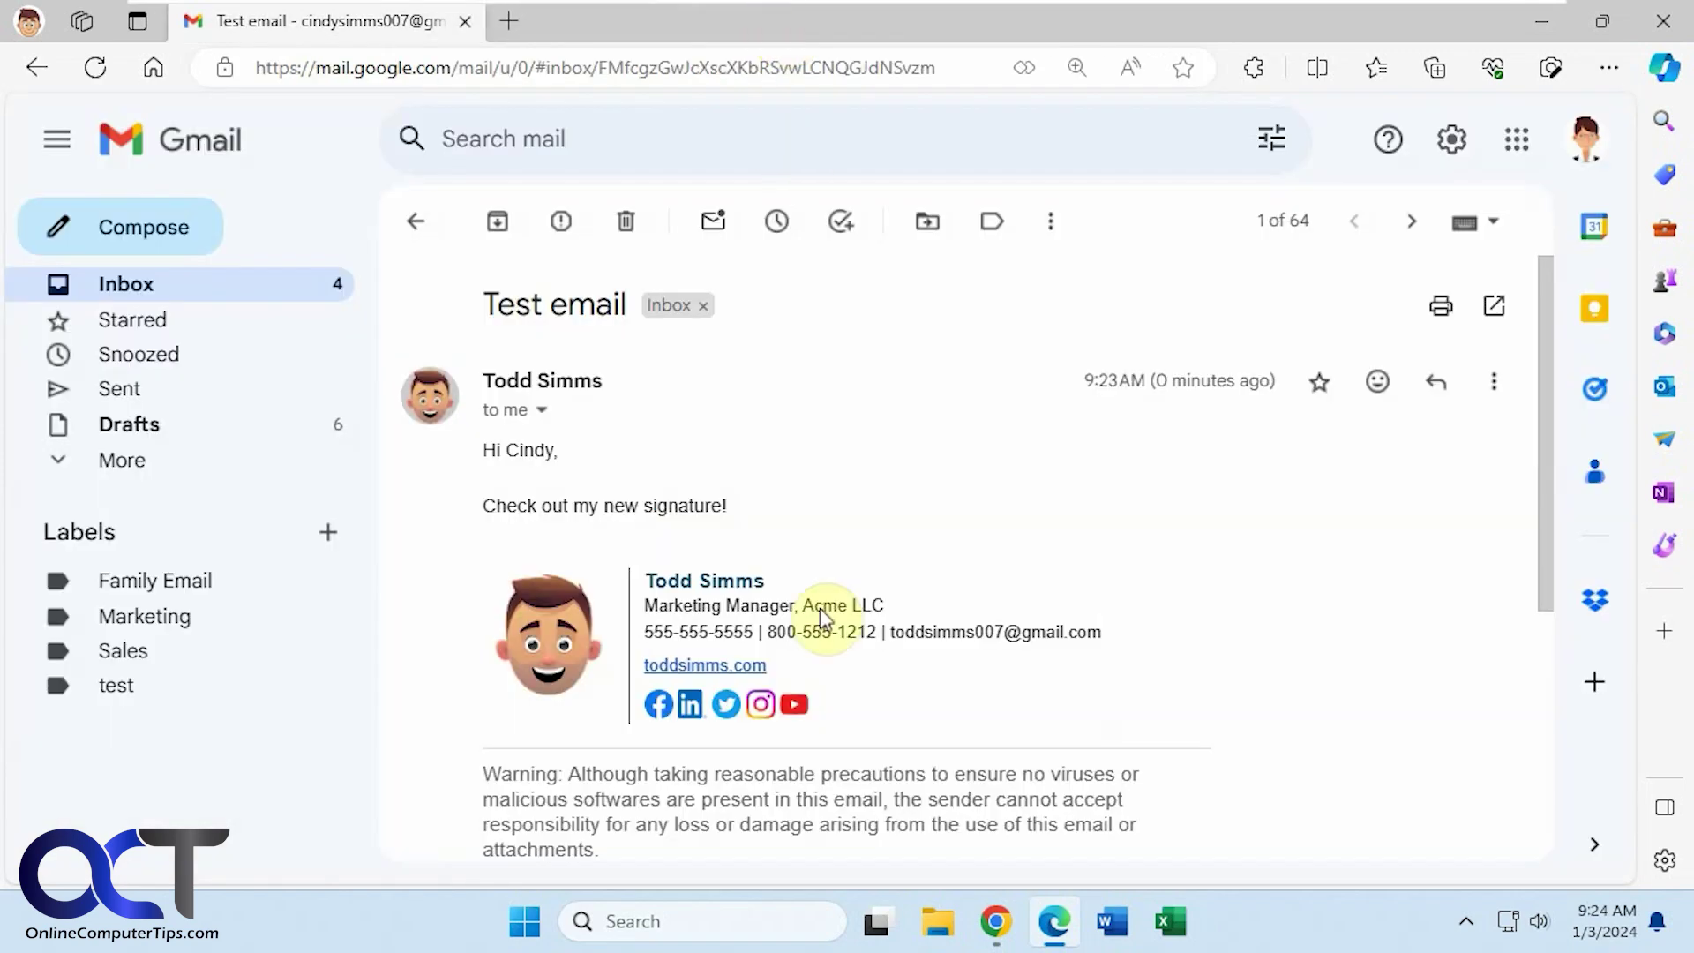
{"action": "left_click", "coordinate": [769, 708]}
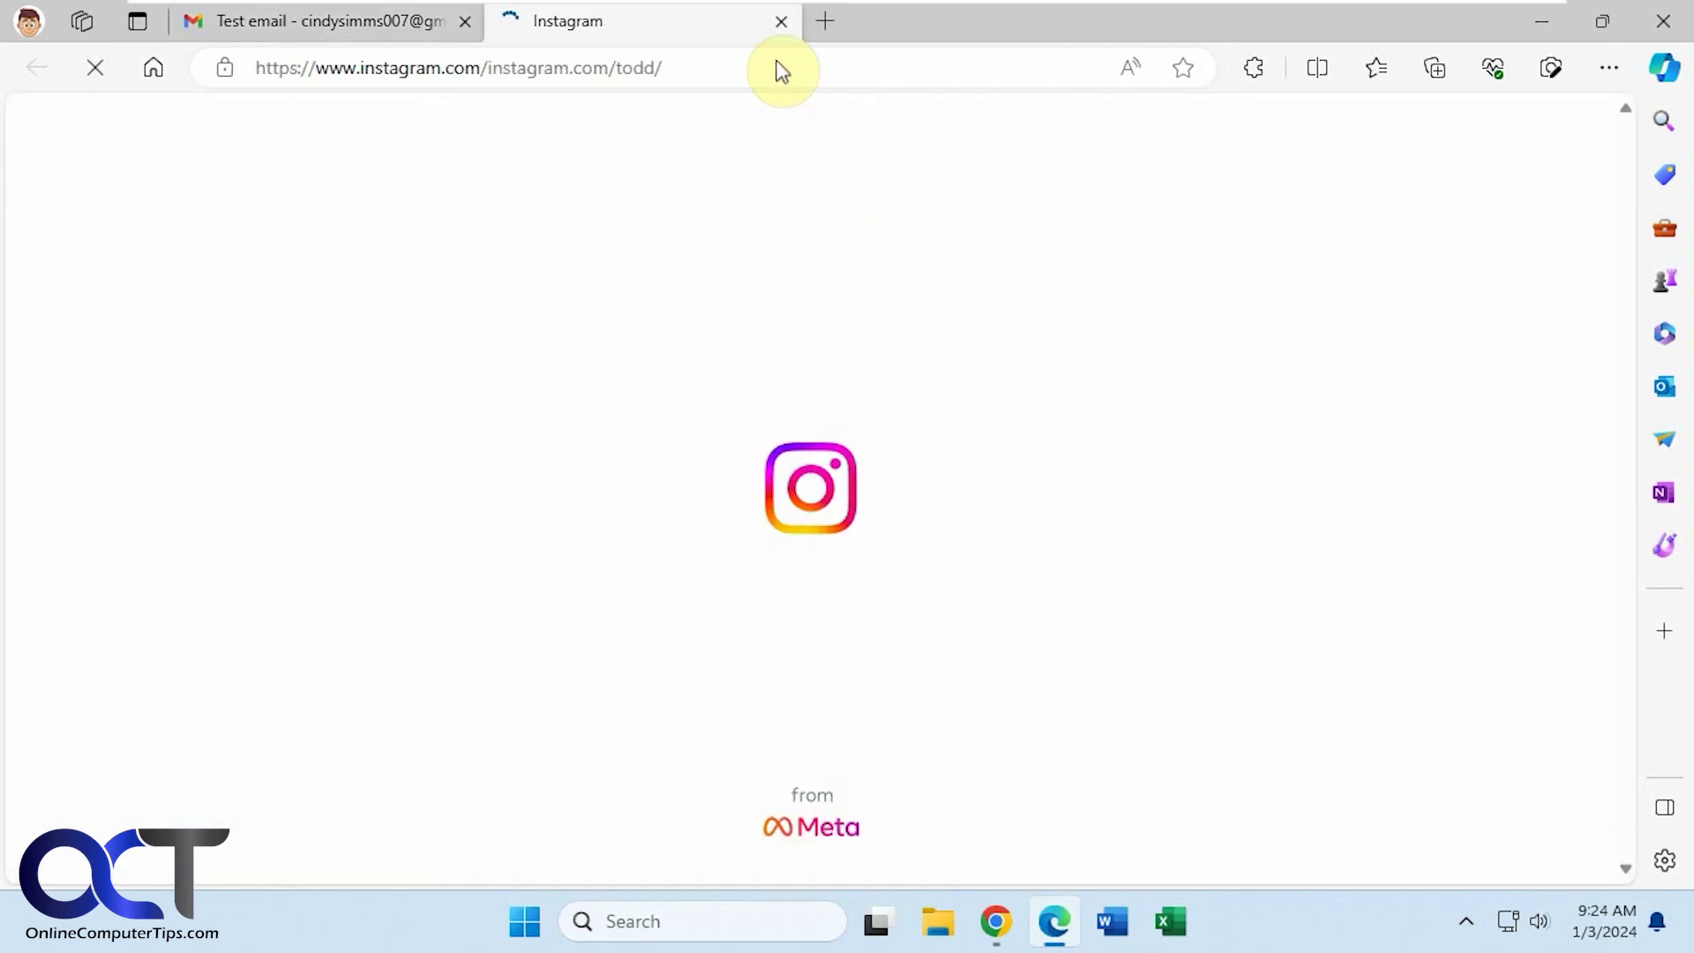
{"action": "left_click", "coordinate": [784, 21]}
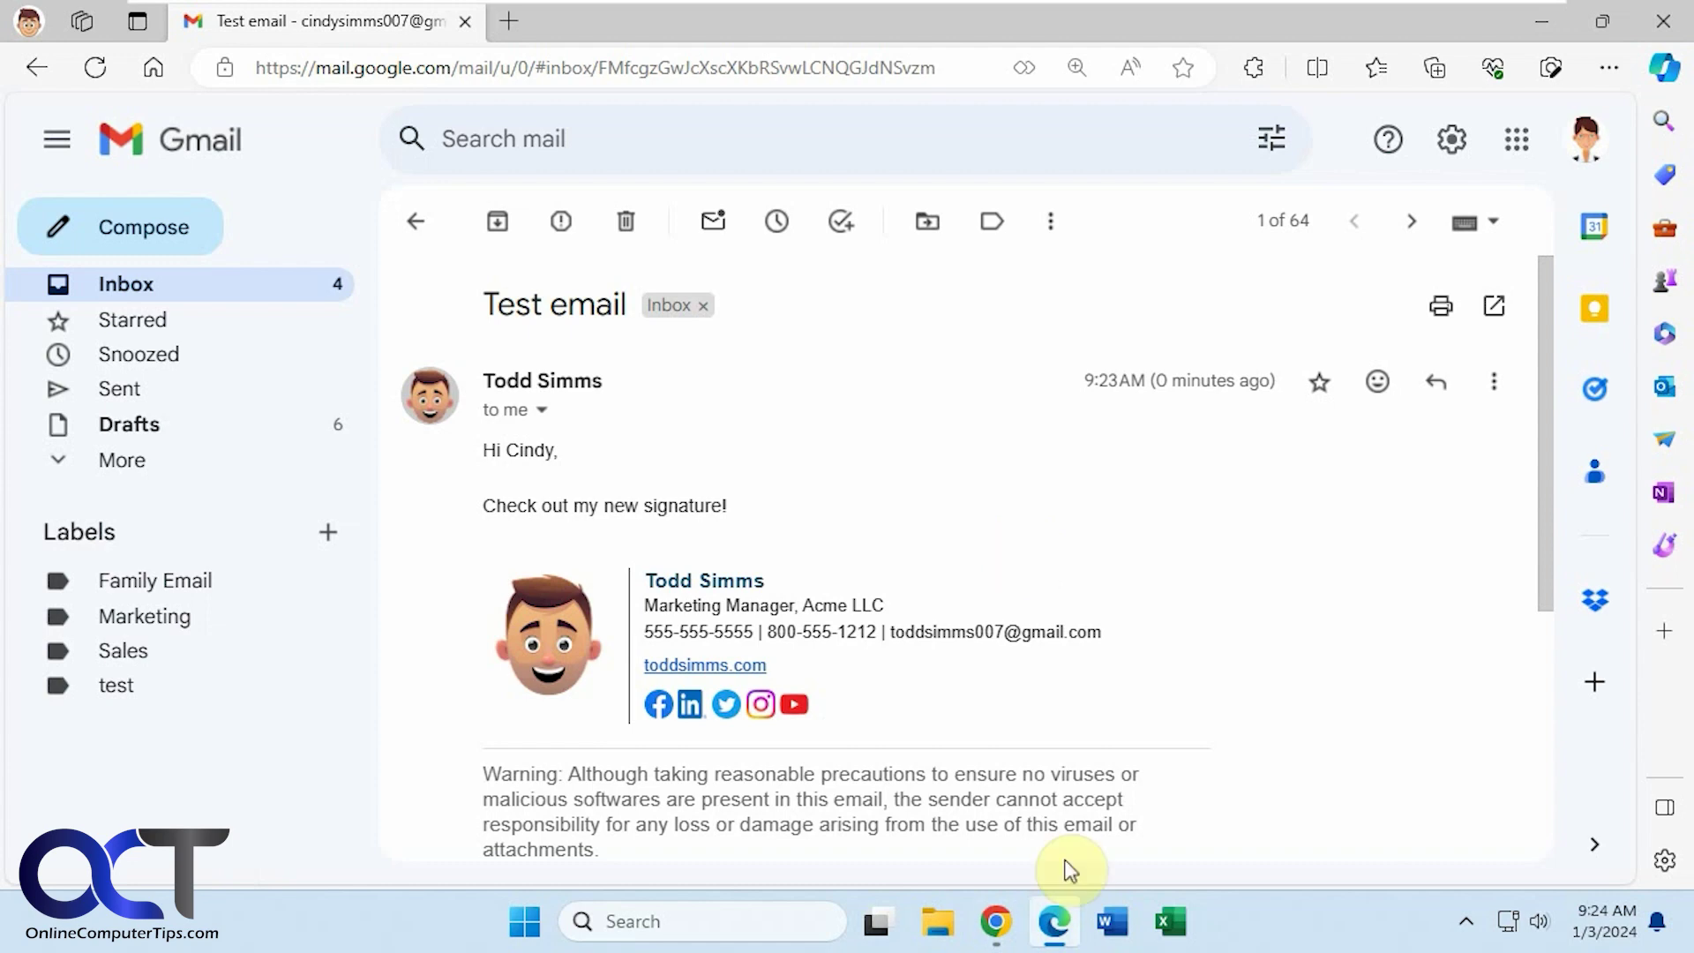
- Switch back to Chrome and reopen the signature's design editor in cloudHQ's Email Signature Generator
{"action": "left_click", "coordinate": [993, 923]}
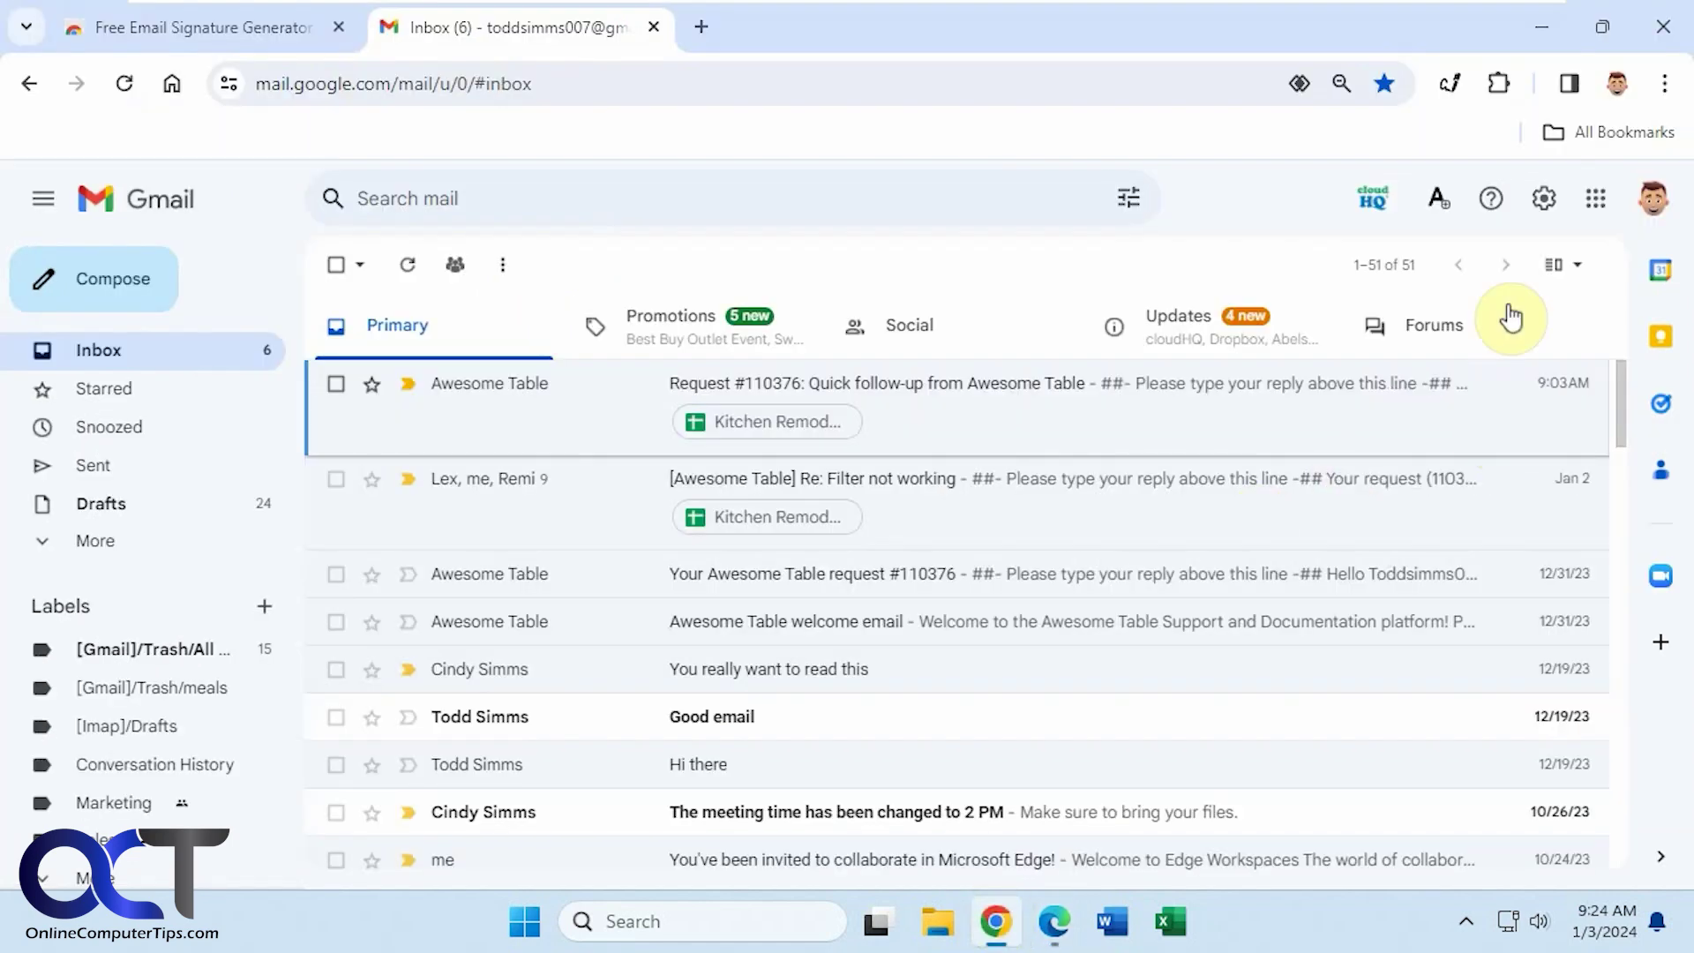
{"action": "left_click", "coordinate": [1449, 85]}
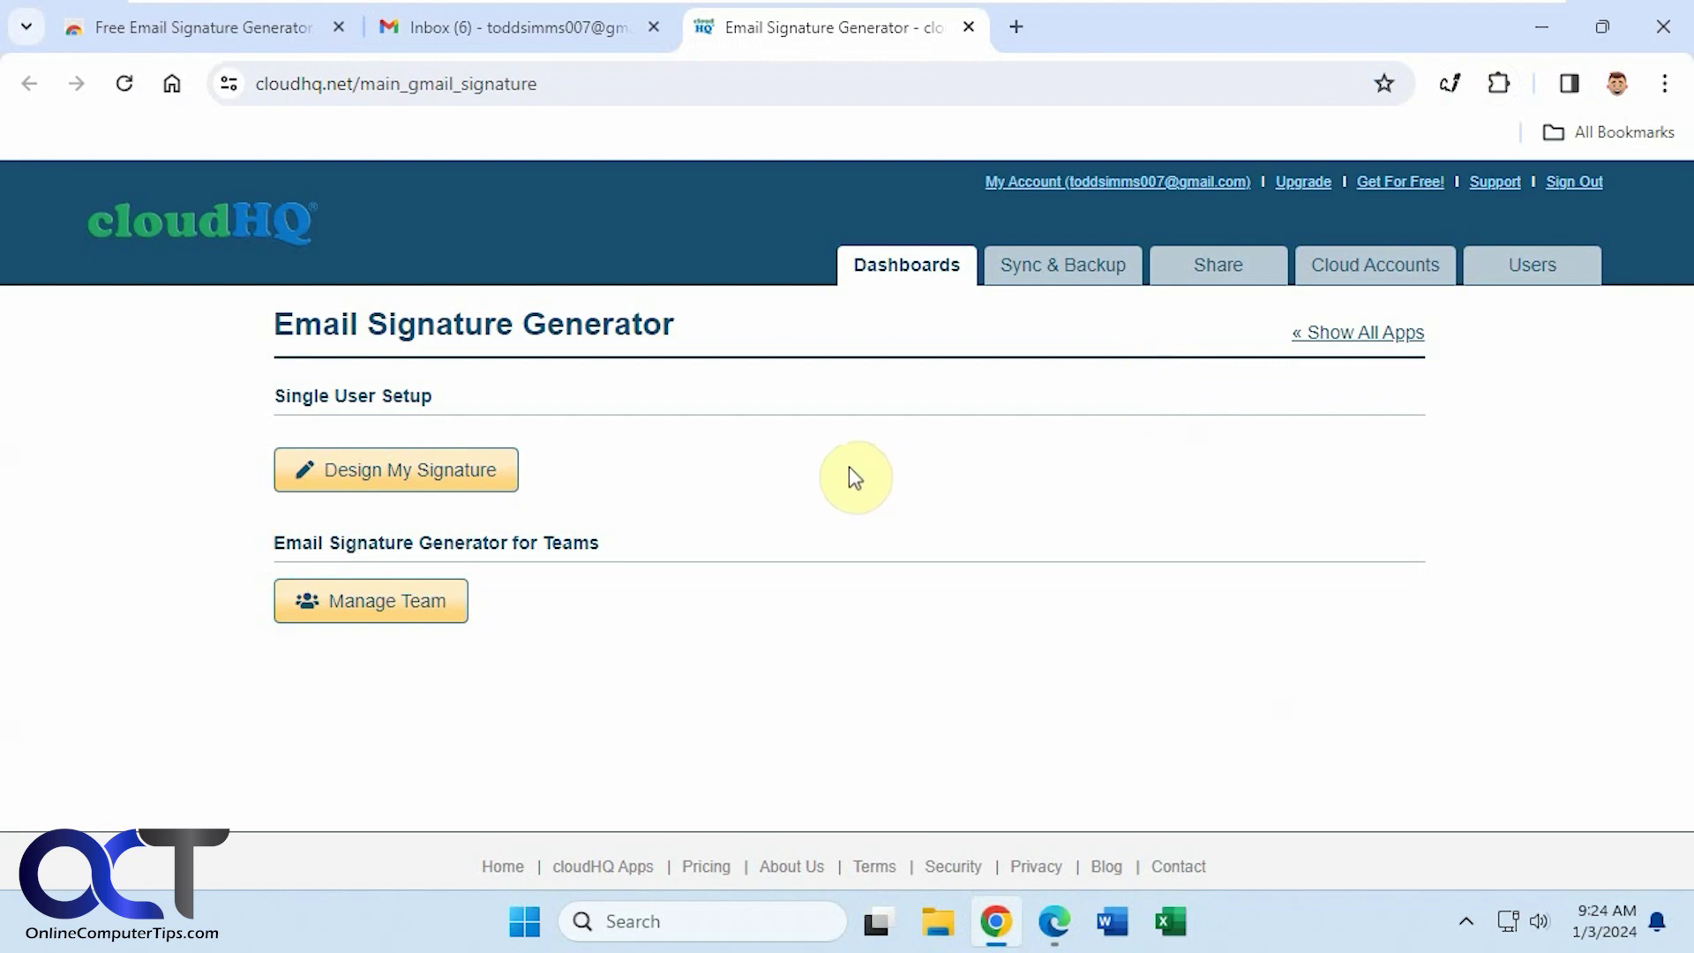
{"action": "left_click", "coordinate": [489, 471]}
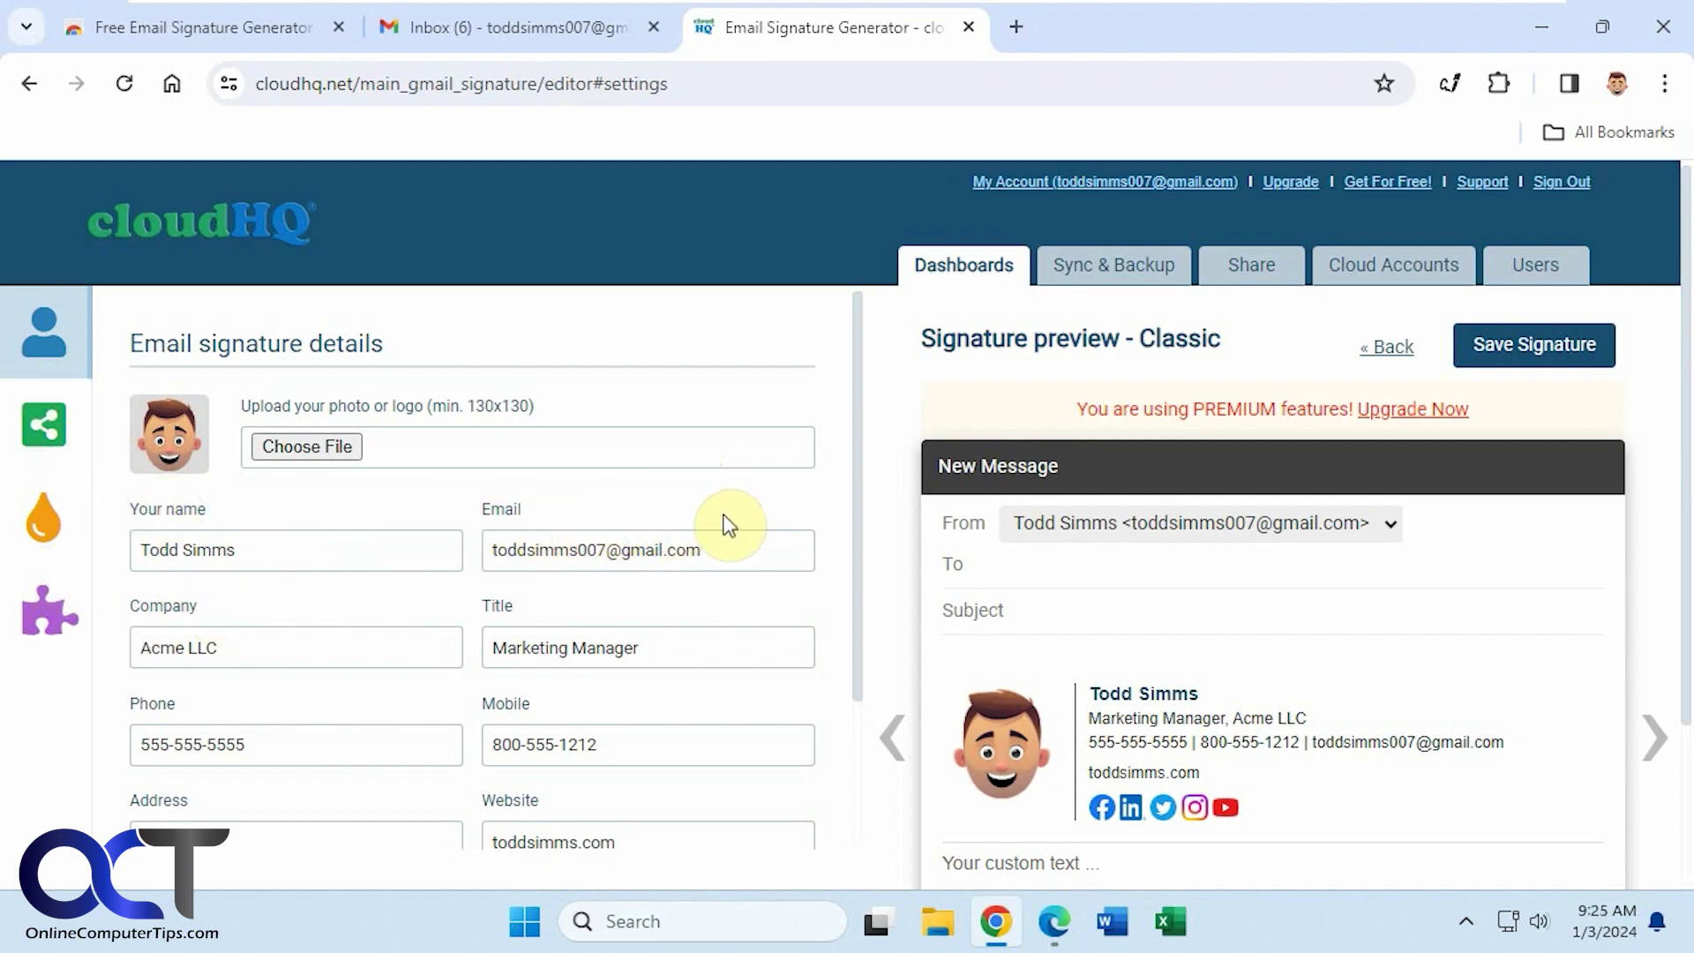
- In Gmail's general settings, enable inserting the signature before quoted text in replies, and save the changes
{"action": "left_click", "coordinate": [465, 34]}
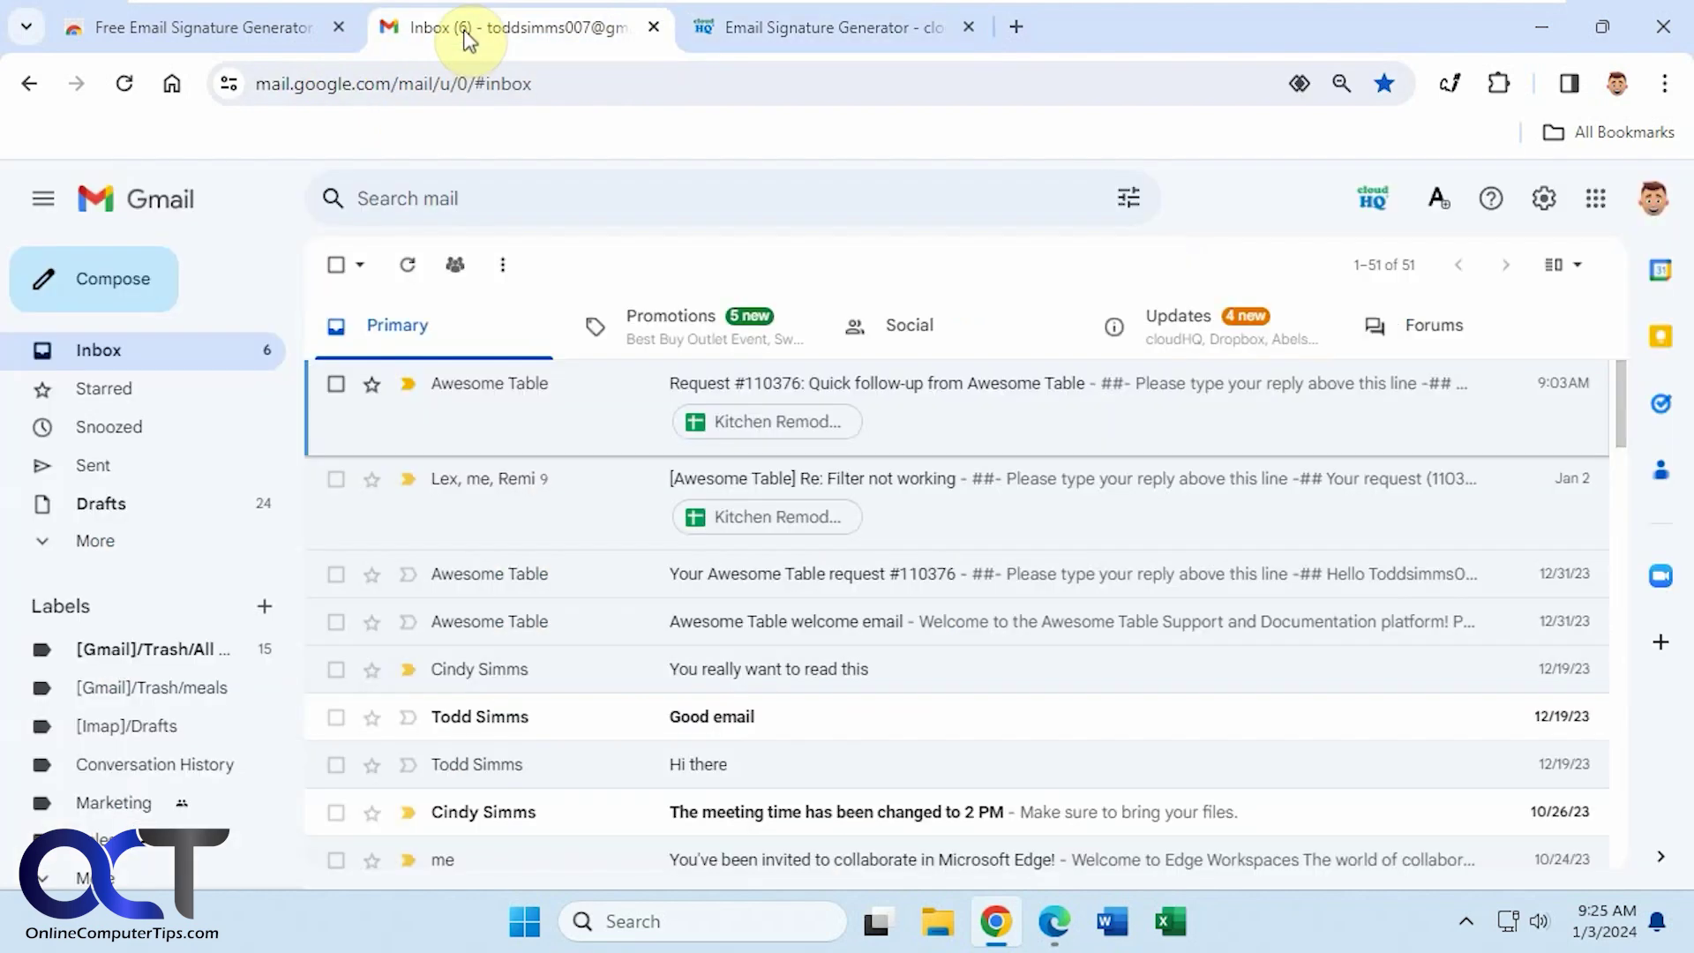
{"action": "left_click", "coordinate": [1554, 201]}
{"action": "left_click", "coordinate": [1469, 322]}
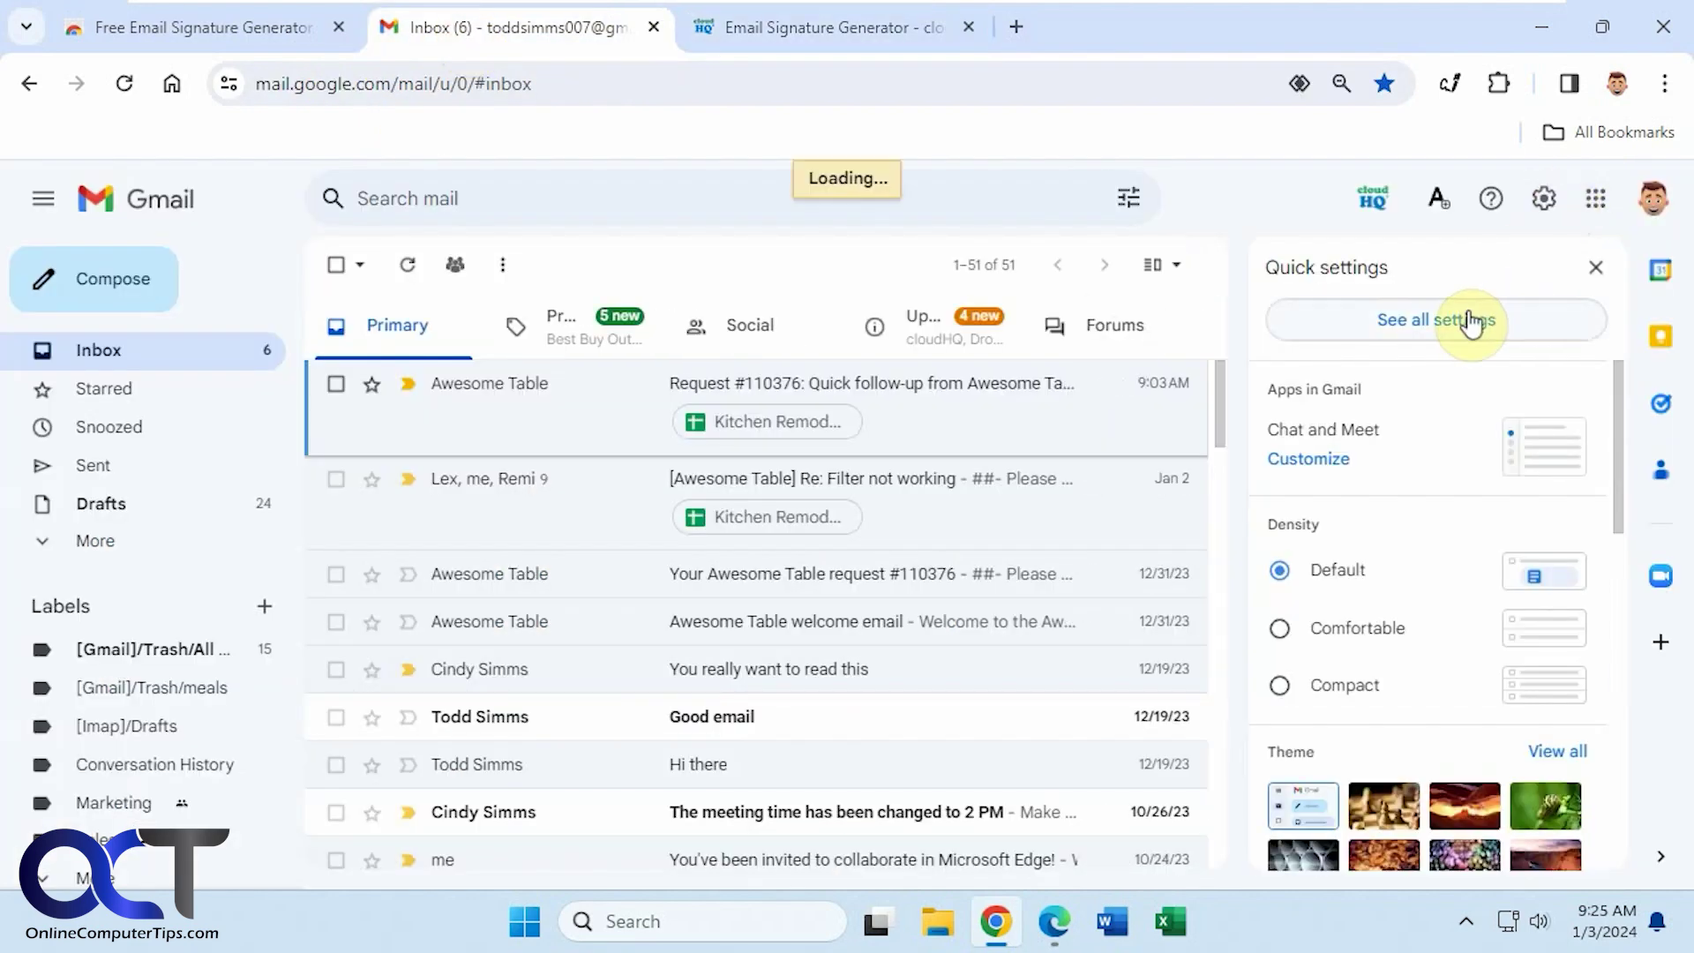
{"action": "scroll", "coordinate": [692, 494], "scroll_direction": "down", "scroll_amount": 20}
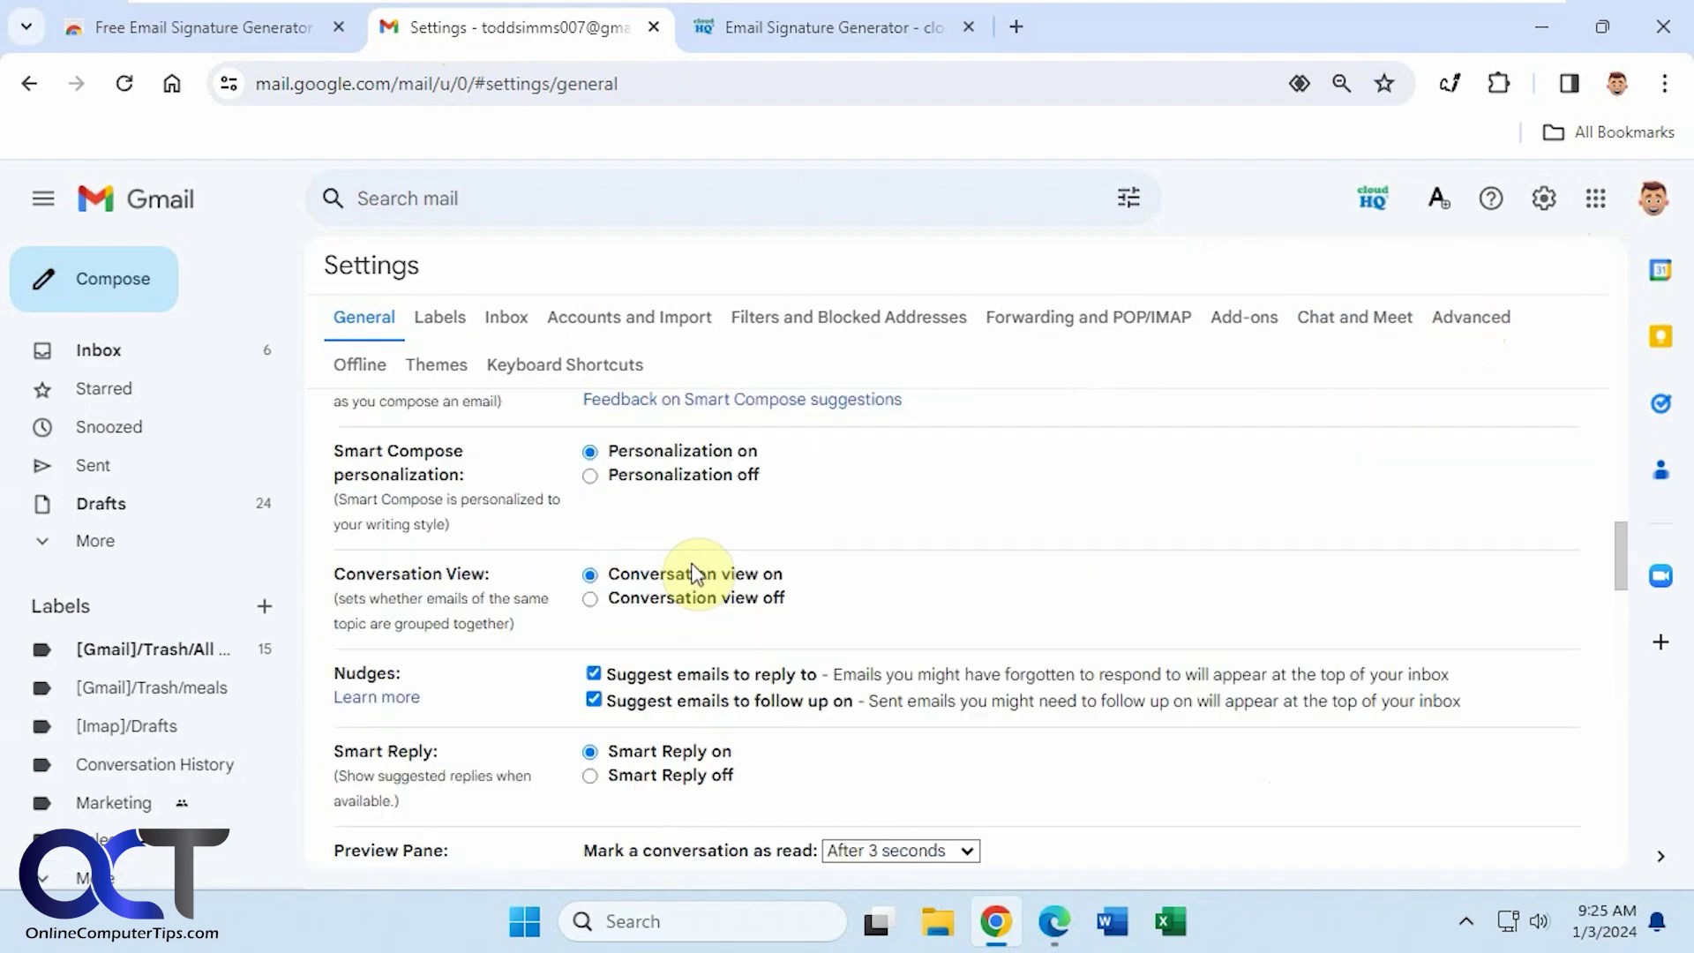
{"action": "scroll", "coordinate": [711, 572], "scroll_direction": "down", "scroll_amount": 10}
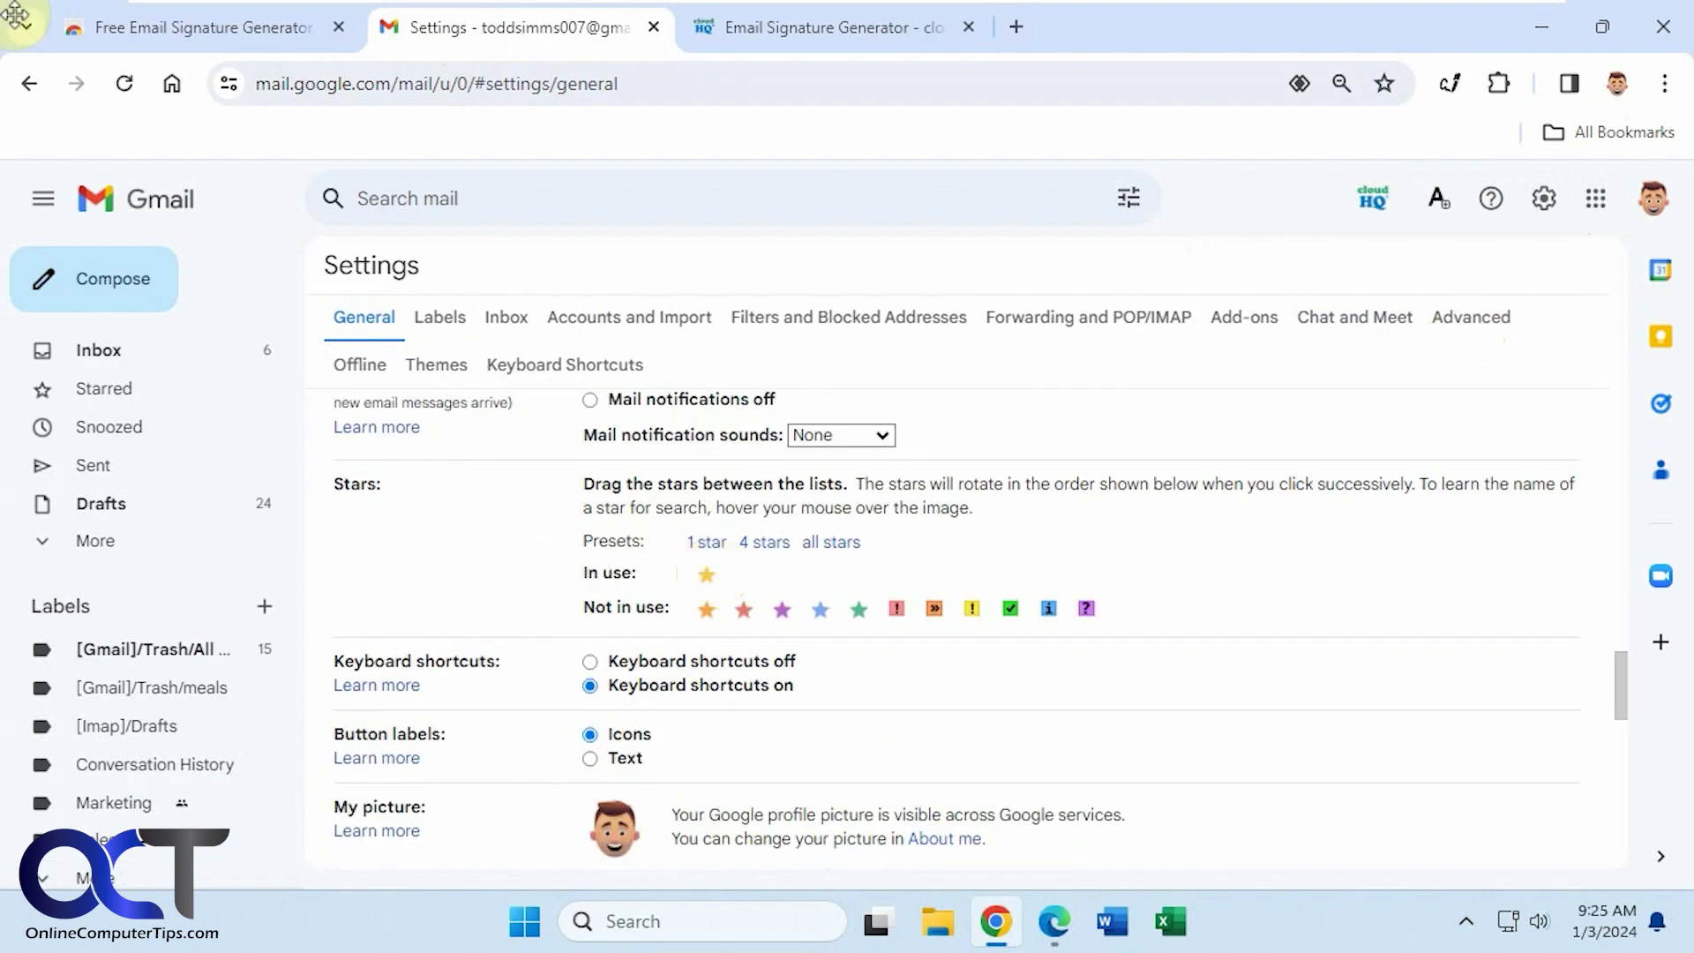
{"action": "scroll", "coordinate": [710, 573], "scroll_direction": "down", "scroll_amount": 3}
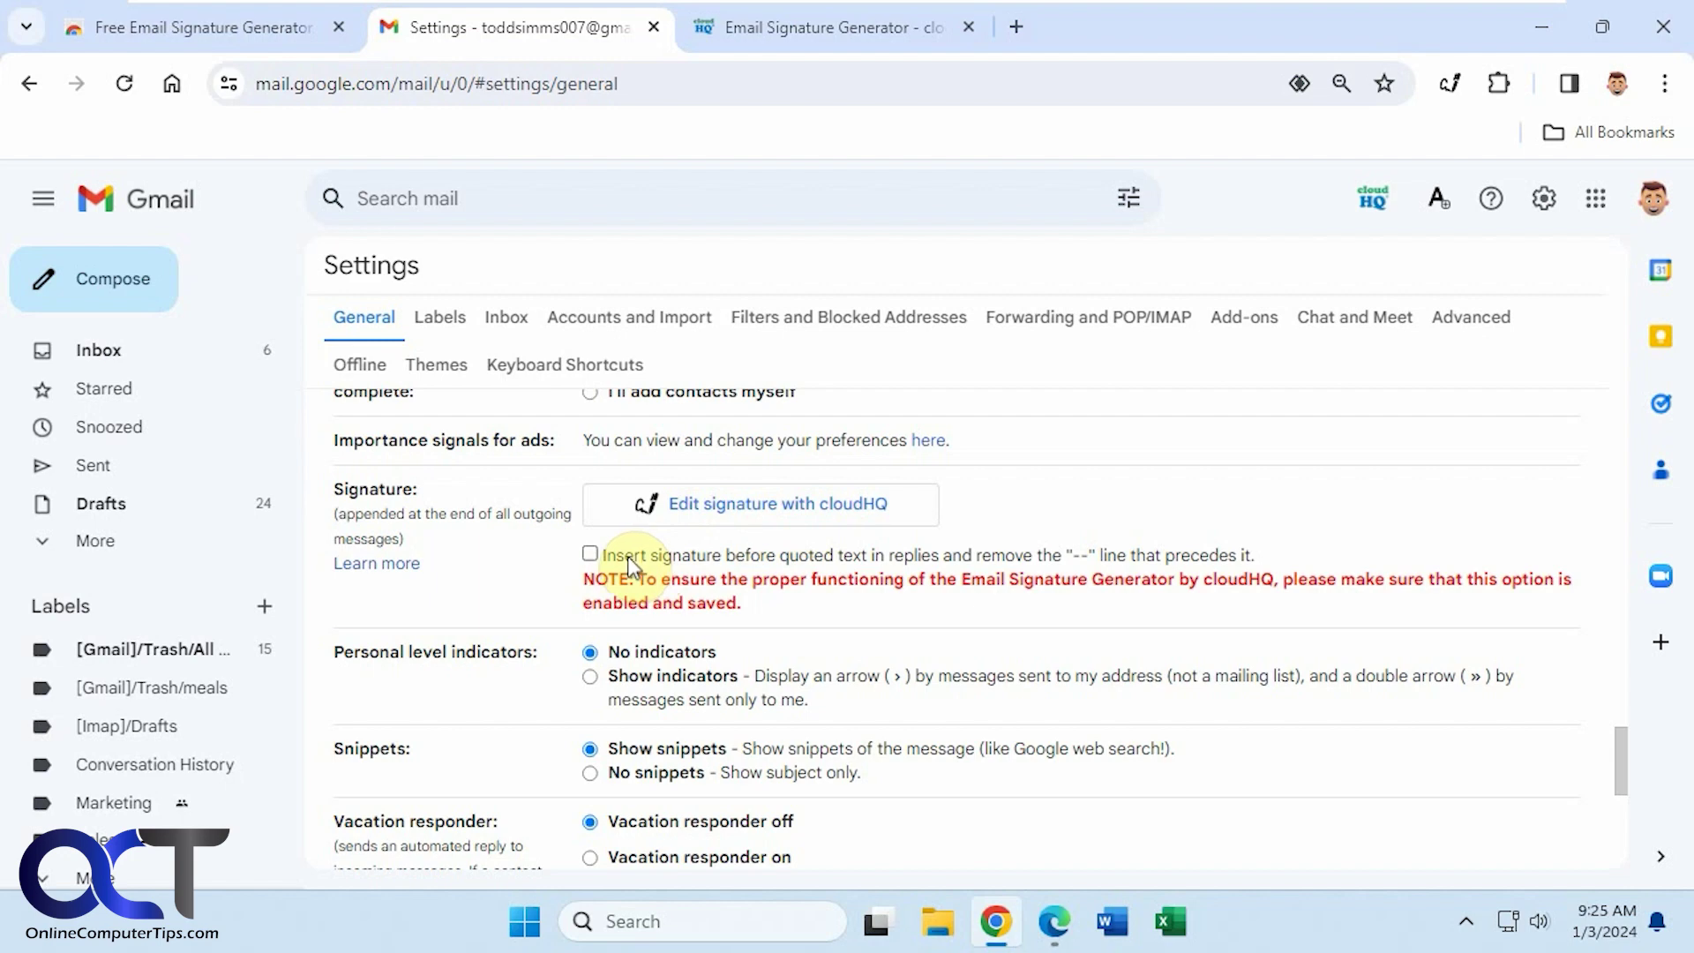
{"action": "scroll", "coordinate": [848, 622], "scroll_direction": "down", "scroll_amount": 6}
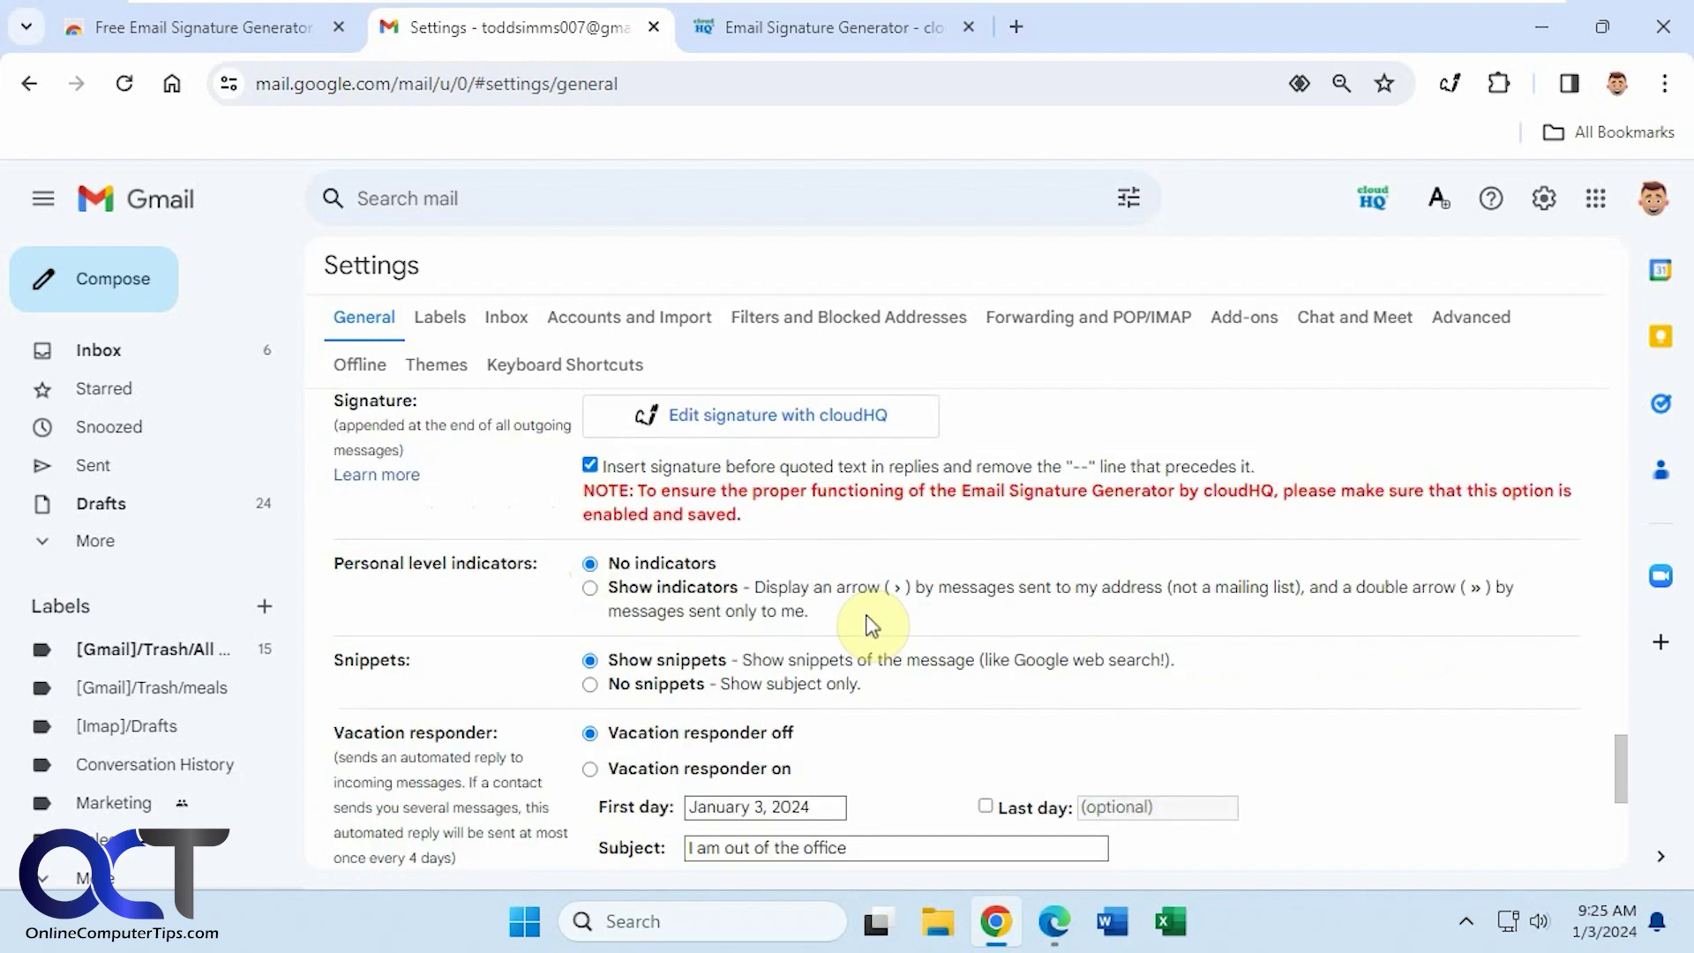
{"action": "left_click", "coordinate": [921, 744]}
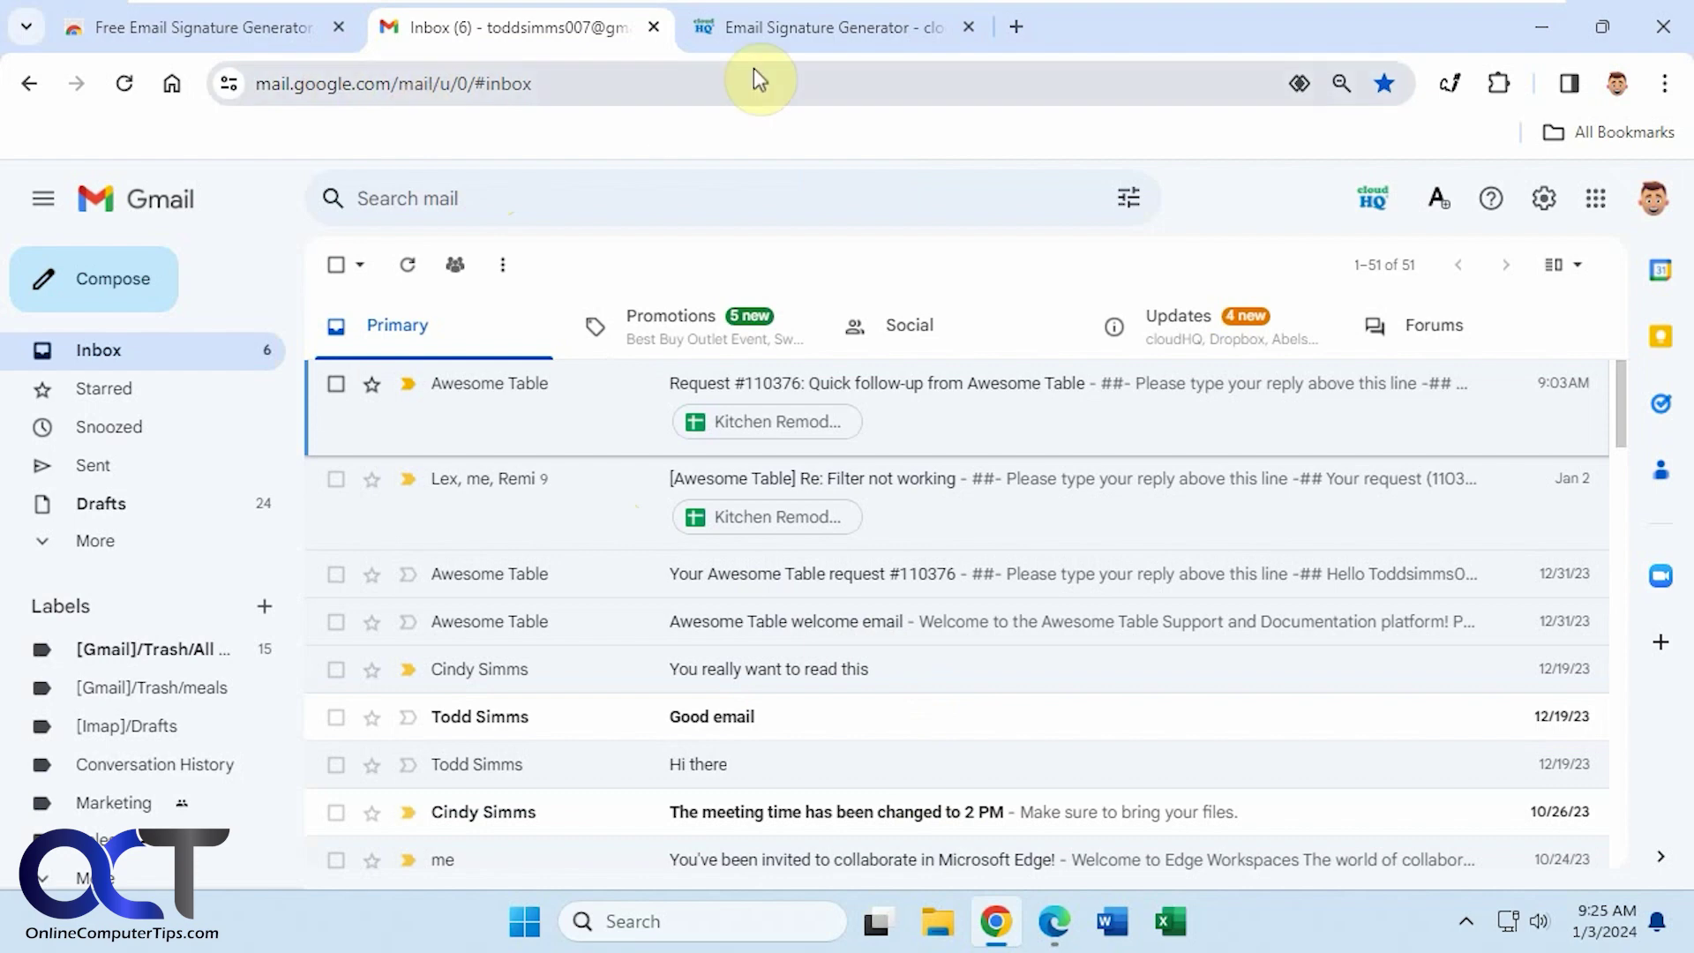
- Remove the Free Email Signature Generator by cloudHQ extension from Chrome
{"action": "left_click", "coordinate": [245, 26]}
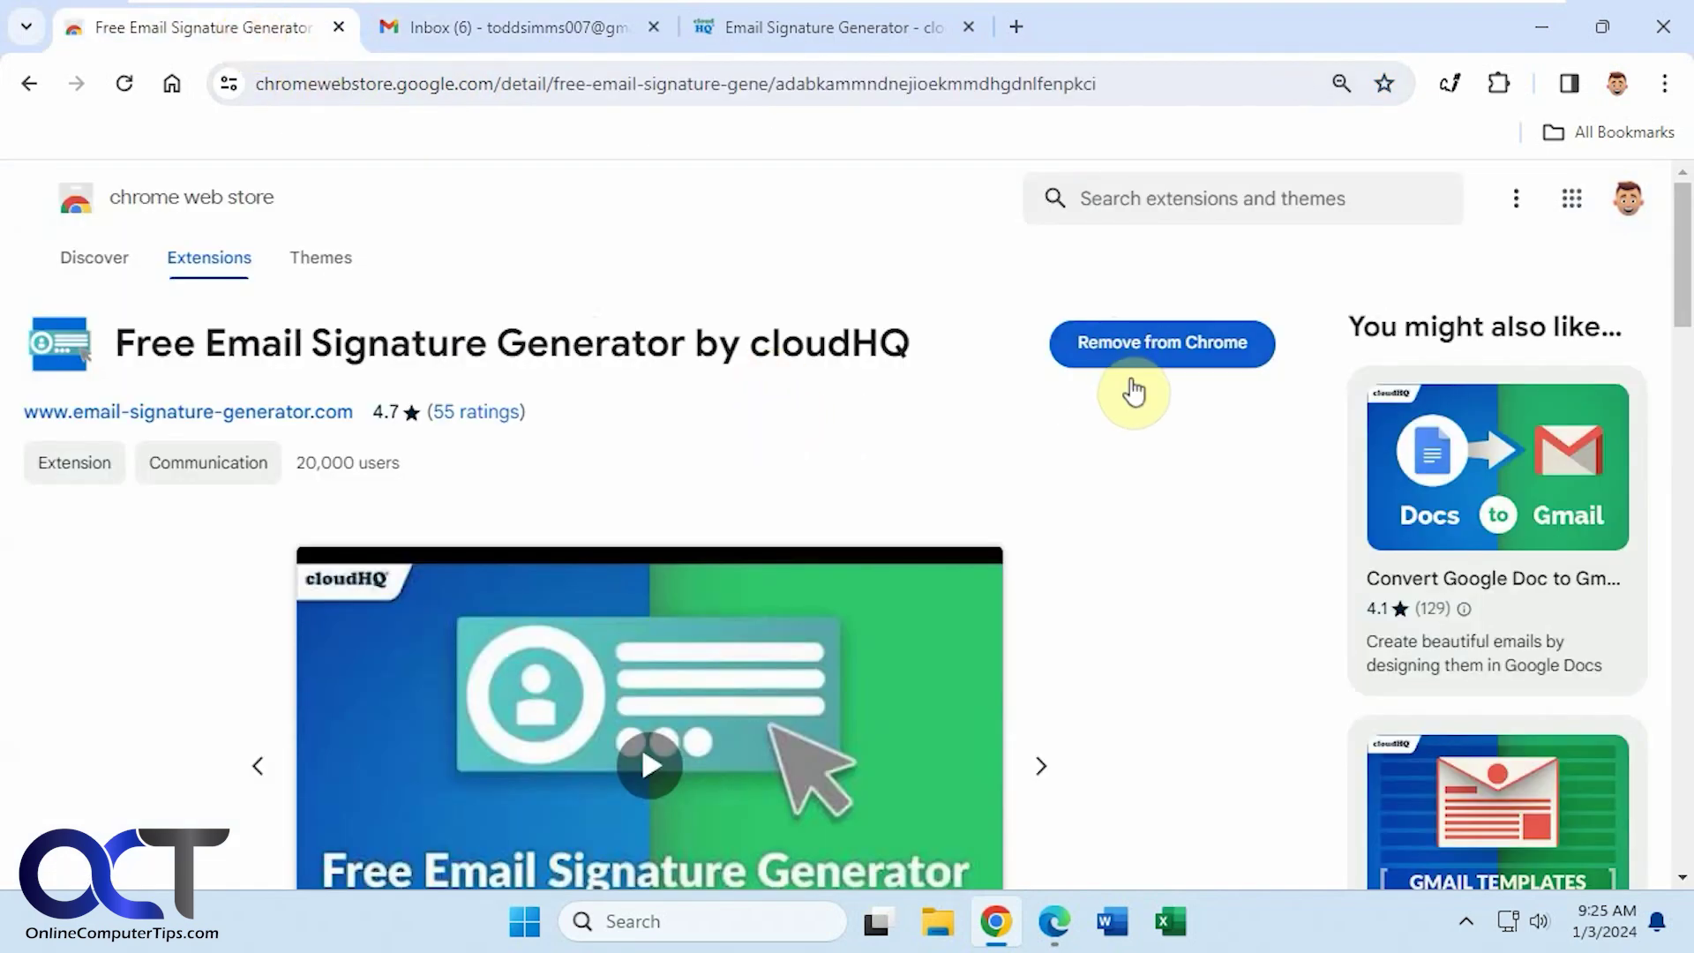
{"action": "left_click", "coordinate": [1136, 346]}
{"action": "left_click", "coordinate": [1262, 318]}
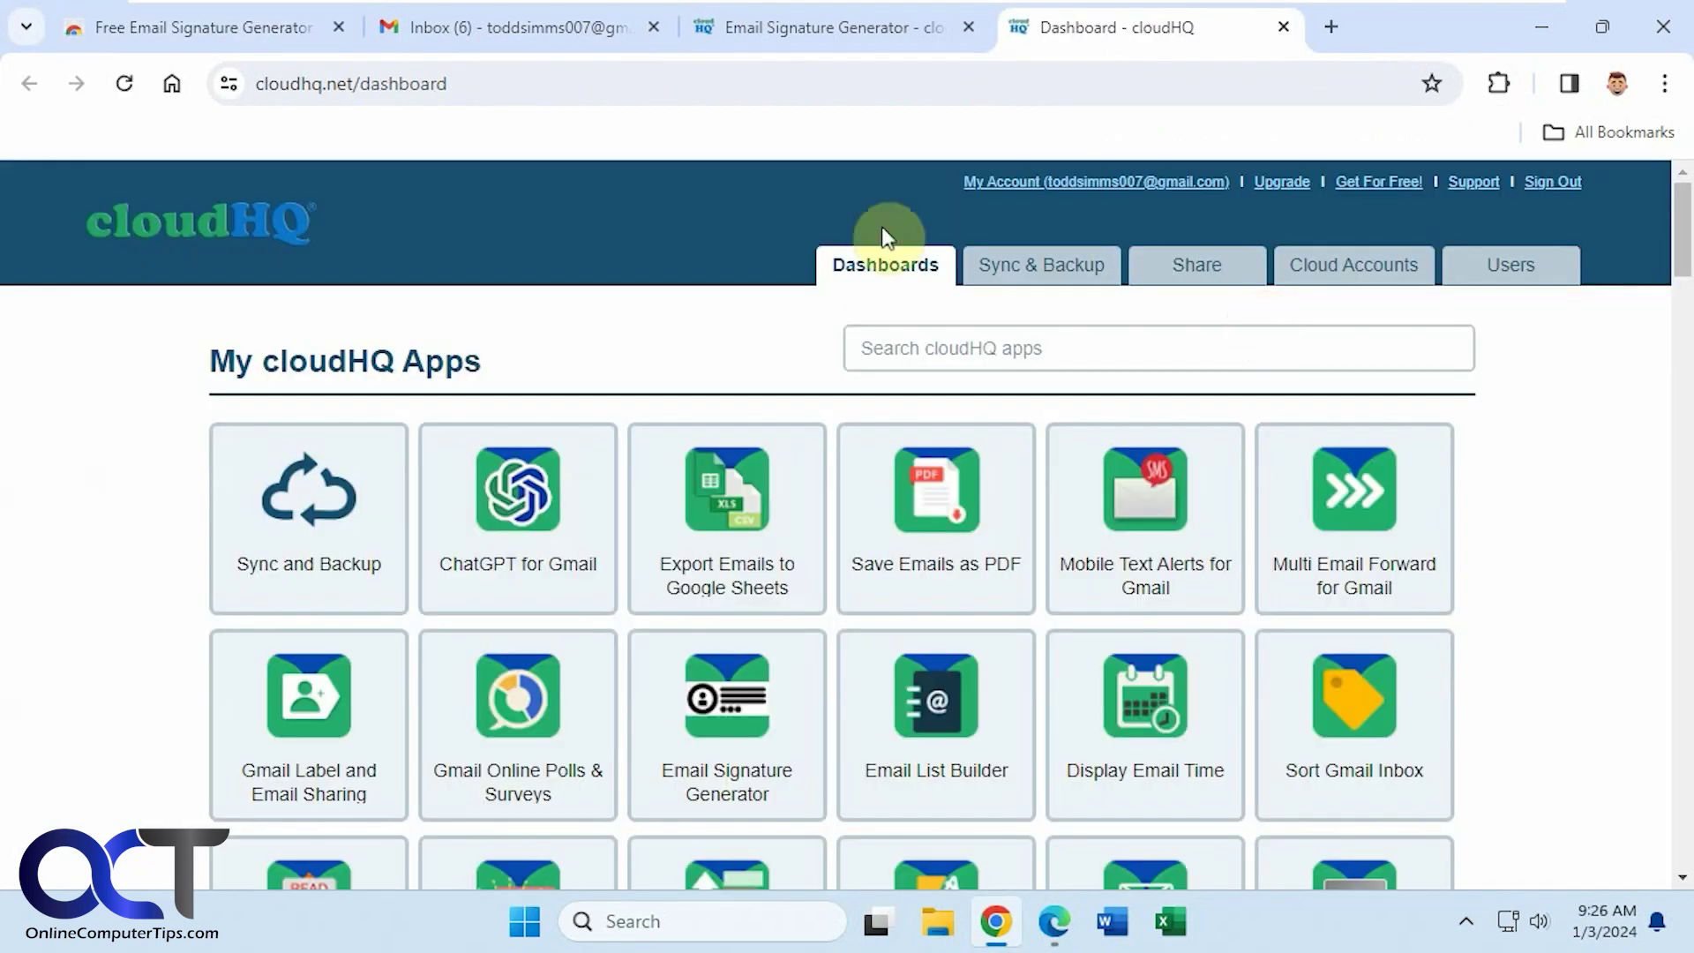
- Open the signature section of Gmail's general settings and examine the content of My signature
{"action": "left_click", "coordinate": [459, 39]}
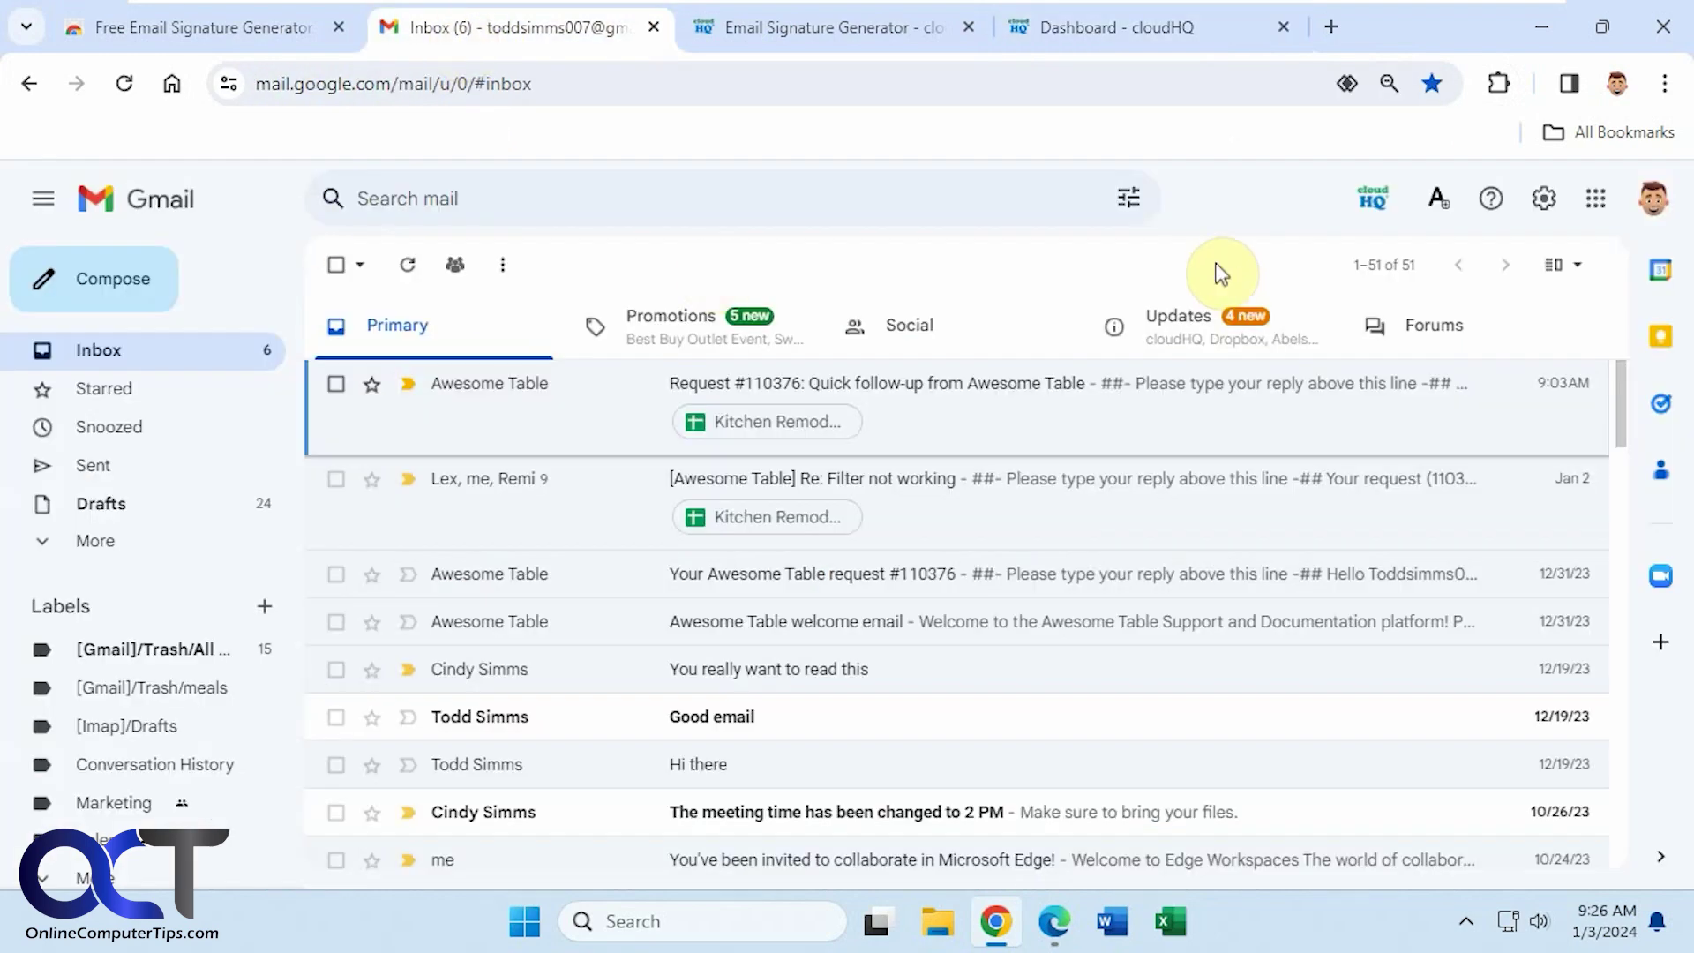
{"action": "left_click", "coordinate": [1543, 212]}
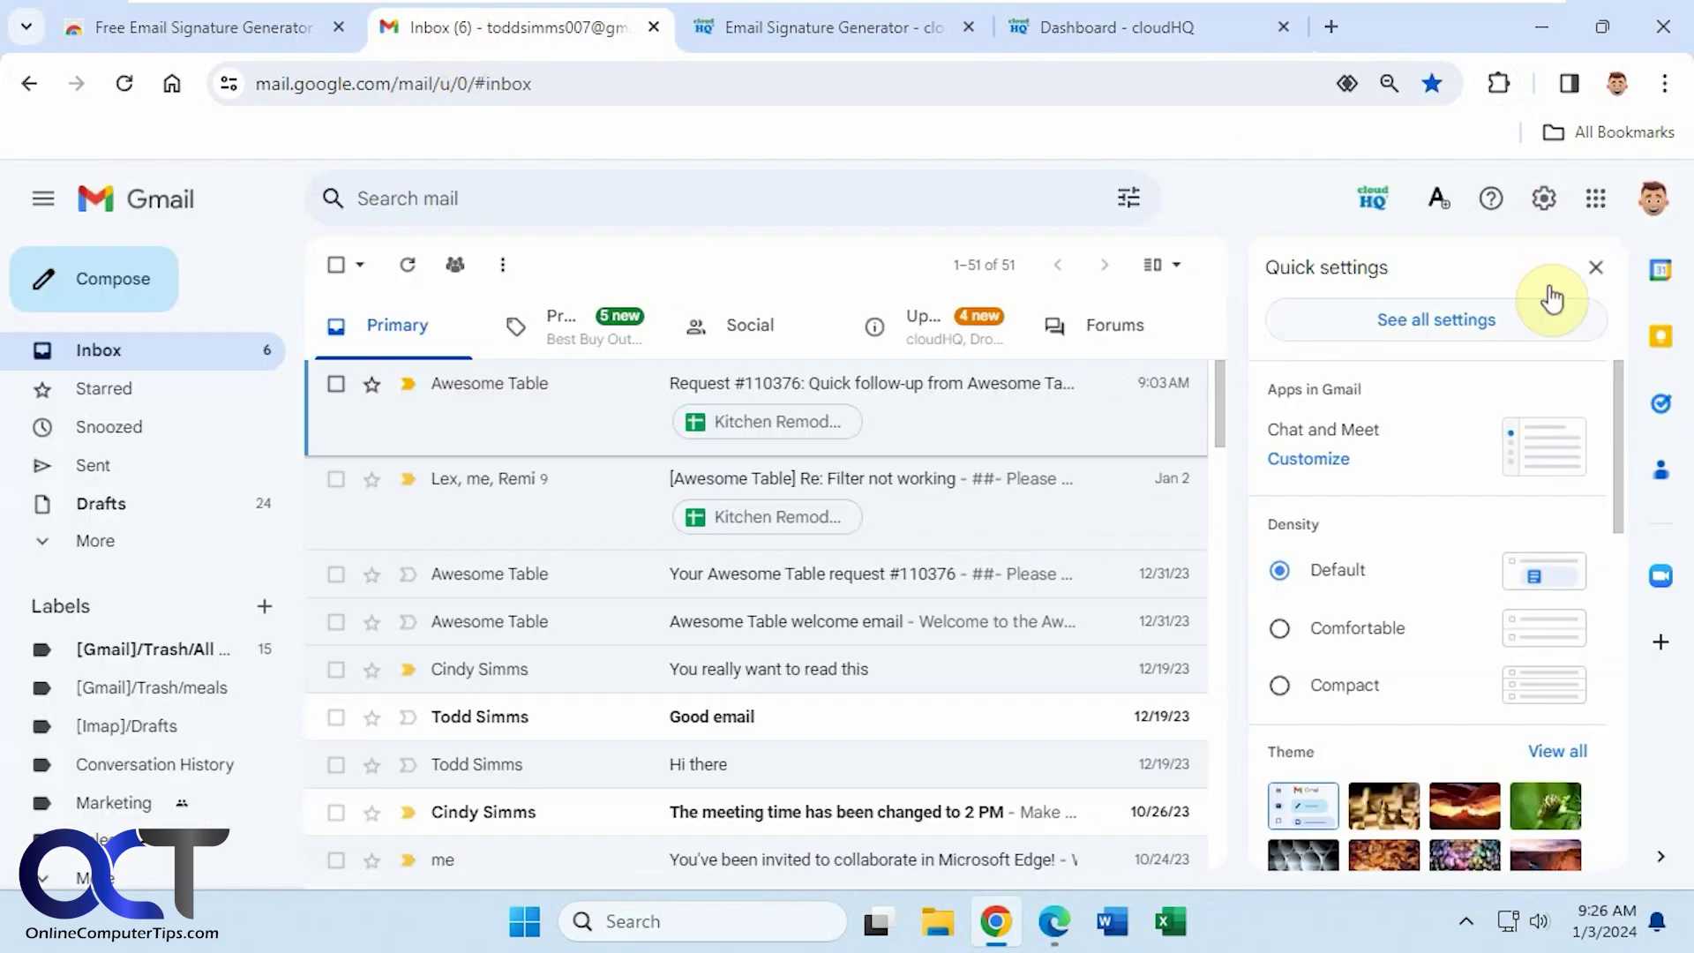
{"action": "left_click", "coordinate": [1500, 325]}
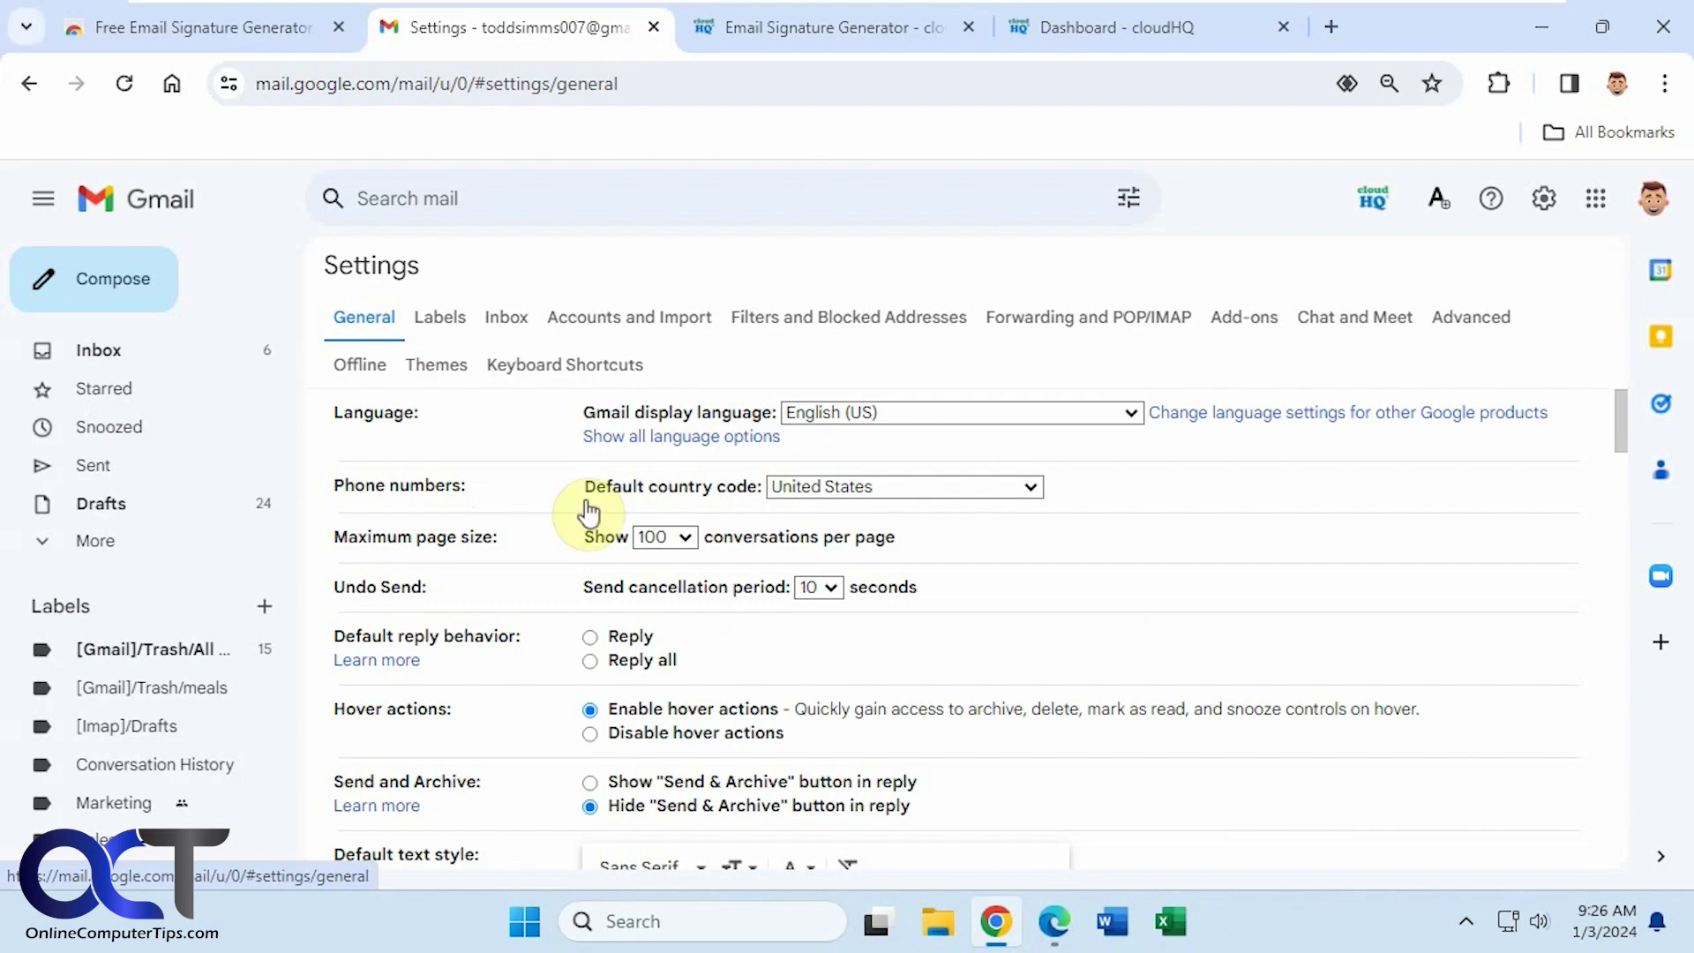
{"action": "scroll", "coordinate": [591, 509], "scroll_direction": "down", "scroll_amount": 15}
{"action": "scroll", "coordinate": [596, 510], "scroll_direction": "down", "scroll_amount": 15}
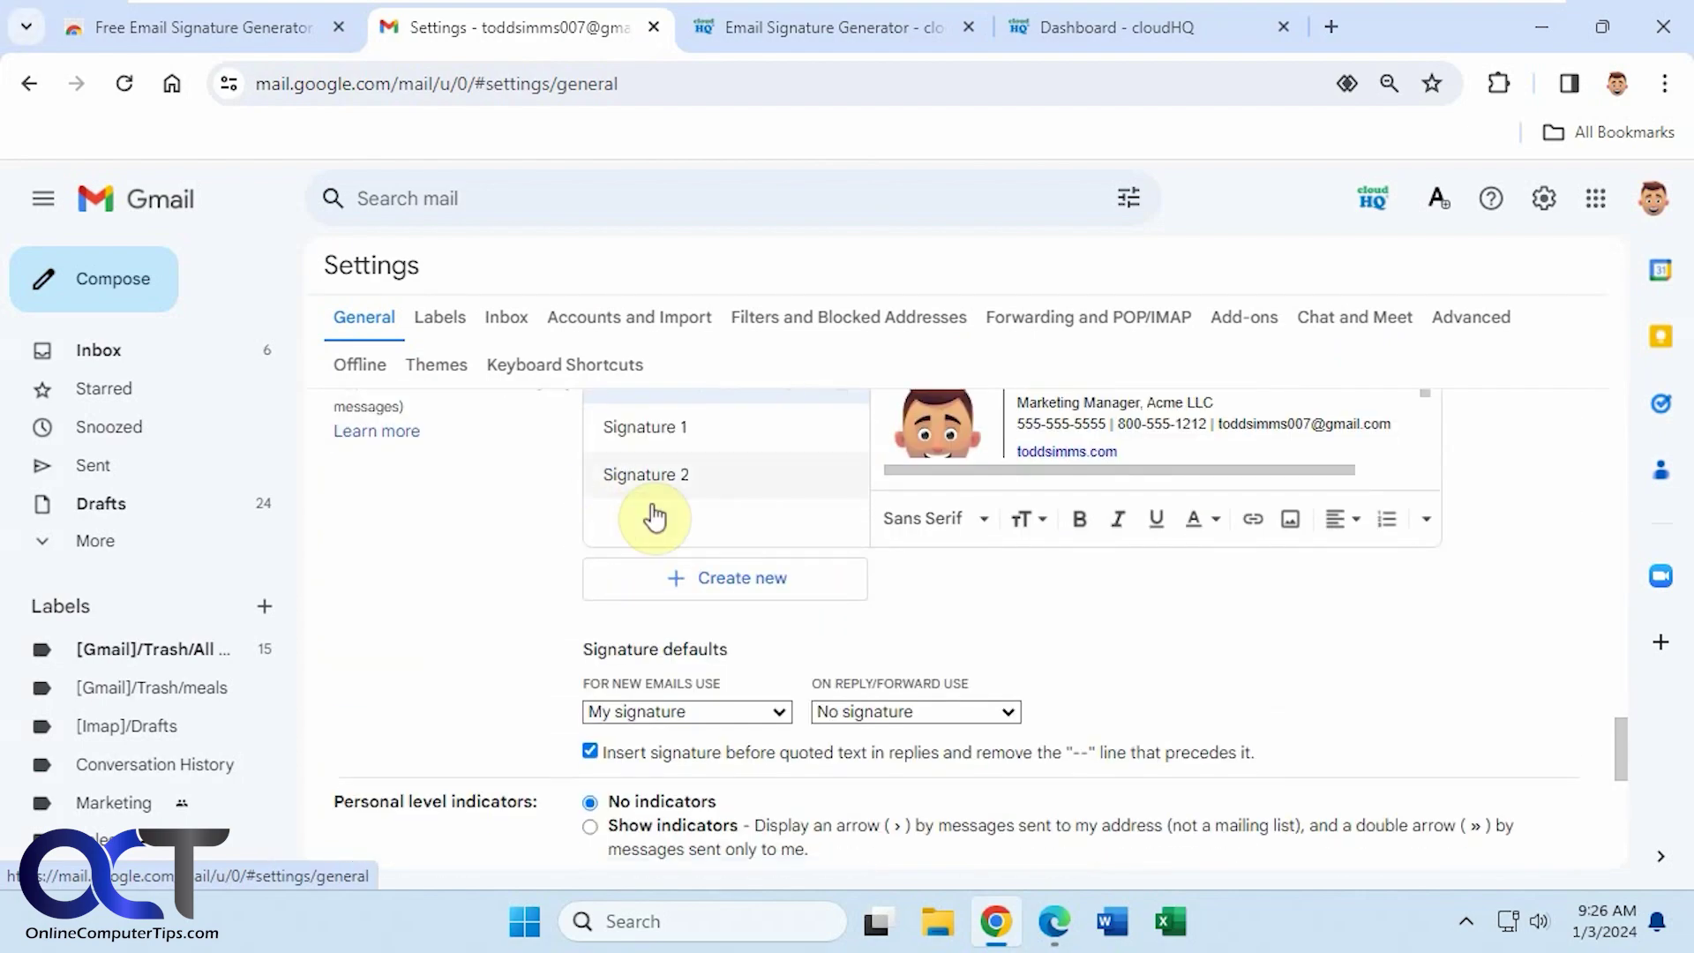
{"action": "scroll", "coordinate": [648, 511], "scroll_direction": "up", "scroll_amount": 1}
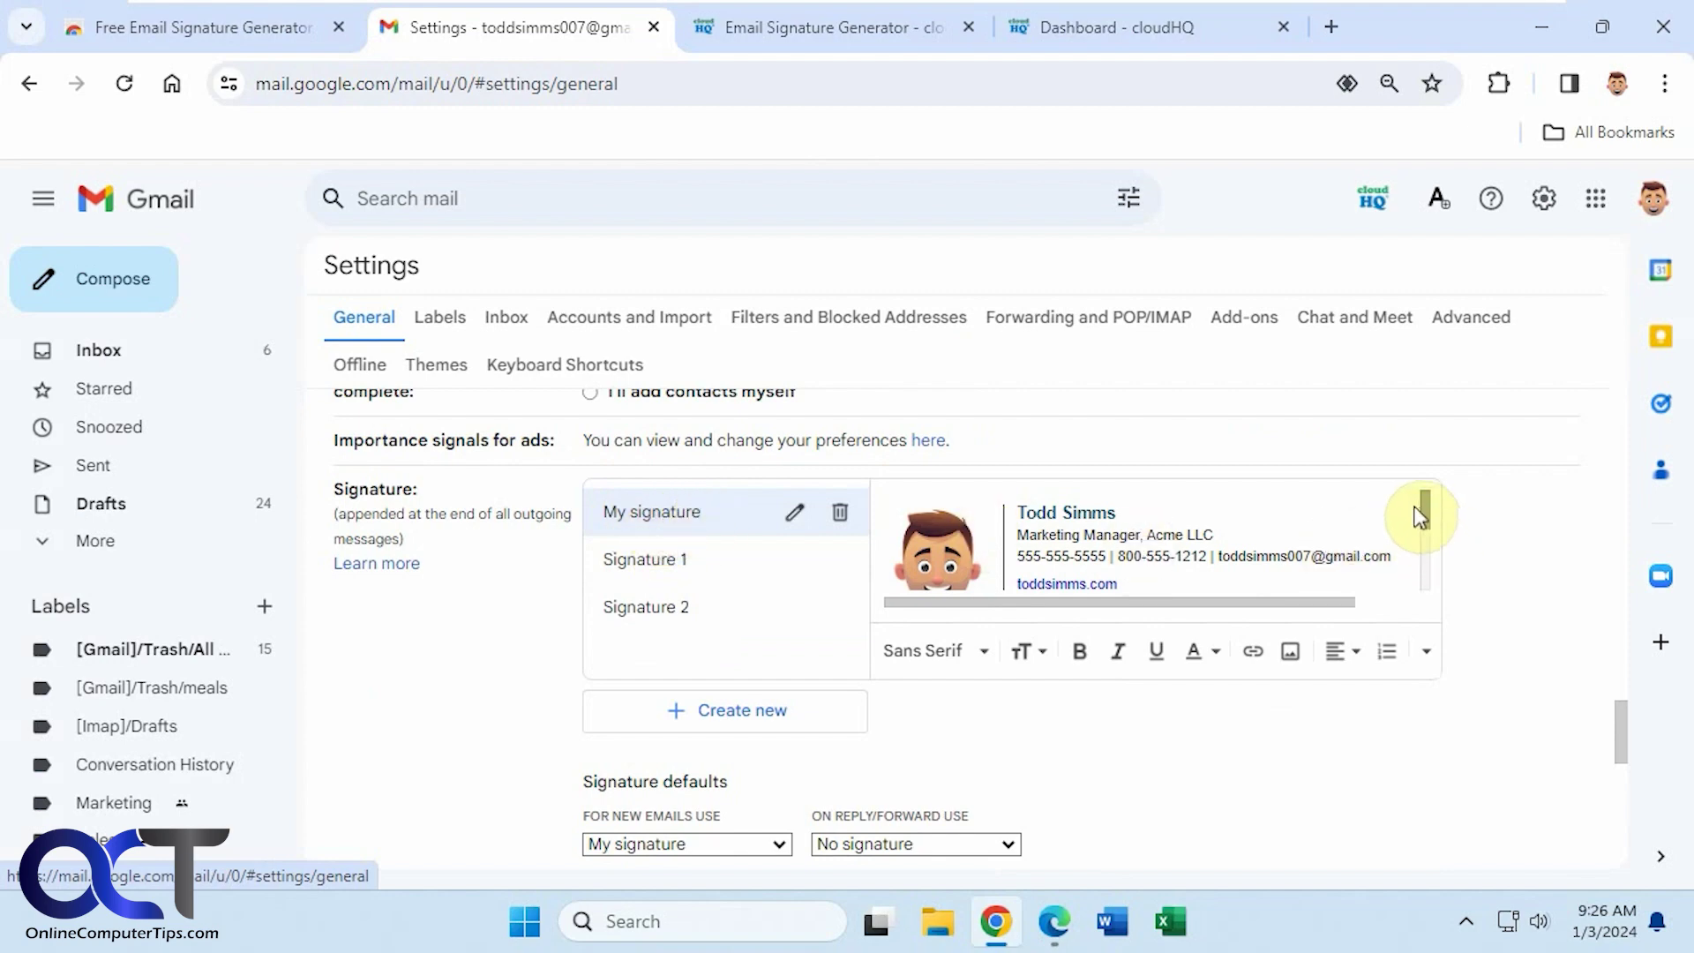
{"action": "mouse_move", "coordinate": [1415, 516]}
{"action": "left_mouse_down"}
{"action": "mouse_move", "coordinate": [1399, 548]}
{"action": "mouse_move", "coordinate": [1399, 495]}
{"action": "left_mouse_up"}
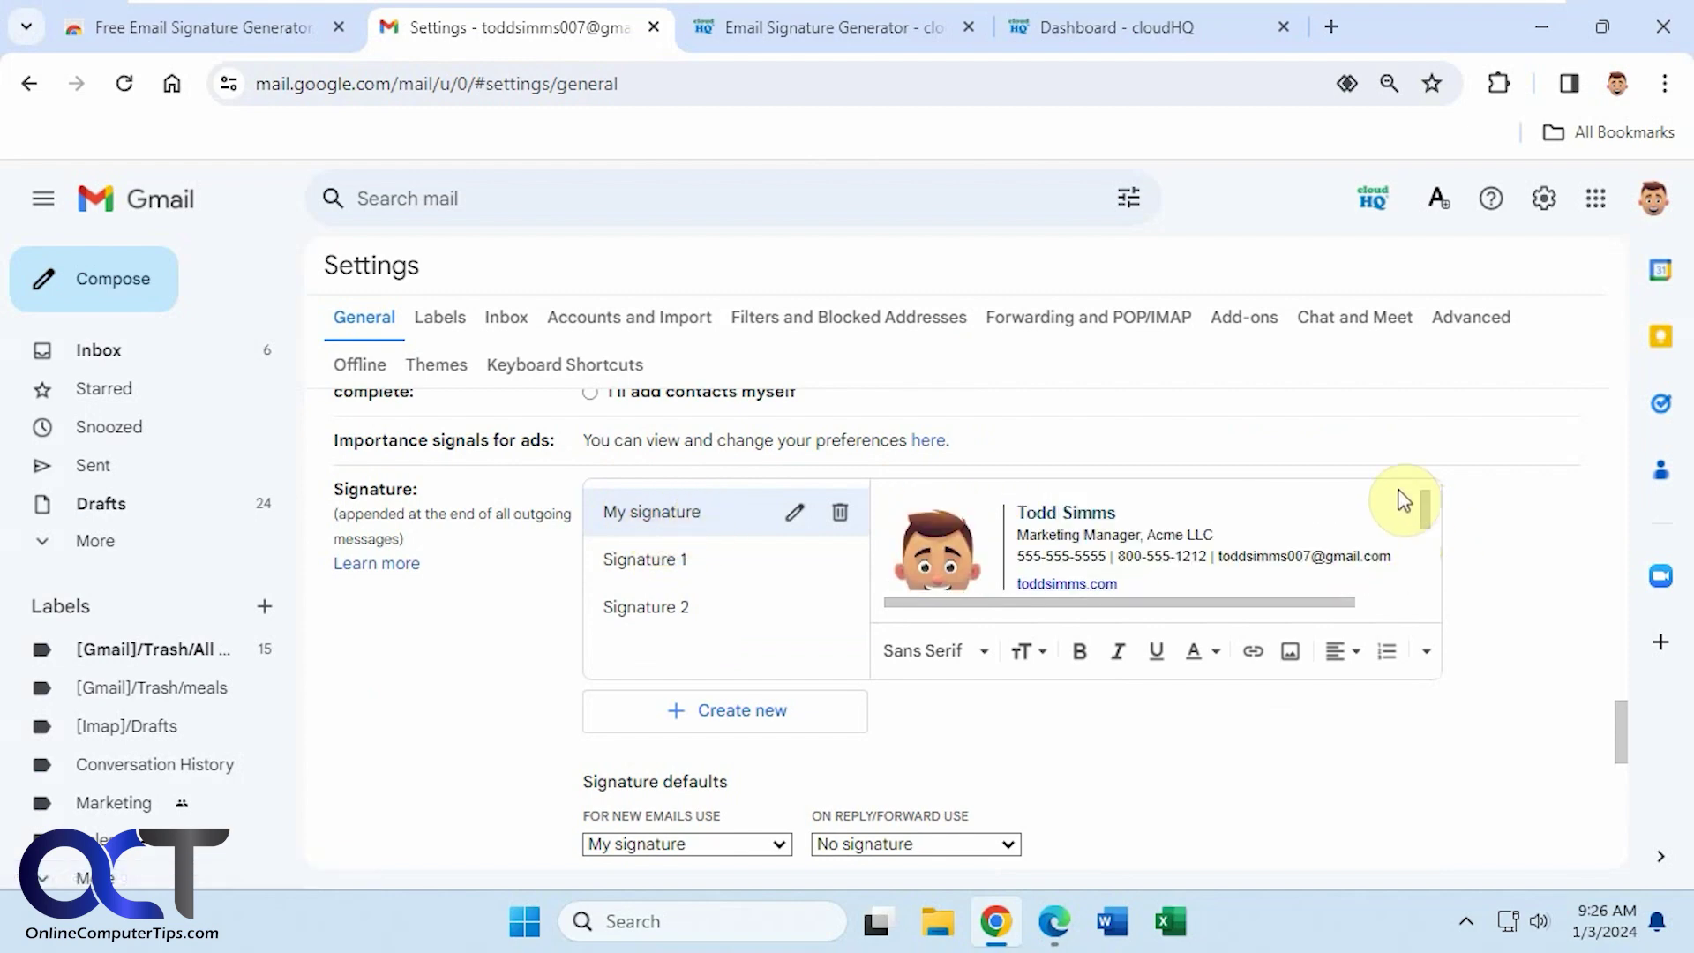
- View the contents of Signature 1 and Signature 2 in the signature list
{"action": "left_click", "coordinate": [711, 570]}
{"action": "left_click", "coordinate": [707, 605]}
{"action": "left_click", "coordinate": [706, 567]}
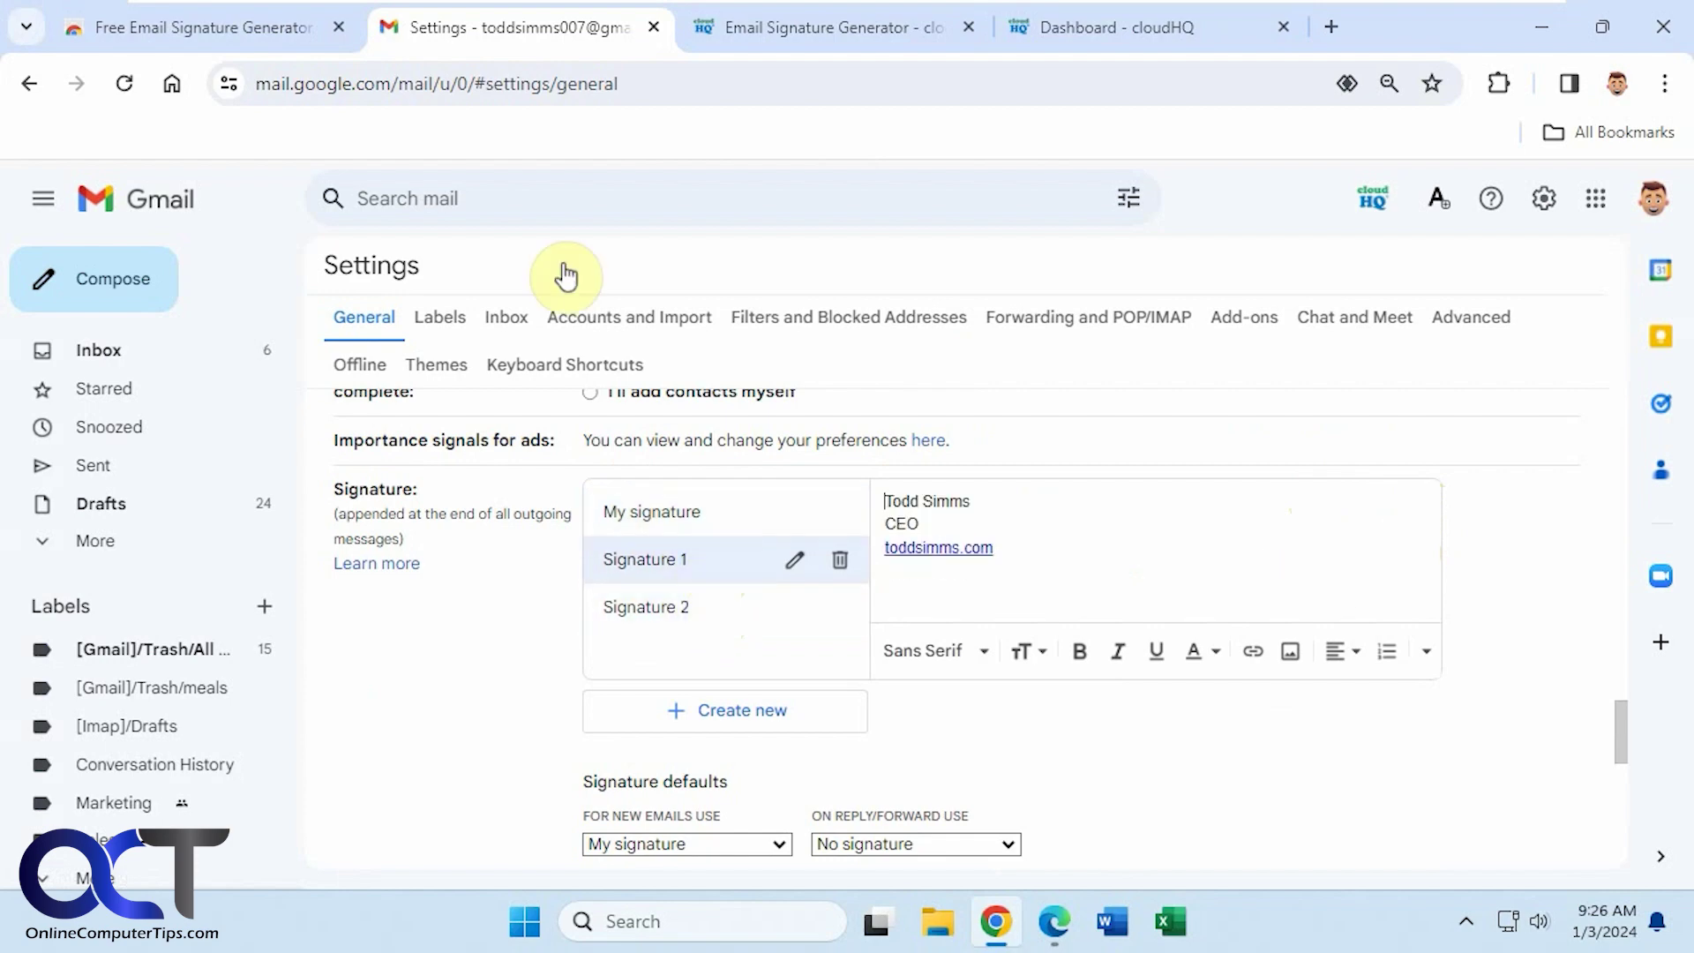
- Start a new message, try Signature 1 and Signature 2 in it, restore My signature, and close the message
{"action": "left_click", "coordinate": [83, 278]}
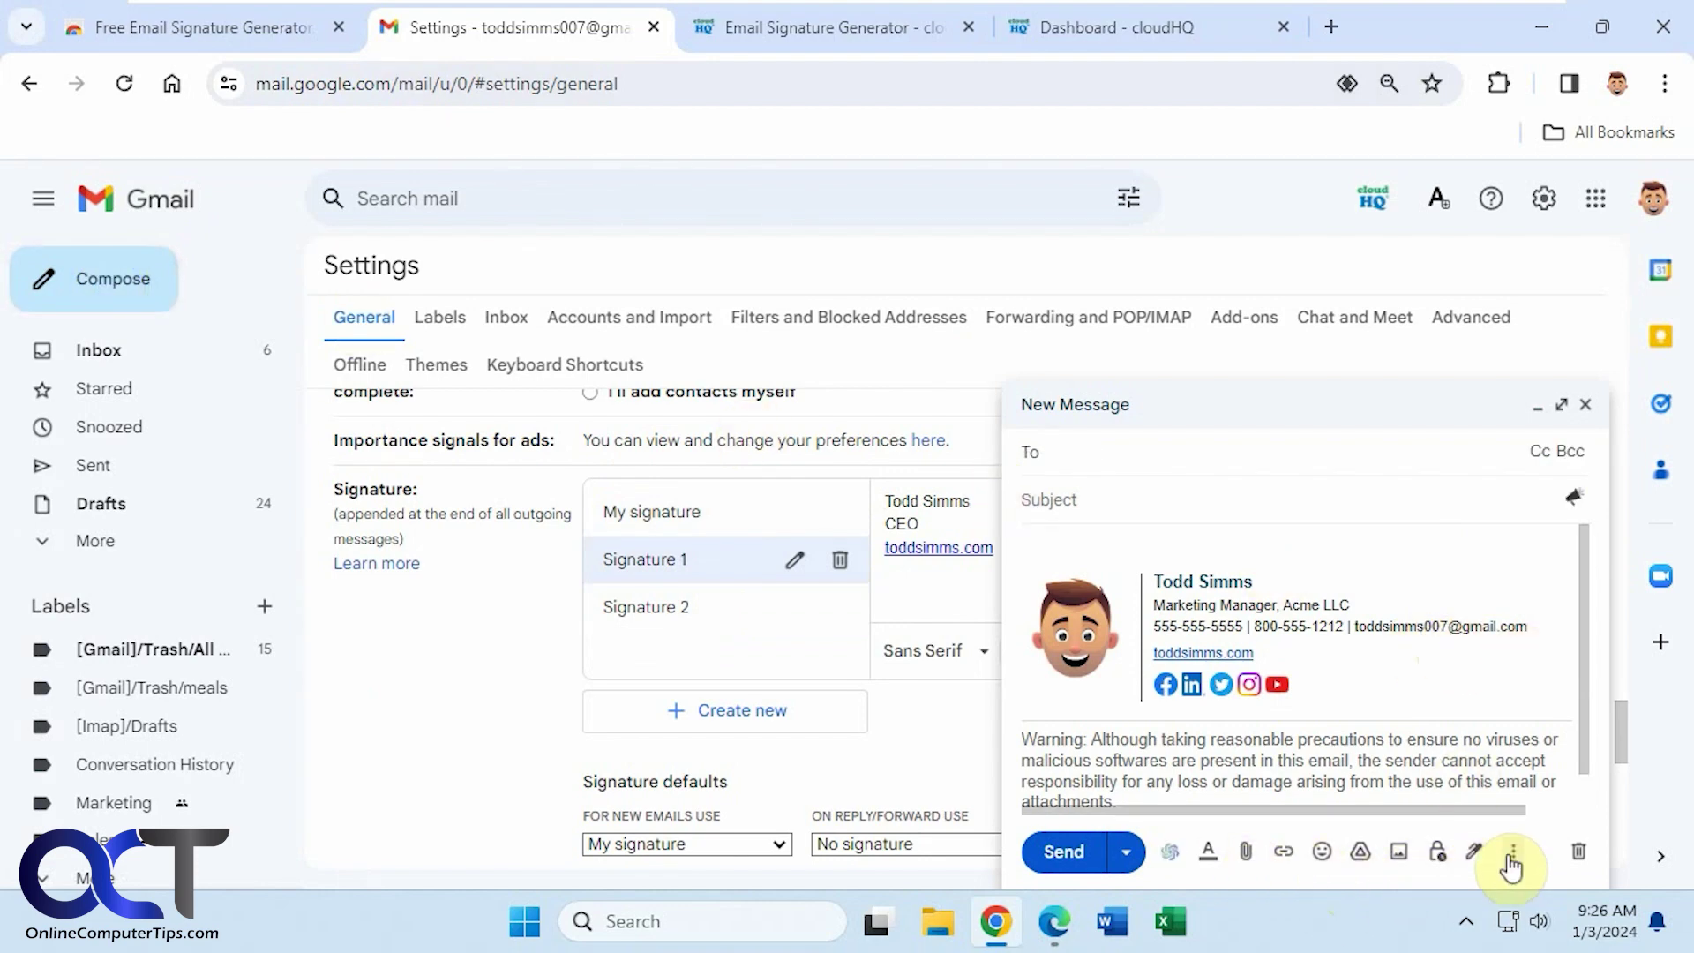
{"action": "left_click", "coordinate": [1472, 851]}
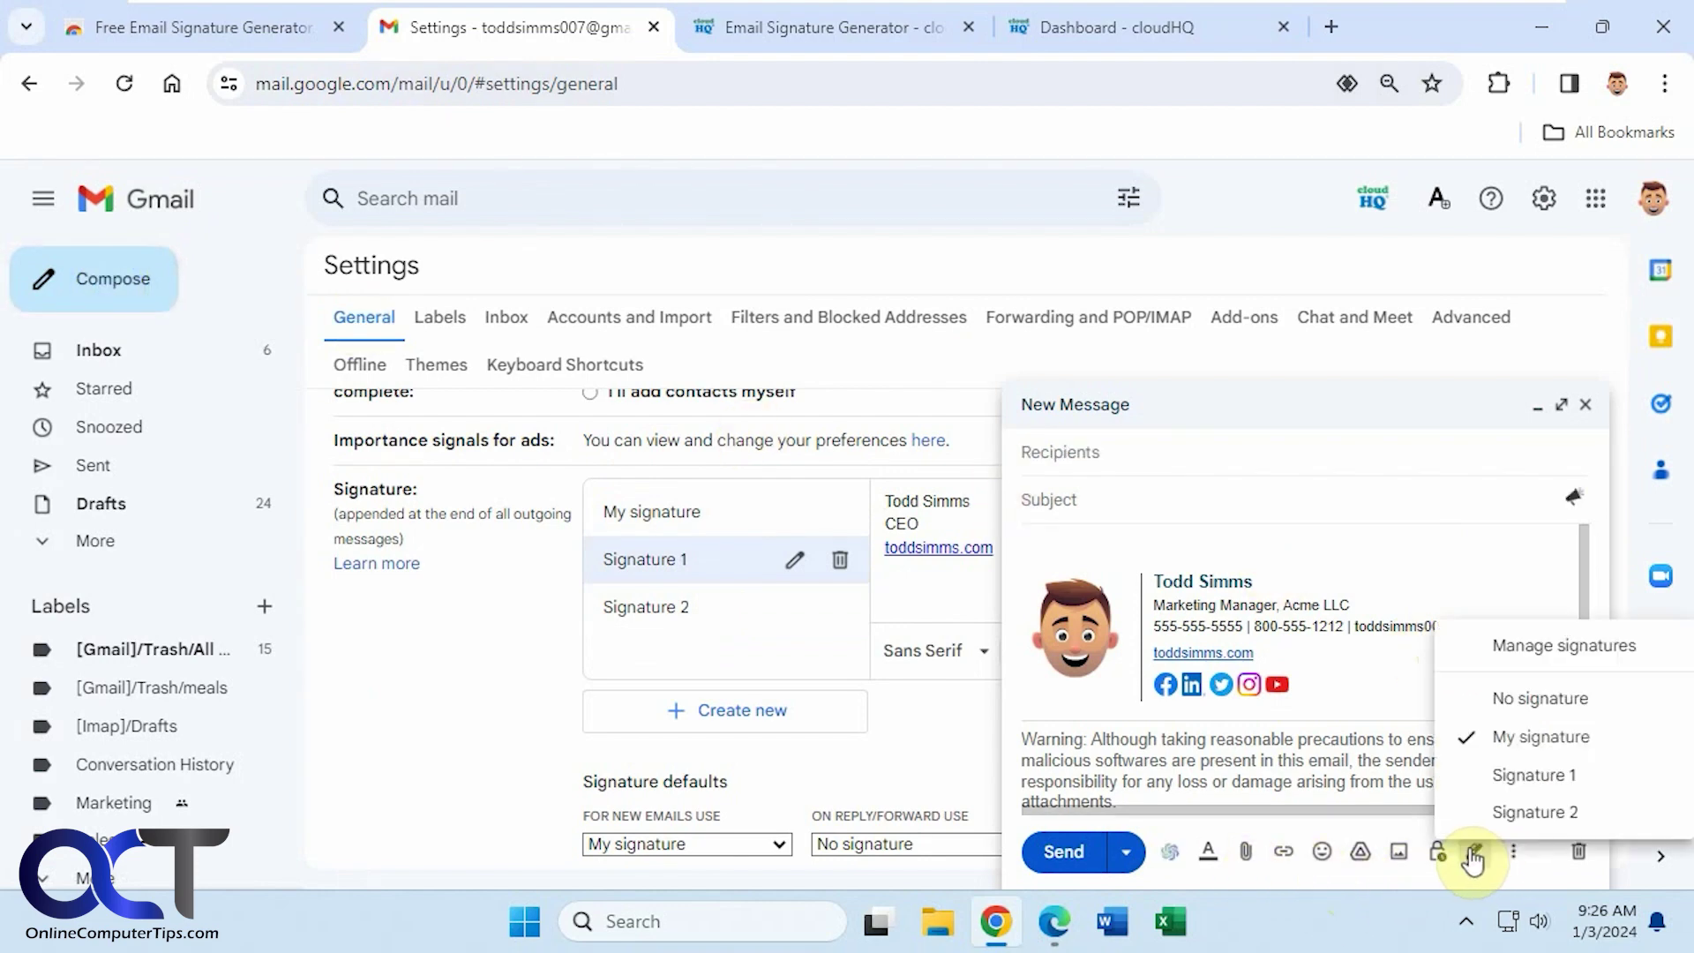
{"action": "left_click", "coordinate": [1539, 782]}
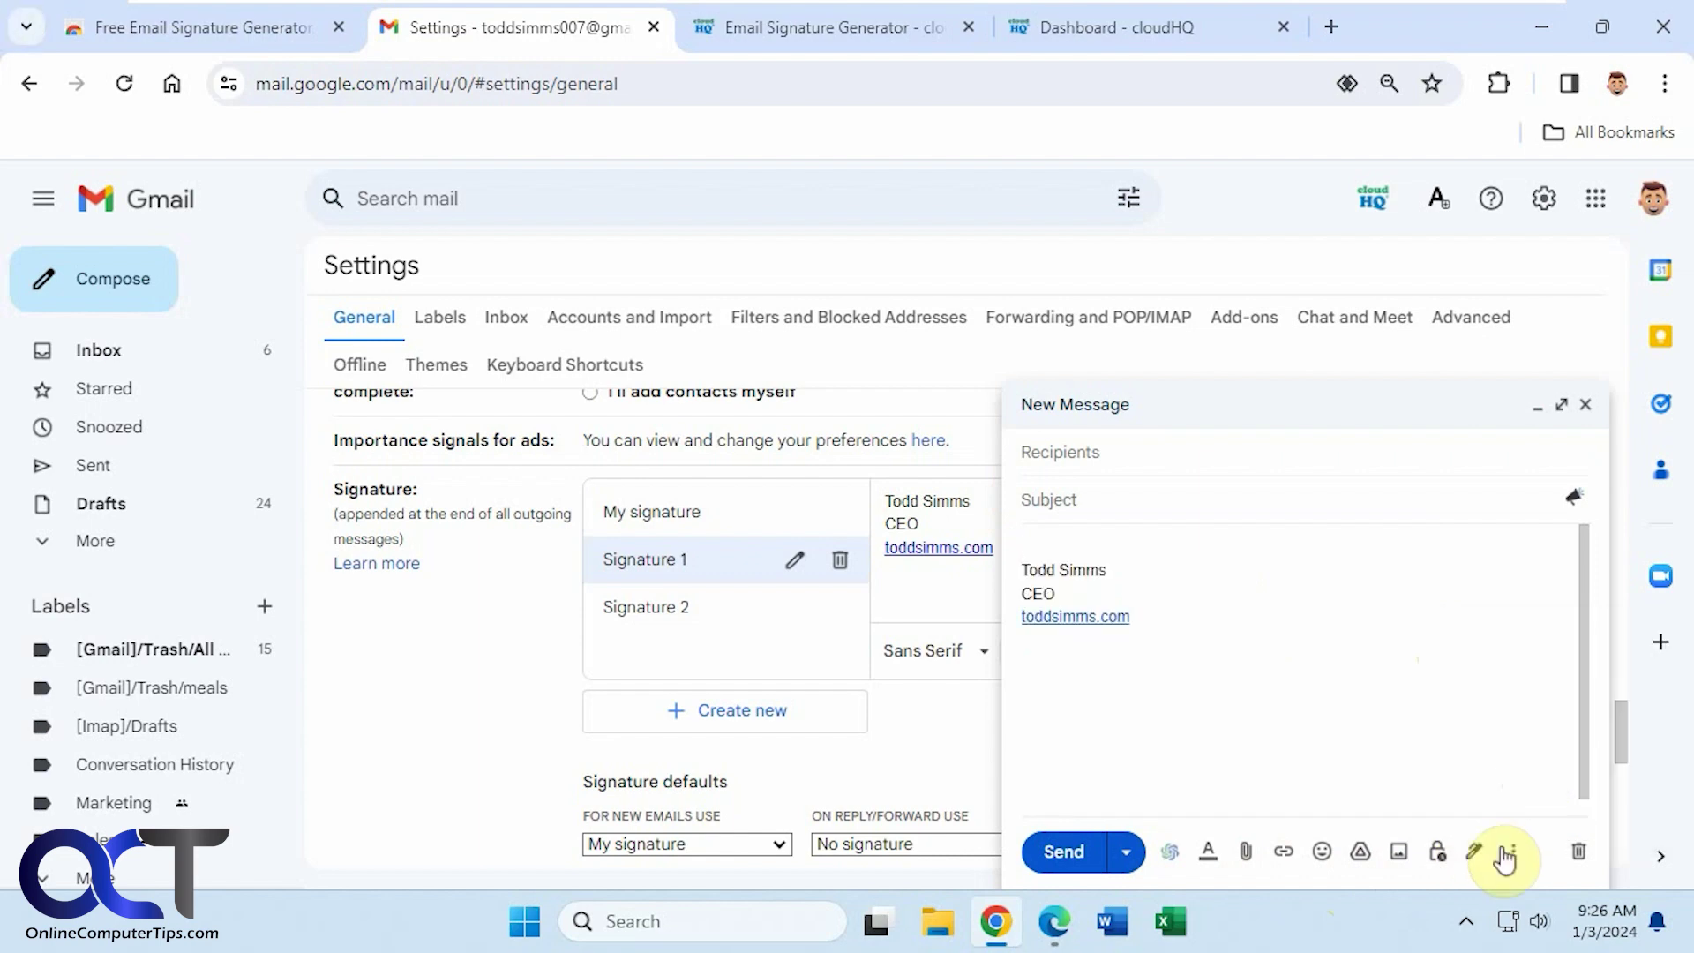
{"action": "left_click", "coordinate": [1475, 852]}
{"action": "left_click", "coordinate": [1517, 814]}
{"action": "left_click", "coordinate": [1473, 852]}
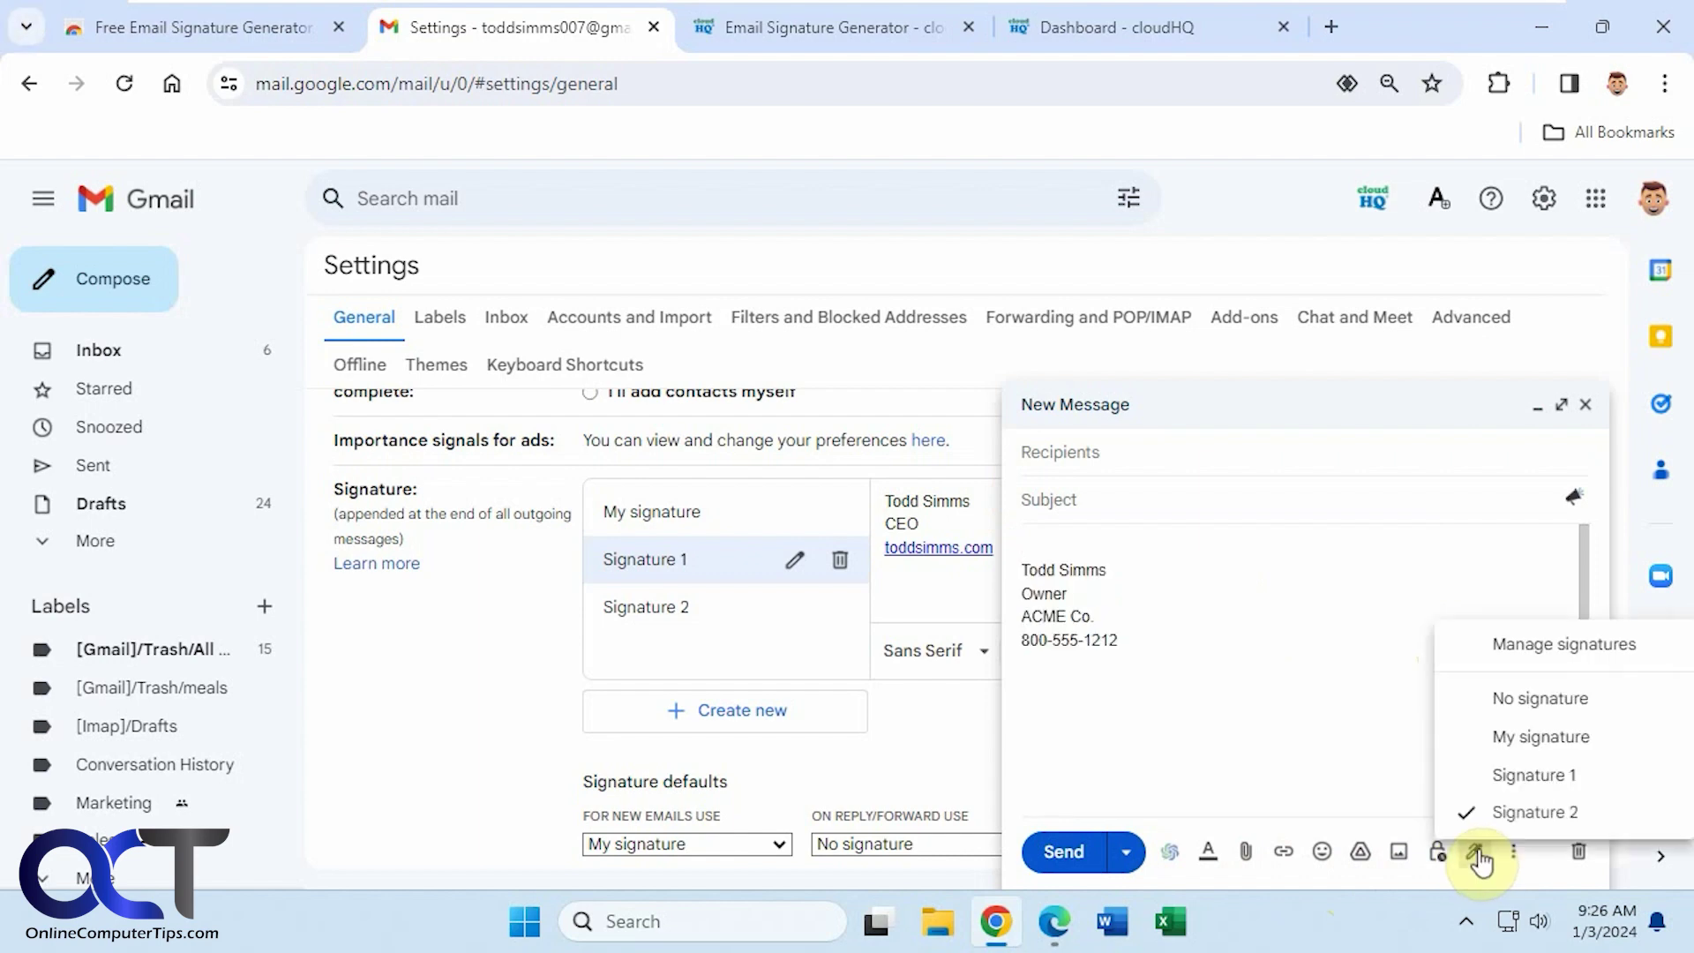
{"action": "left_click", "coordinate": [1524, 737]}
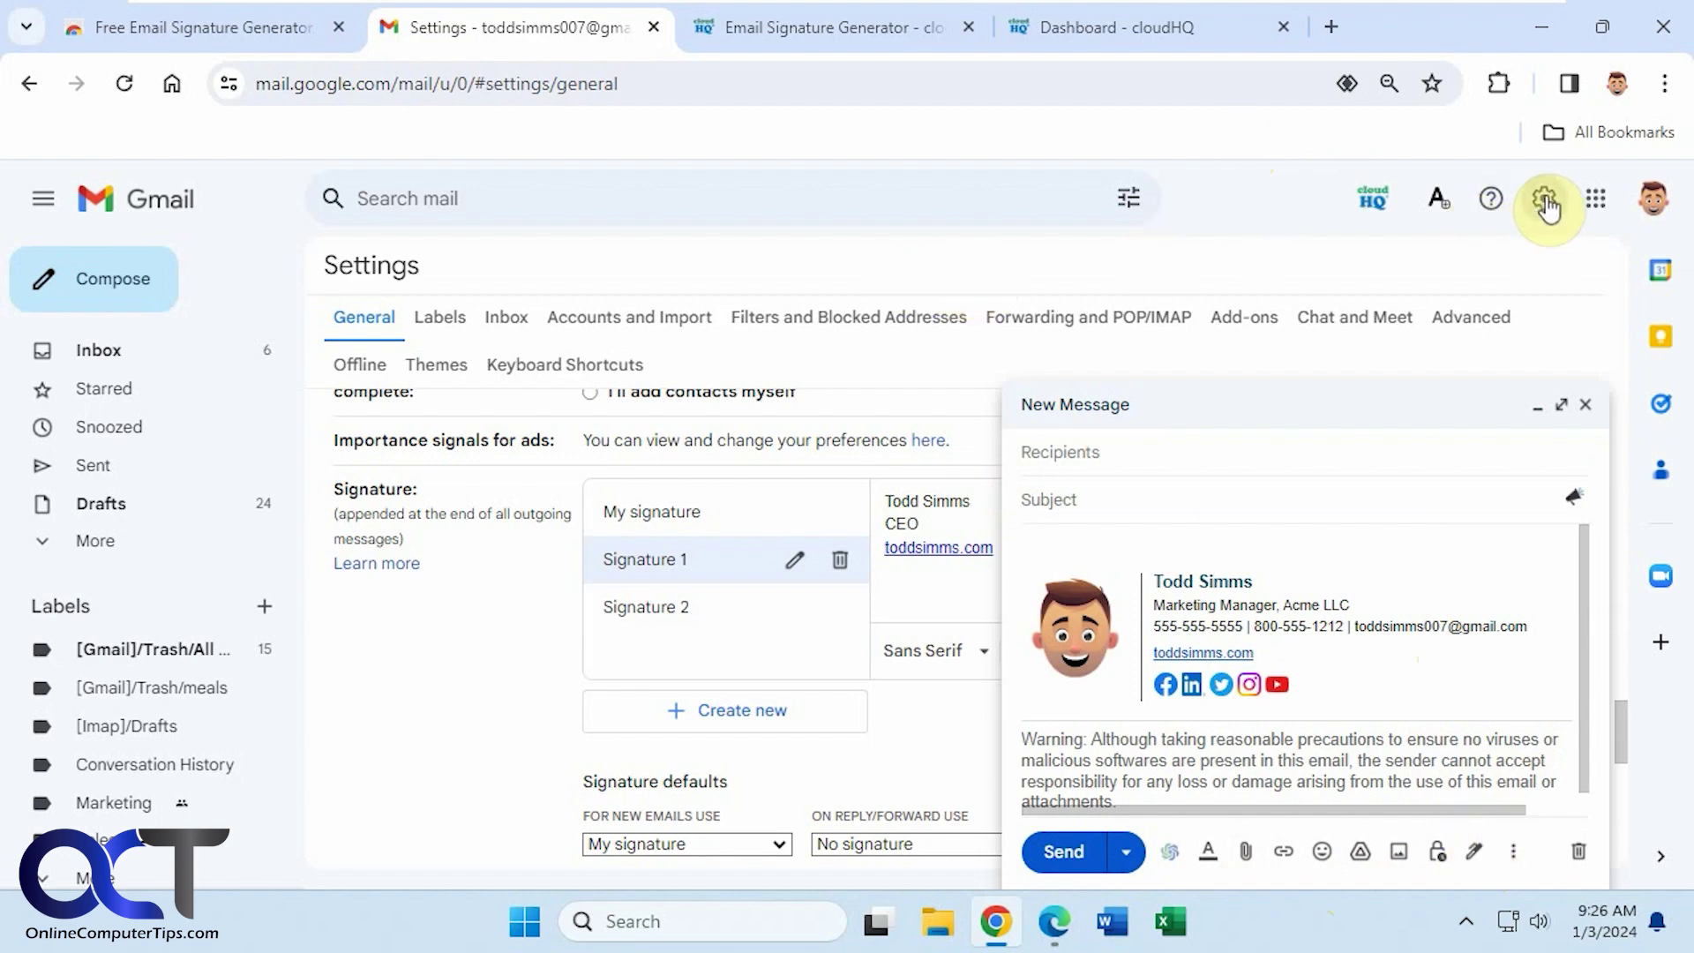
{"action": "left_click", "coordinate": [1585, 404]}
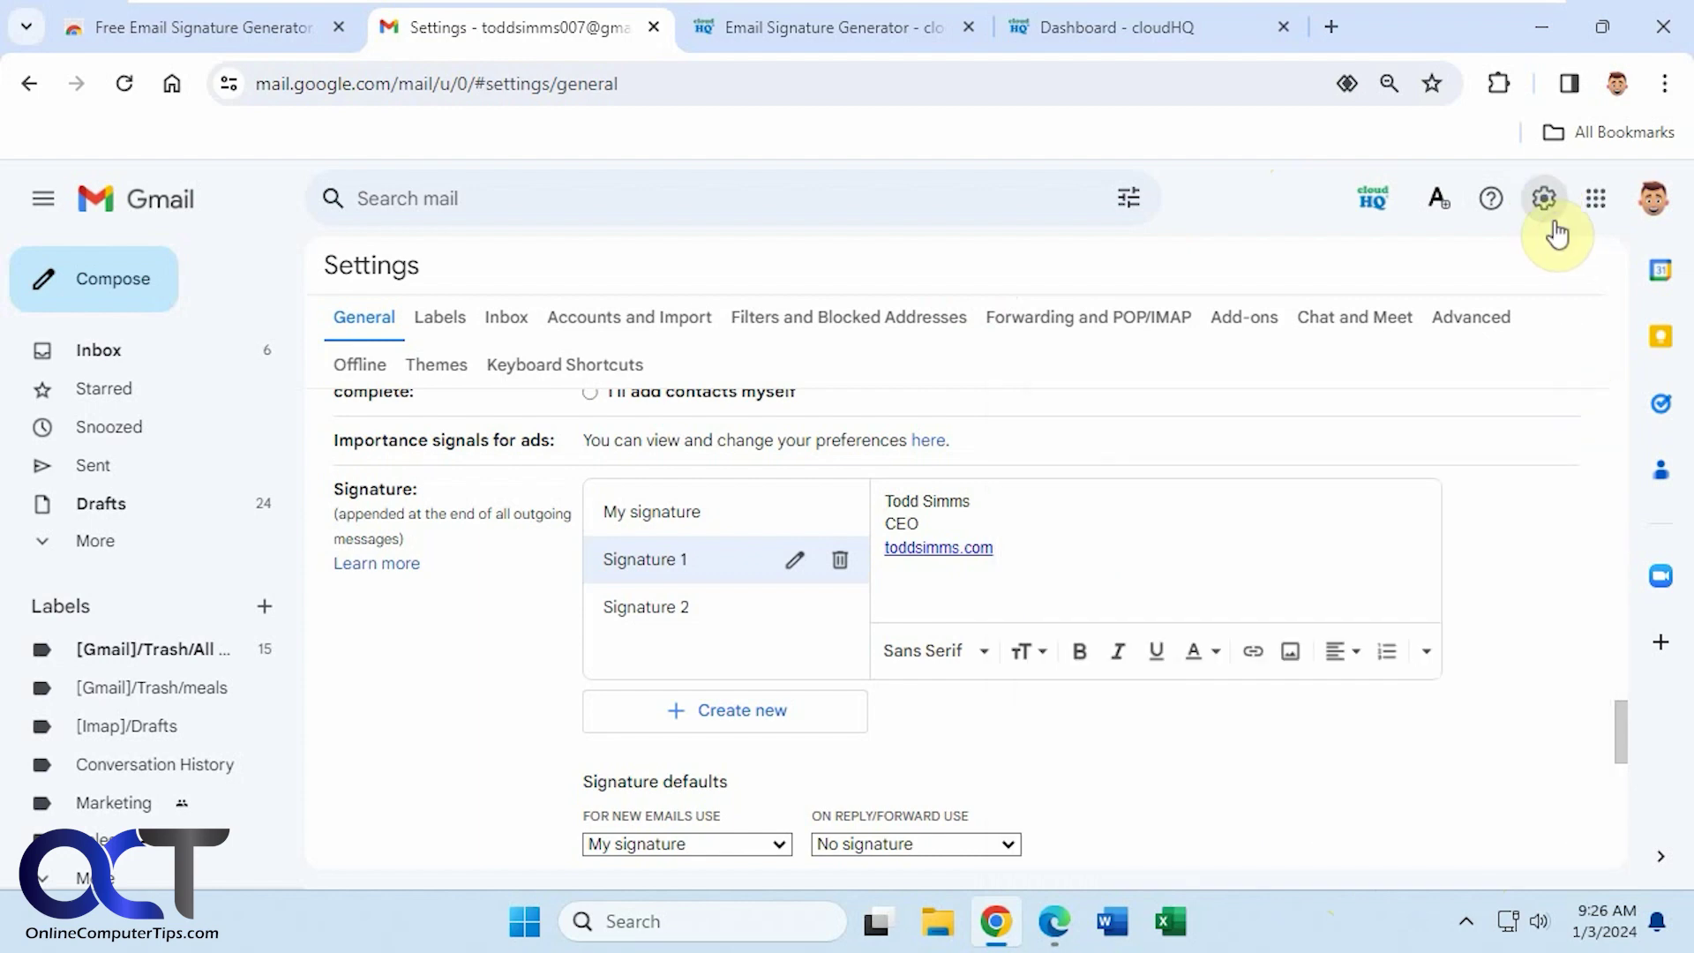
- Examine the text and picture of My signature in its editor, and return to the generator's Chrome Web Store page
{"action": "left_click", "coordinate": [704, 517]}
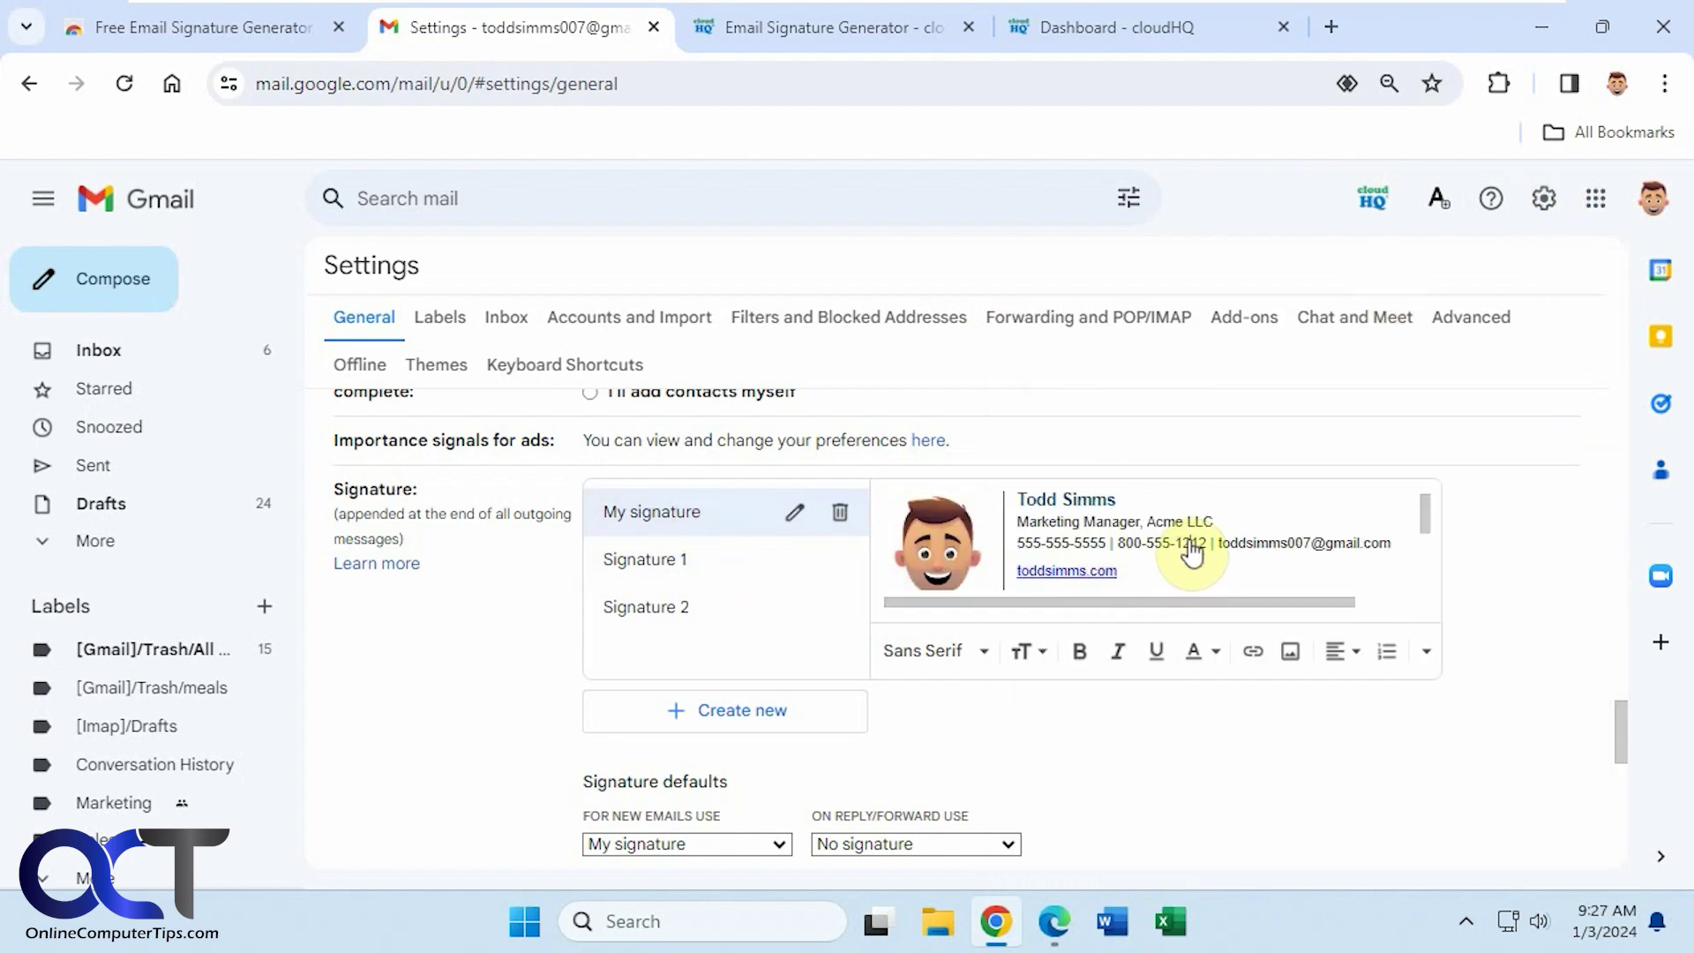
{"action": "left_click_drag", "start_coordinate": [1191, 544], "coordinate": [1221, 544]}
{"action": "left_click", "coordinate": [1165, 575]}
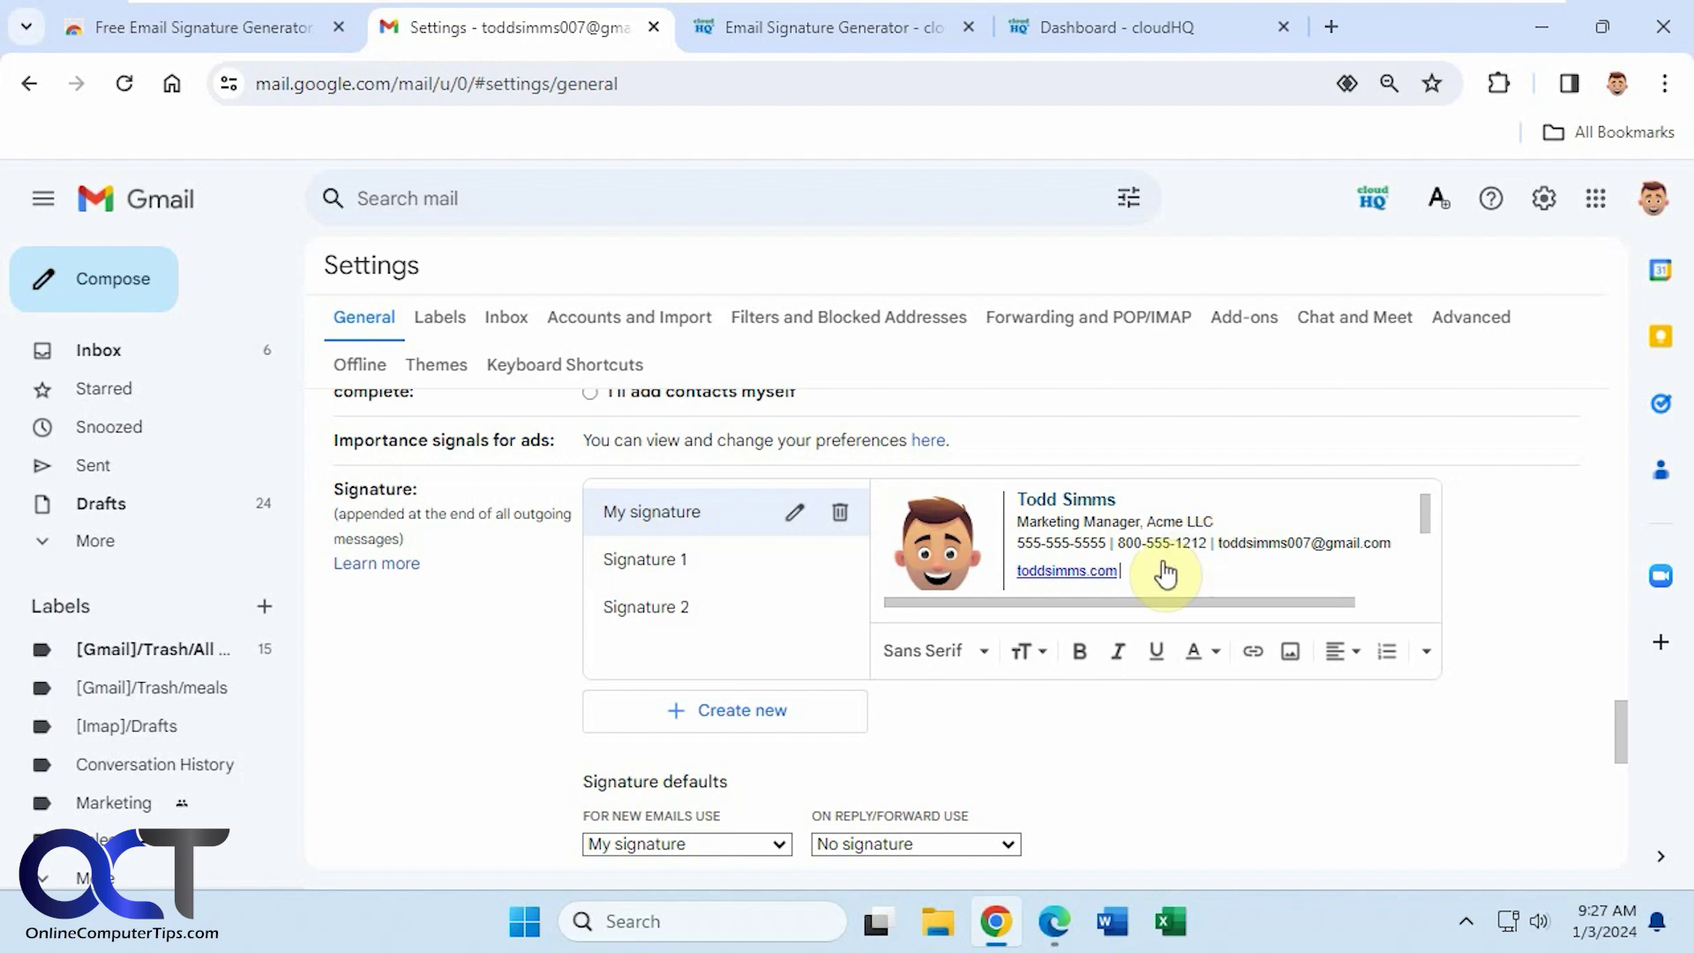
{"action": "left_click", "coordinate": [935, 543]}
{"action": "left_click", "coordinate": [1145, 739]}
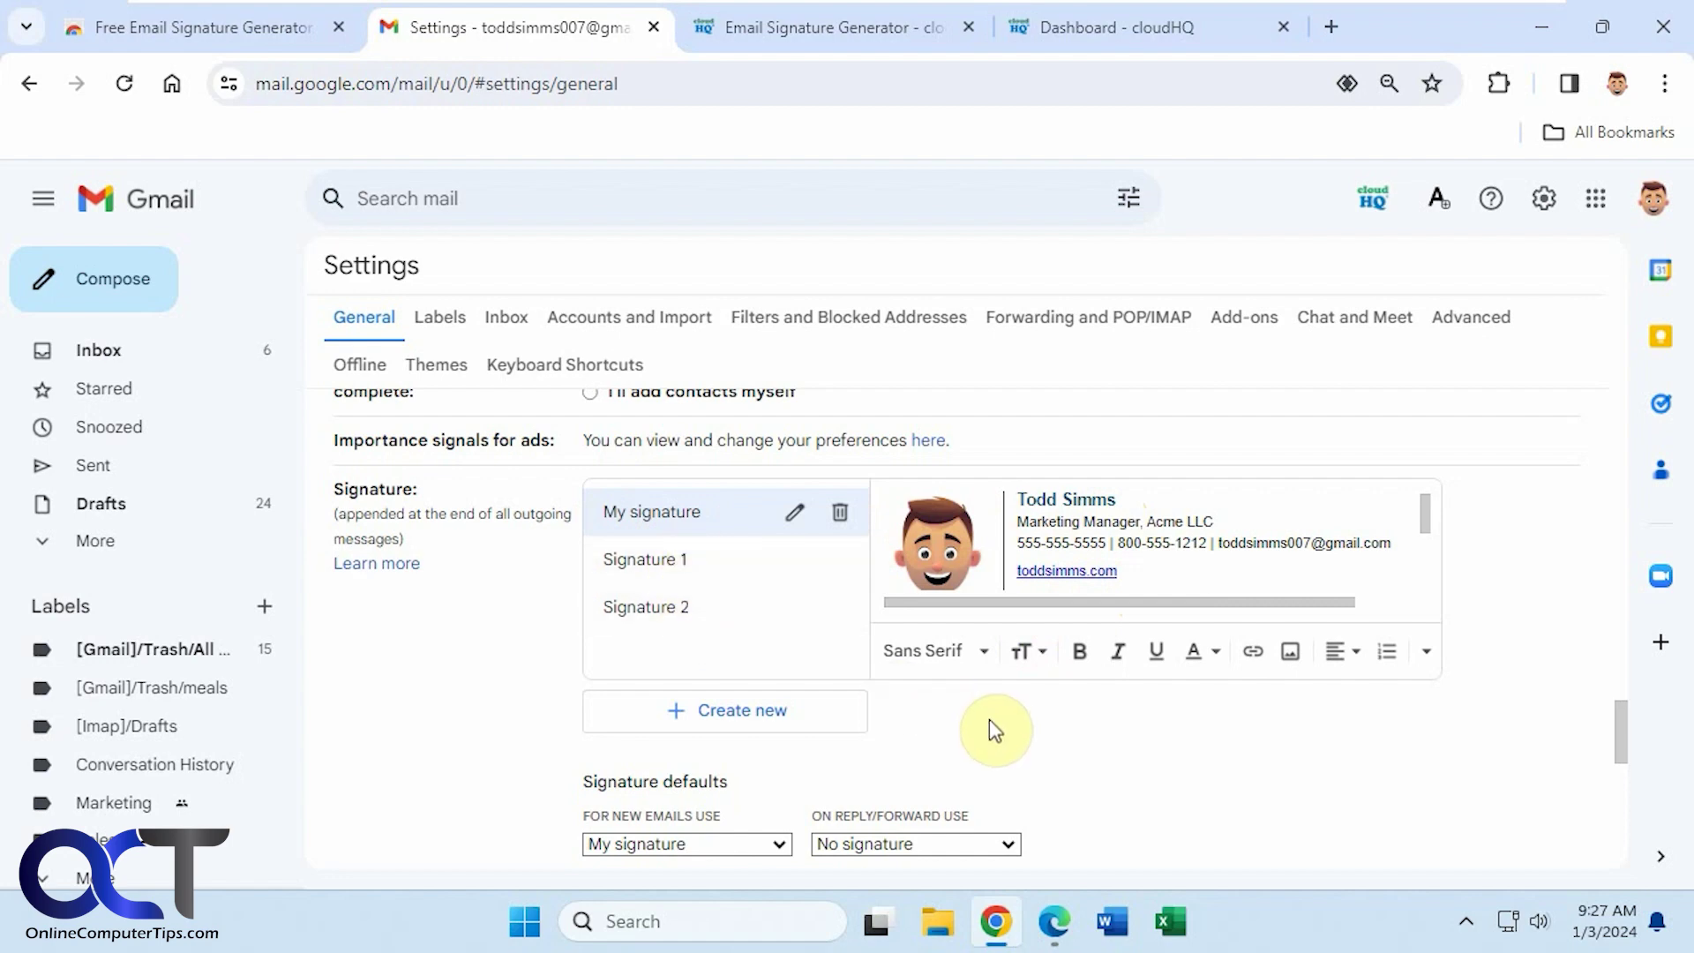
{"action": "left_click", "coordinate": [238, 26]}
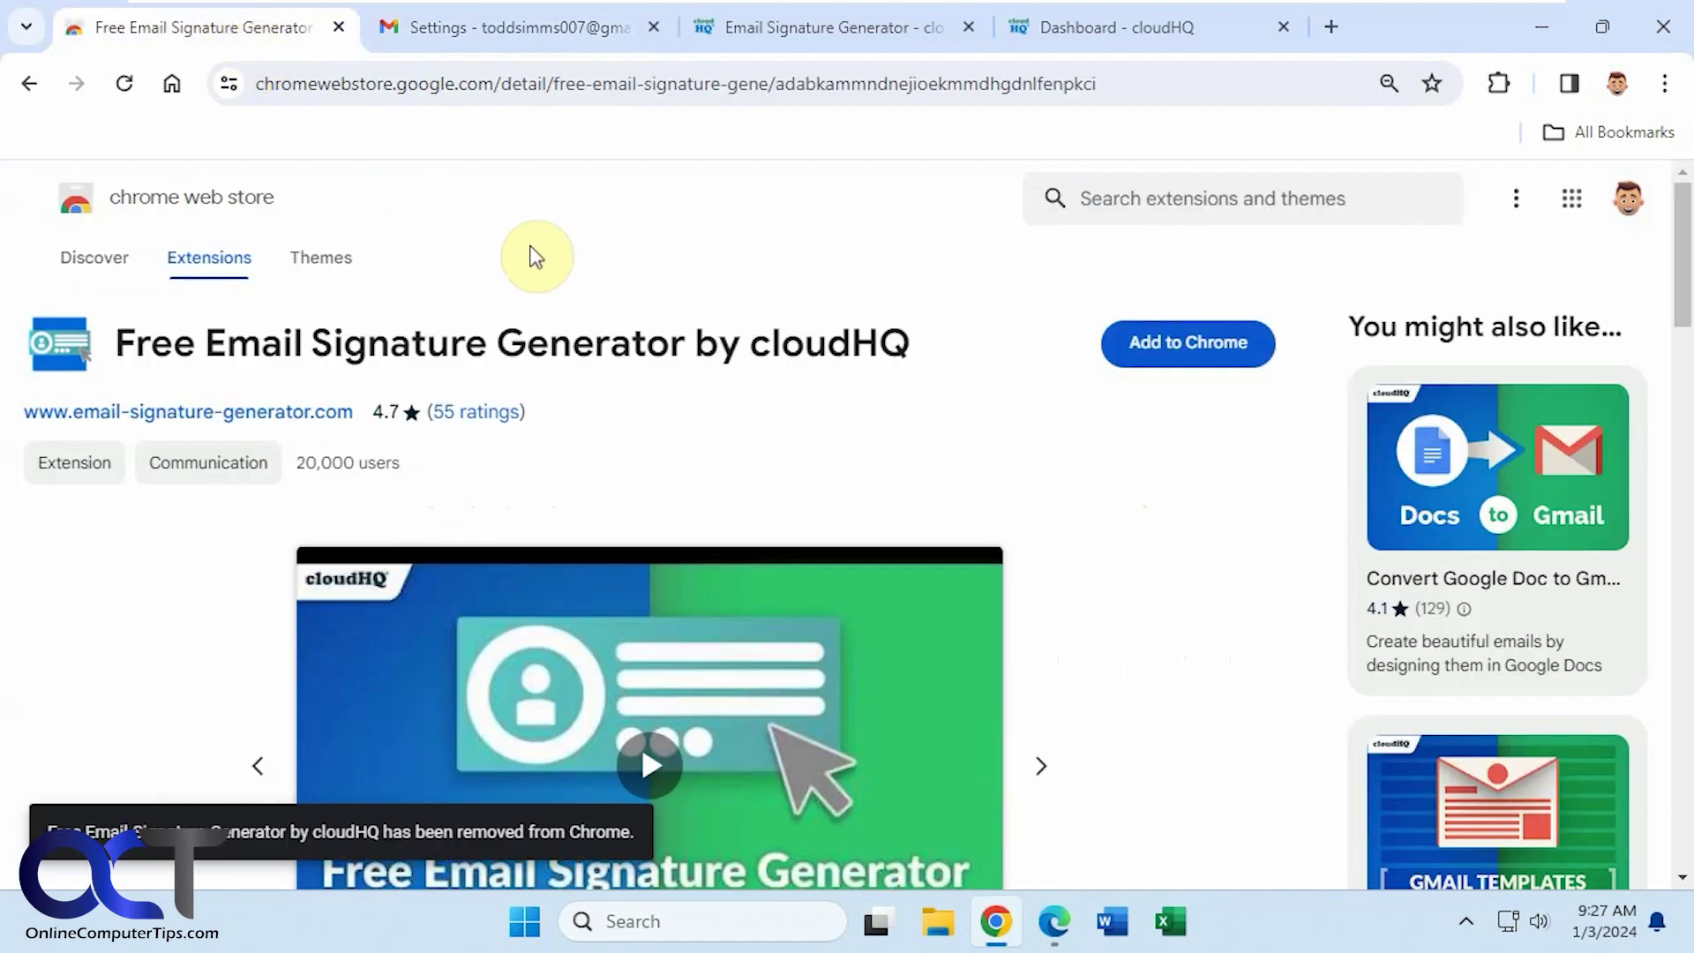